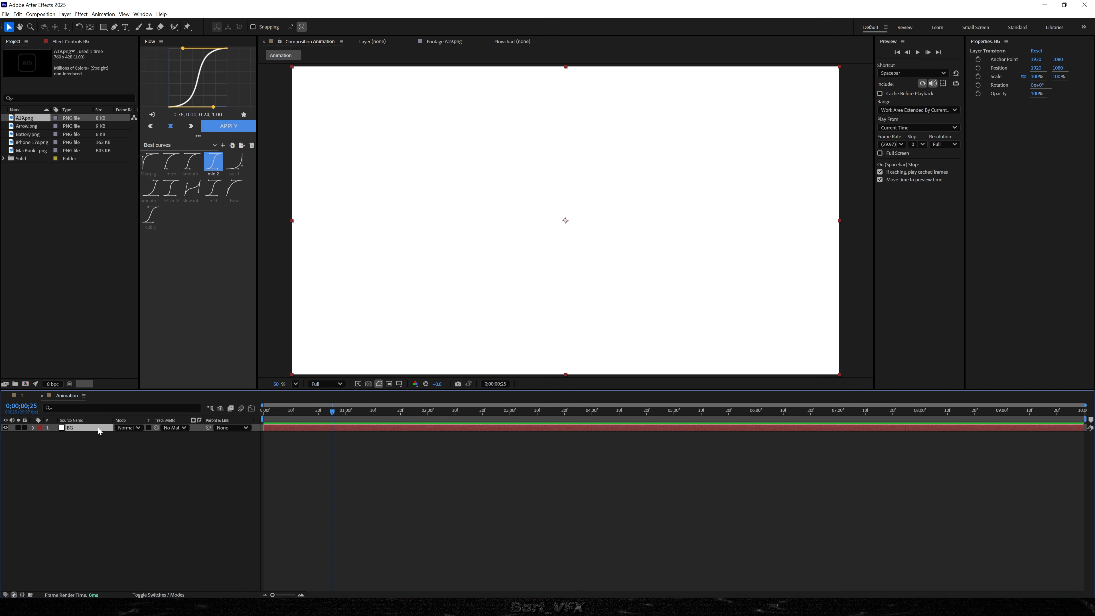
Step: Apply a Fill effect to the BG layer and set its color to white
key(ctrl+space)
text(fill)
key(Return)
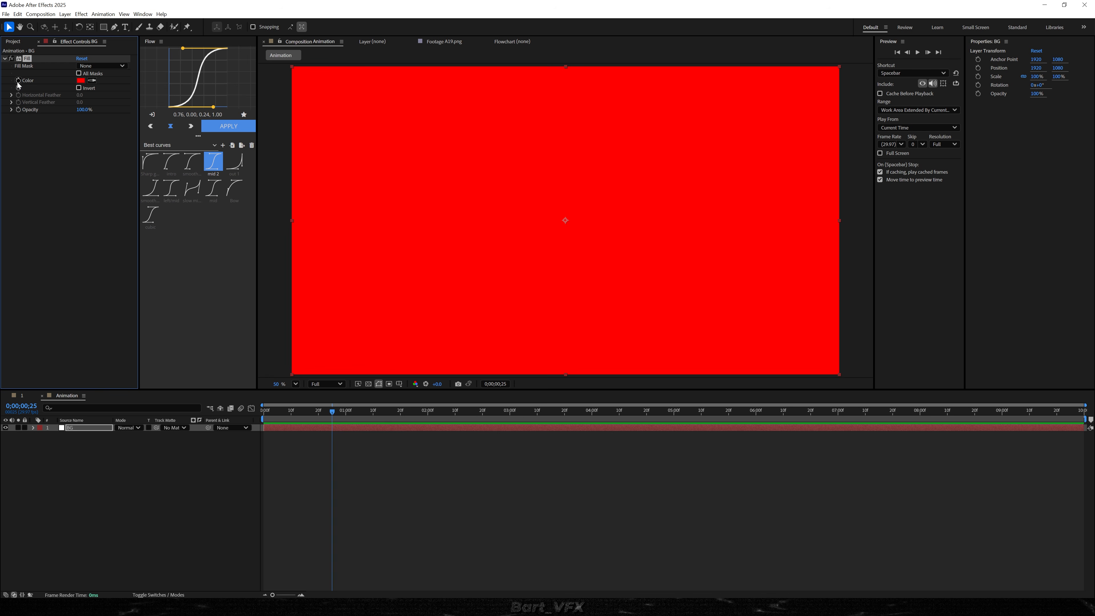
click(82, 81)
drag(466, 264, 401, 225)
click(632, 253)
click(413, 482)
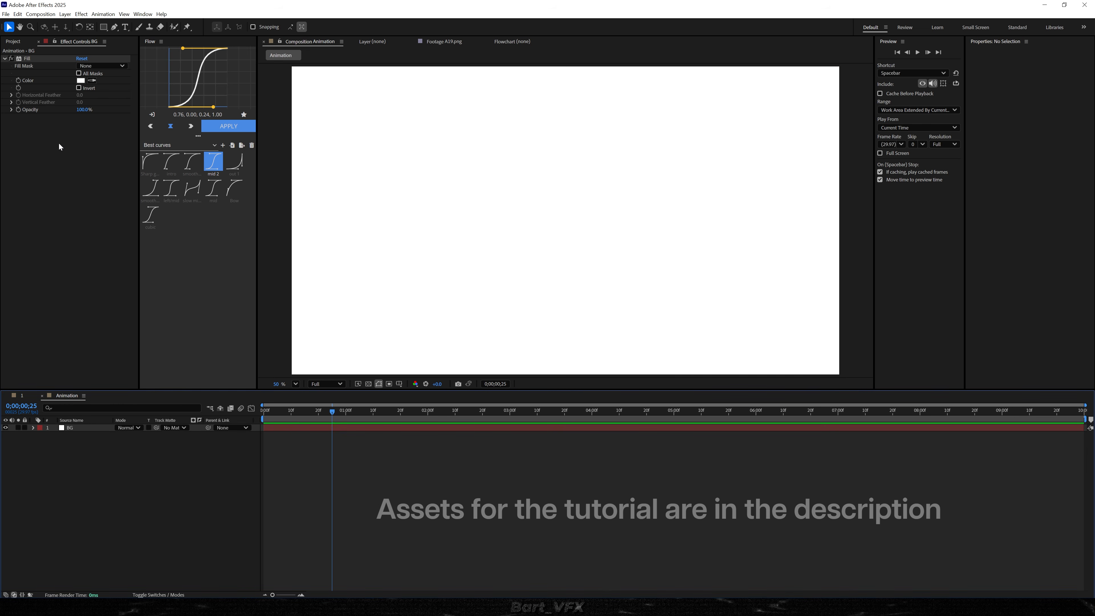
Step: Add iPhone 17e.png above the BG layer, scale it to 67.9% and move it up to position 1920, 766
click(12, 41)
drag(26, 141, 267, 426)
key(s)
drag(141, 435, 34, 464)
drag(566, 271, 573, 230)
click(319, 467)
click(269, 429)
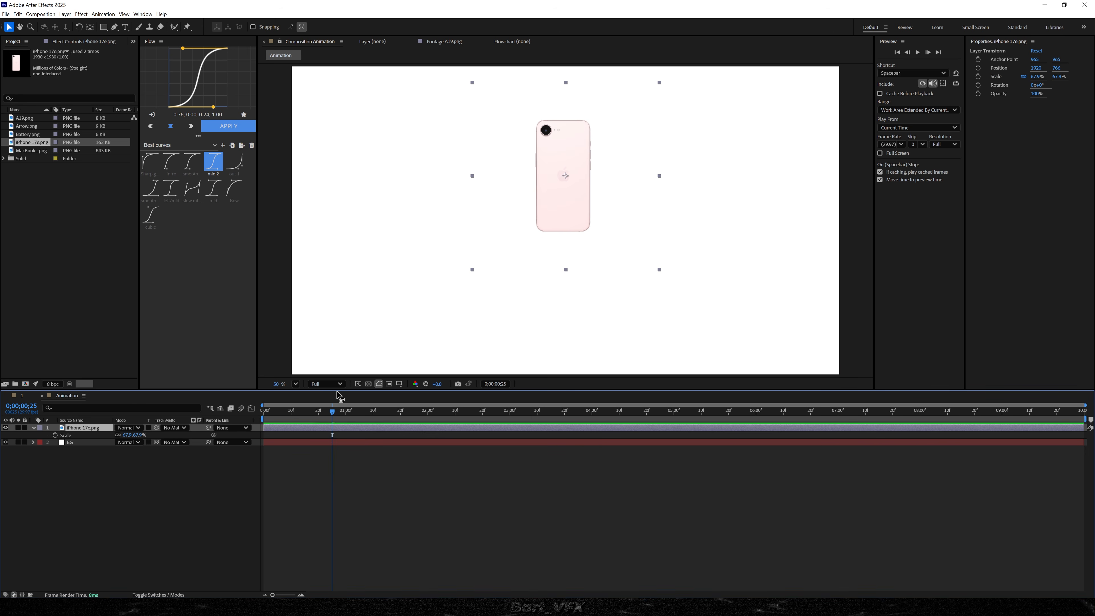
click(564, 287)
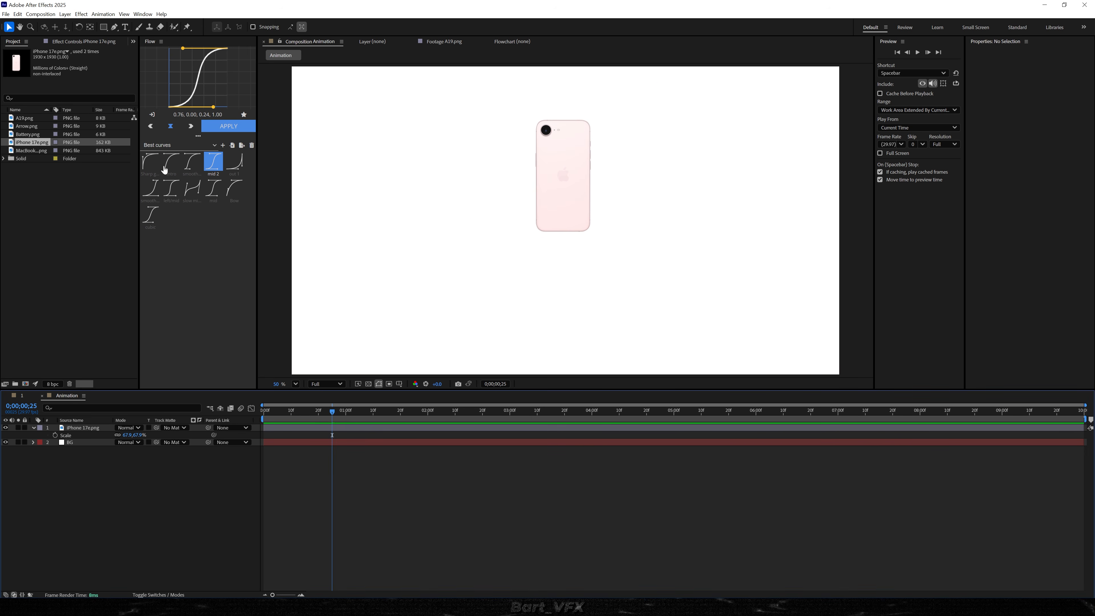
Step: Draw a rounded rectangle about 568 by 176 px below the phone and set its stroke to None
click(103, 29)
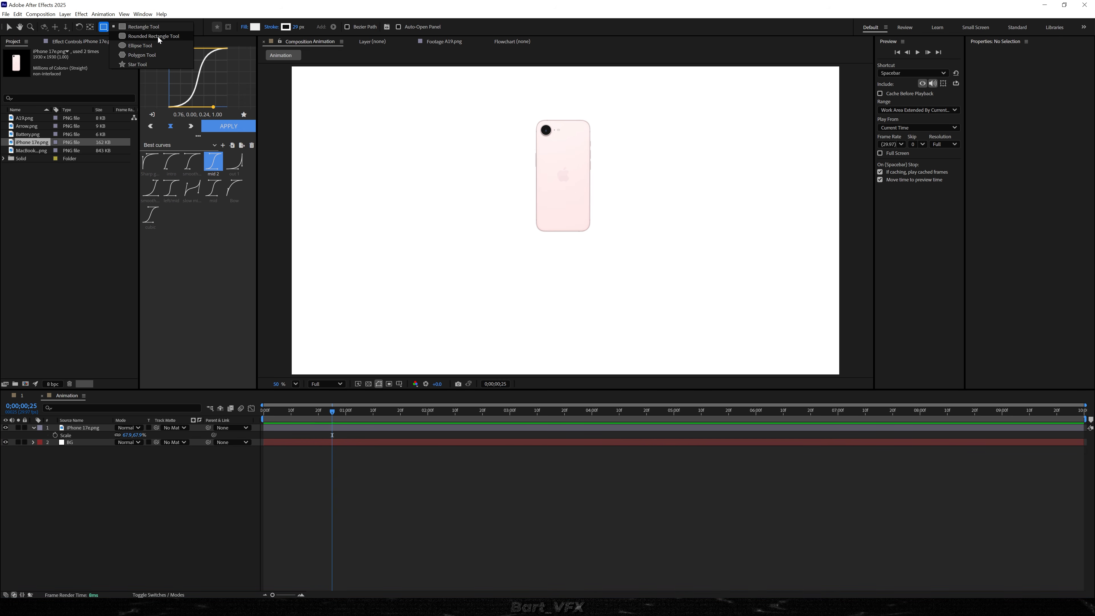
click(158, 36)
drag(522, 261, 603, 287)
click(1066, 218)
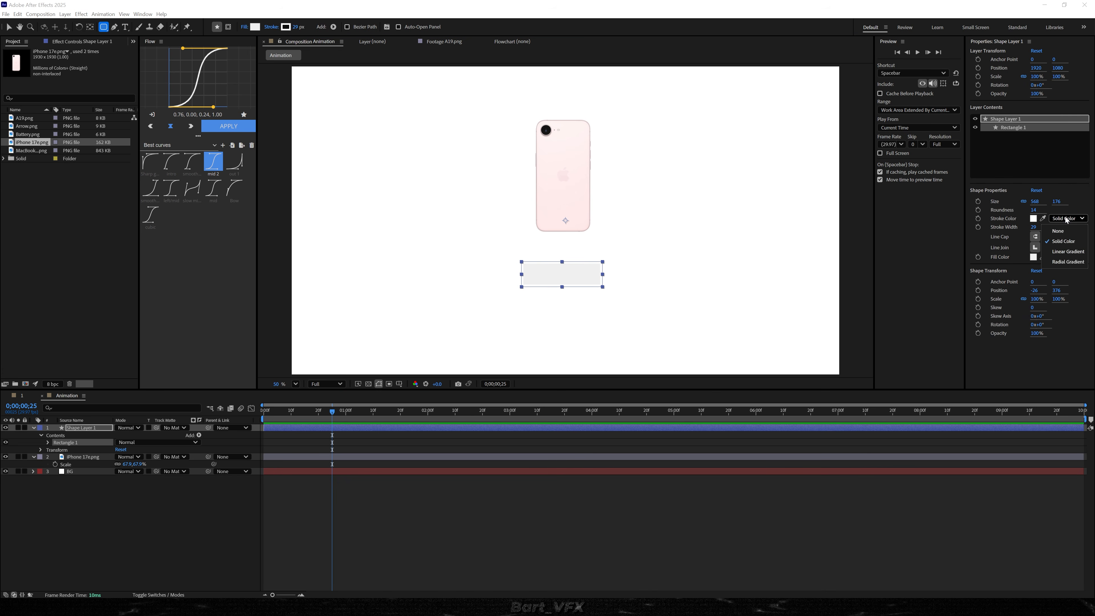
click(1062, 230)
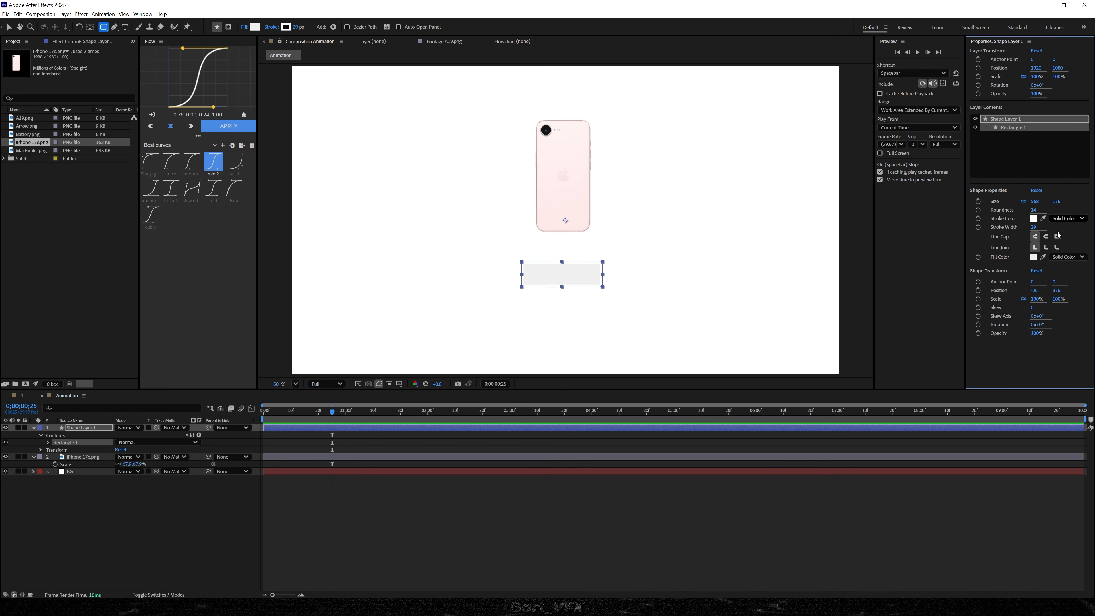
Step: Set the rounded rectangle's fill color to blue 004AFF
click(1033, 257)
drag(569, 350, 569, 286)
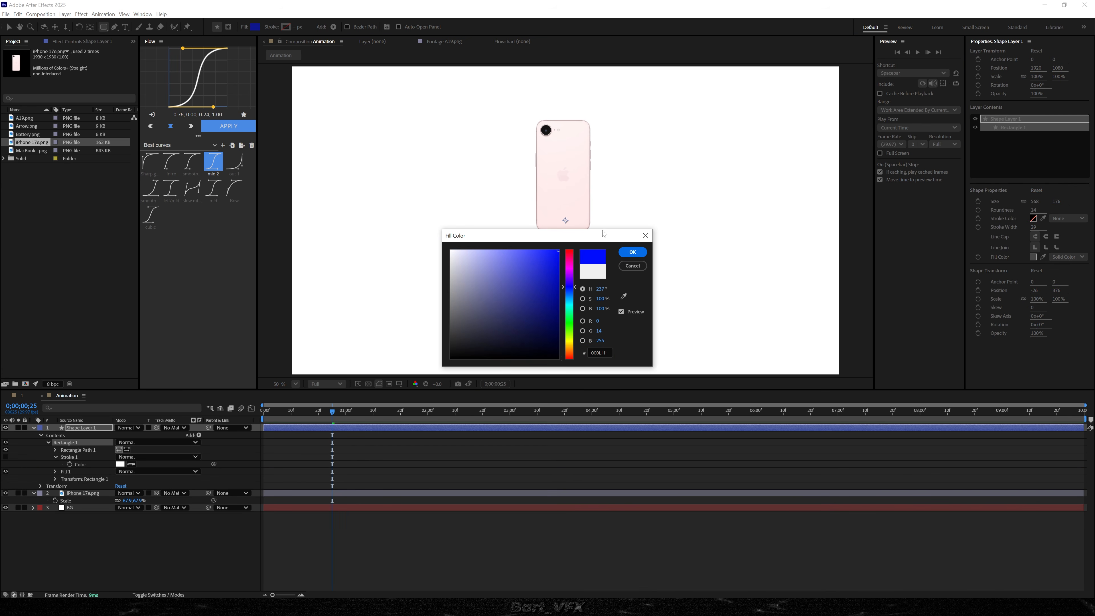
drag(604, 225, 855, 219)
drag(830, 280, 836, 284)
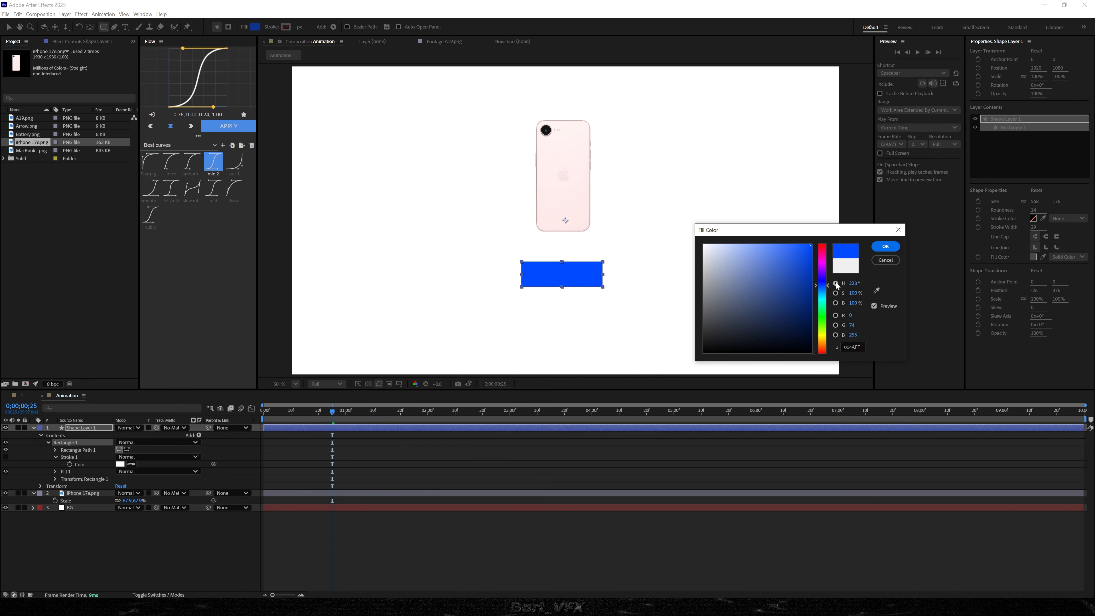
click(886, 248)
click(588, 467)
Step: Center the rectangle horizontally below the phone at position 1920, 1448 and set its roundness to 95
key(u)
key(v)
click(582, 273)
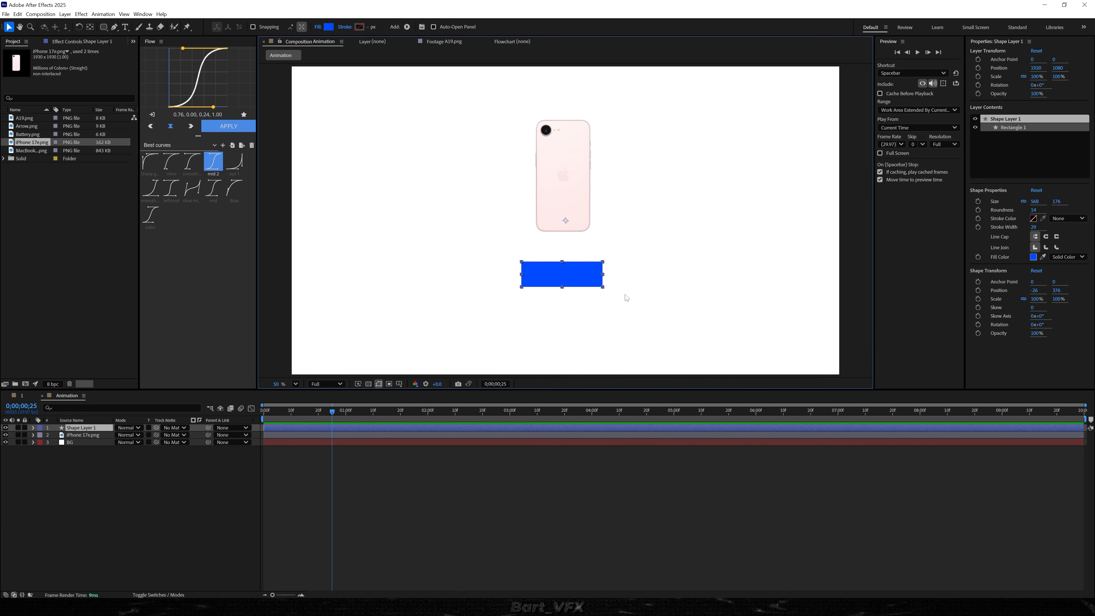
key(apostrophe)
key(apostrophe)
click(1034, 210)
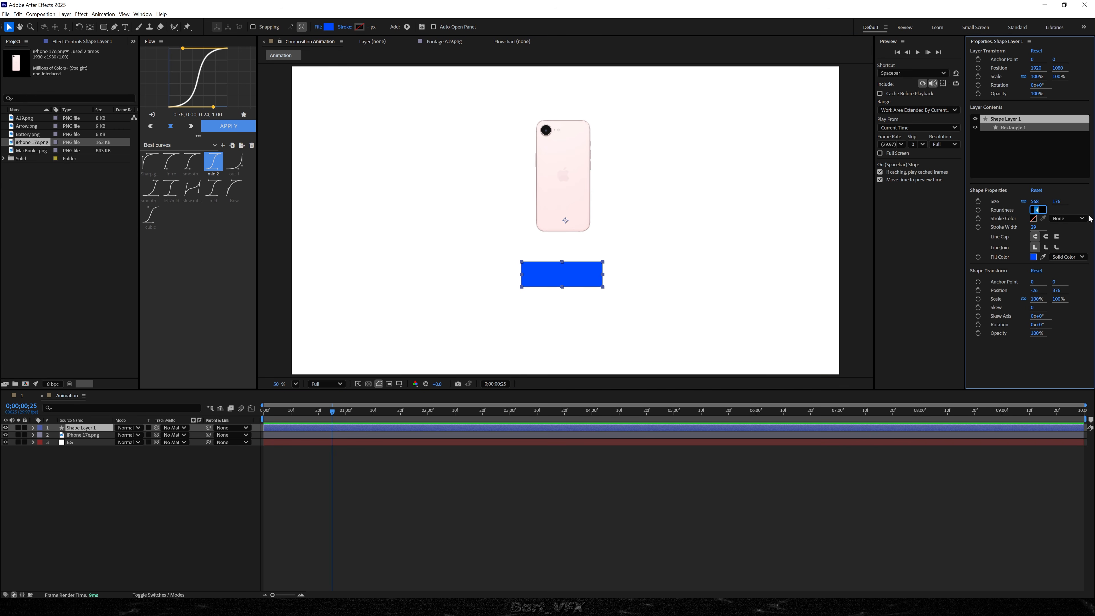
key(Return)
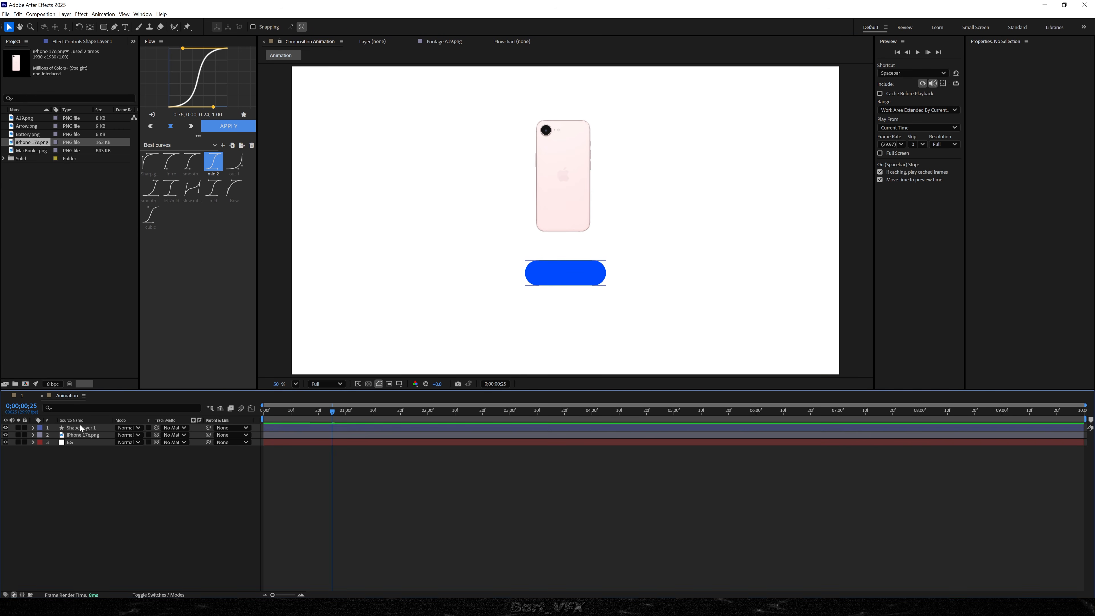
Step: Rename the rectangle's shape layer to Frame
click(83, 428)
key(Return)
text(Frame)
key(Return)
click(103, 483)
Step: Add a text layer reading "iPhone 17e" over the blue button
scroll(551, 301, up, 5)
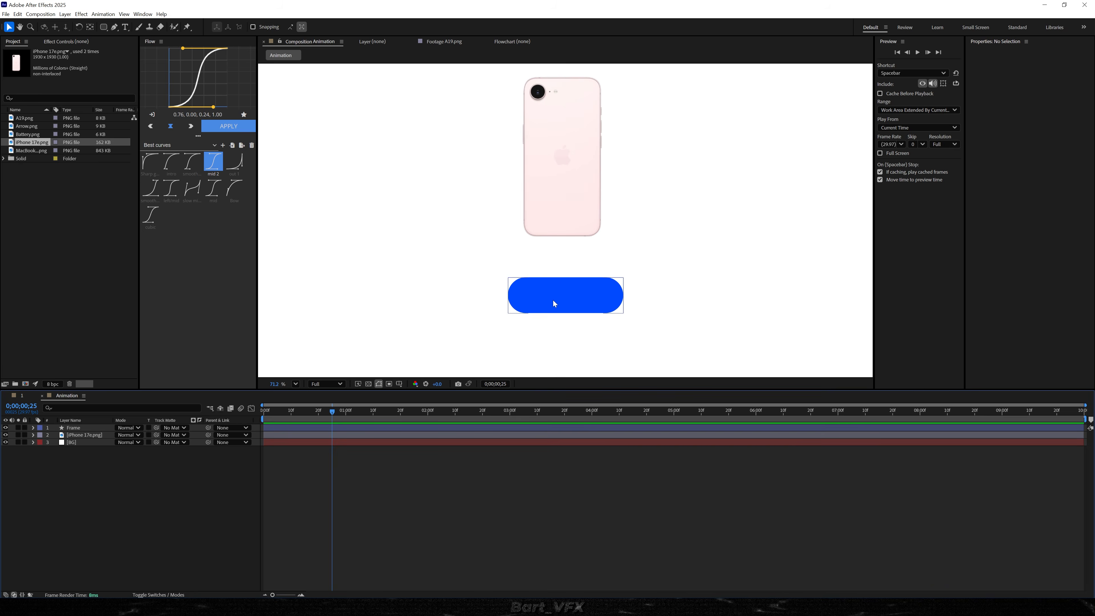
click(125, 27)
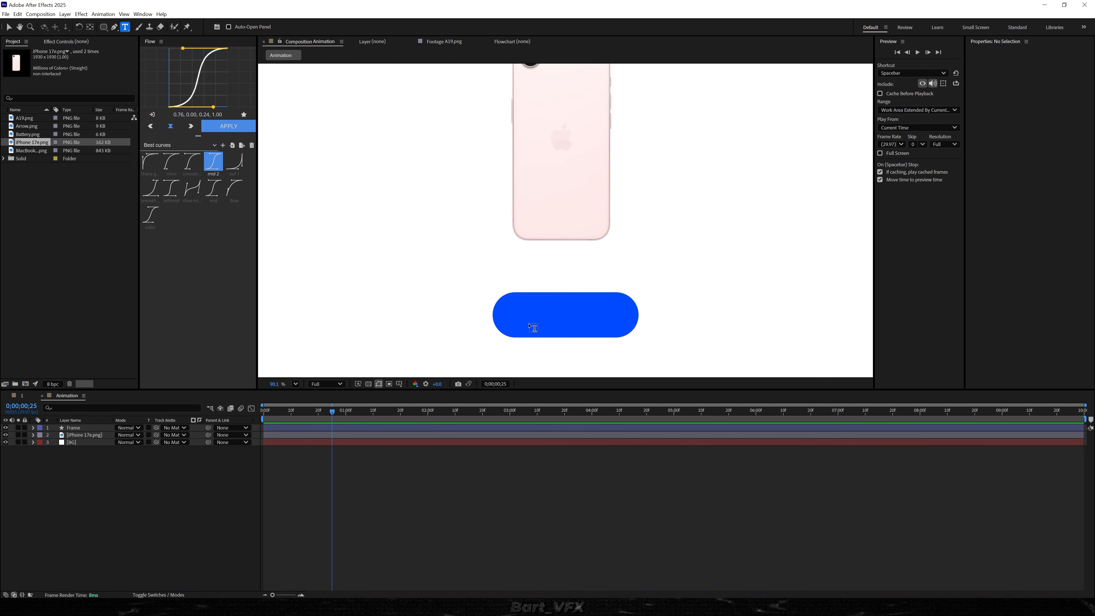
click(521, 315)
text(iP)
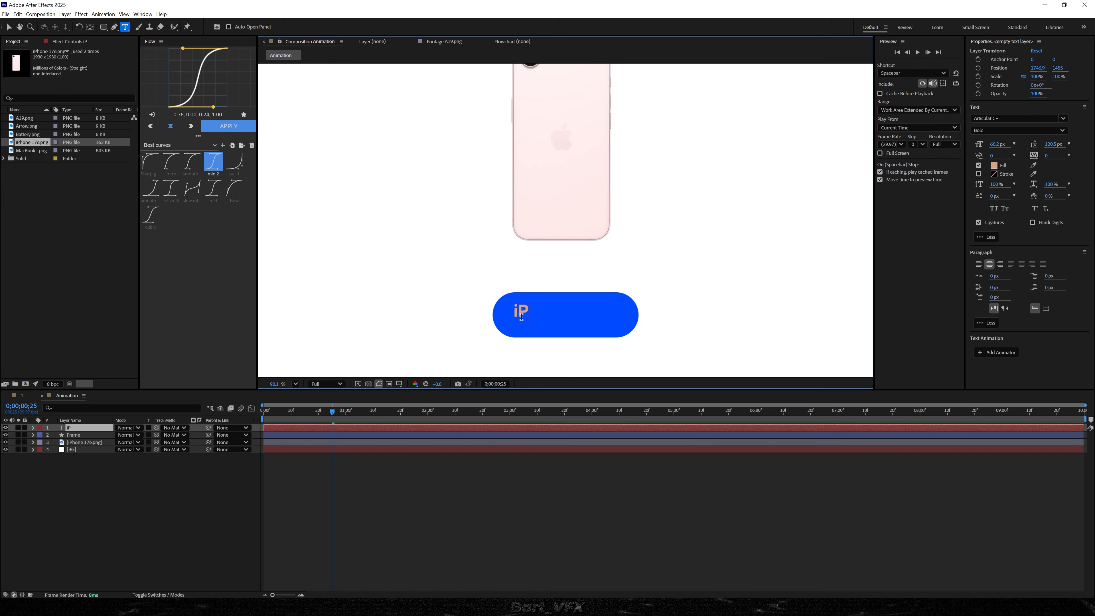
text(hone 17e)
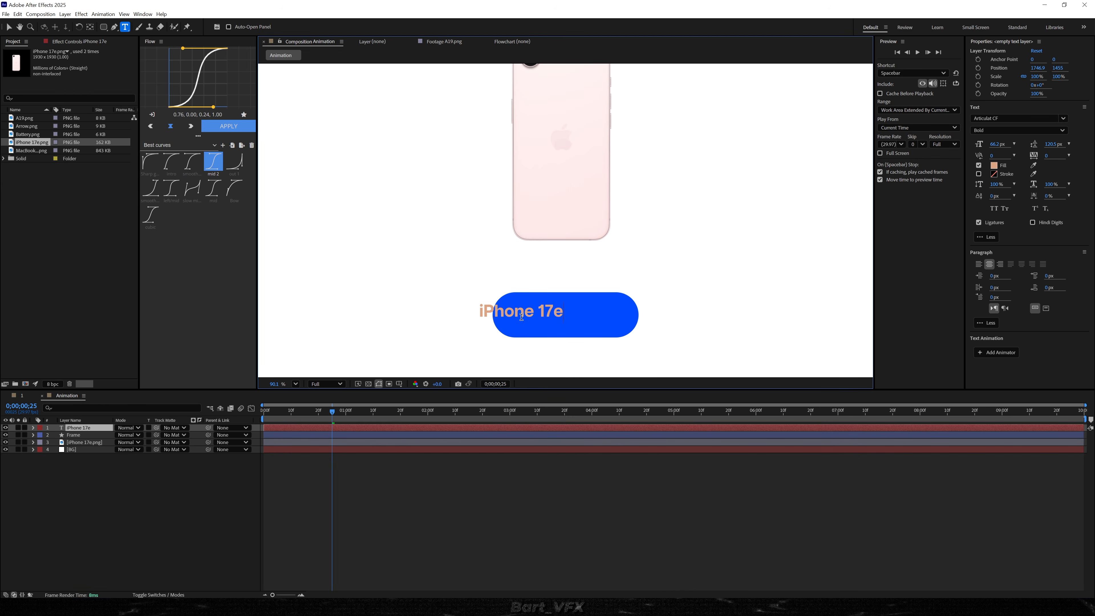
click(375, 487)
Step: Center the iPhone 17e text's anchor point and place the text in the middle of the blue button
click(366, 427)
key(ctrl+alt+Home)
key(ctrl+Home)
key(v)
drag(569, 218, 560, 316)
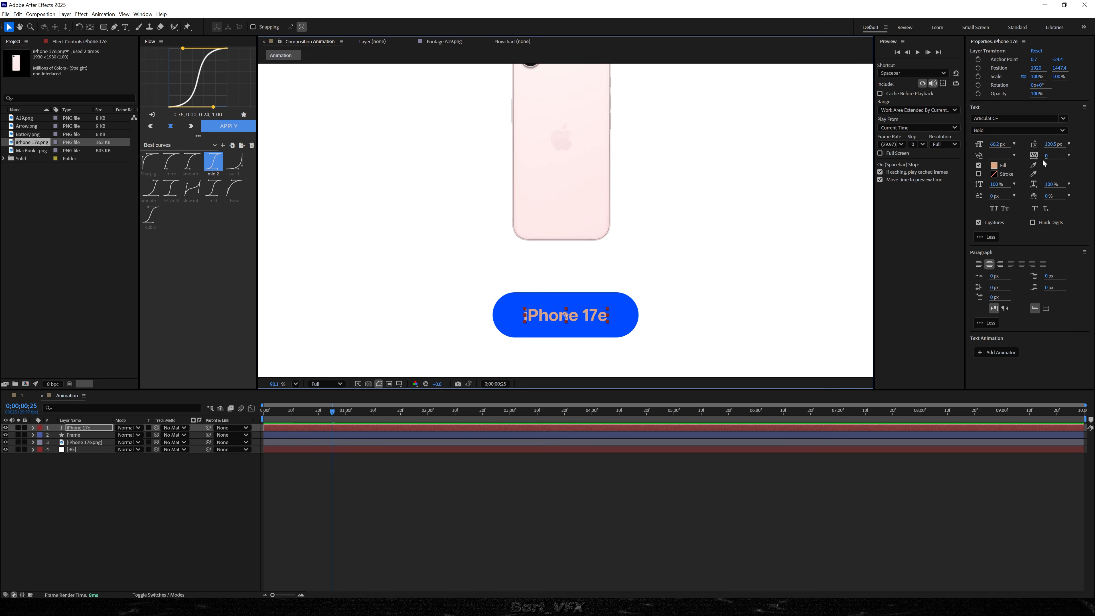
Step: Change the iPhone 17e text's fill color to white FFFFFF
click(993, 167)
drag(534, 298, 446, 244)
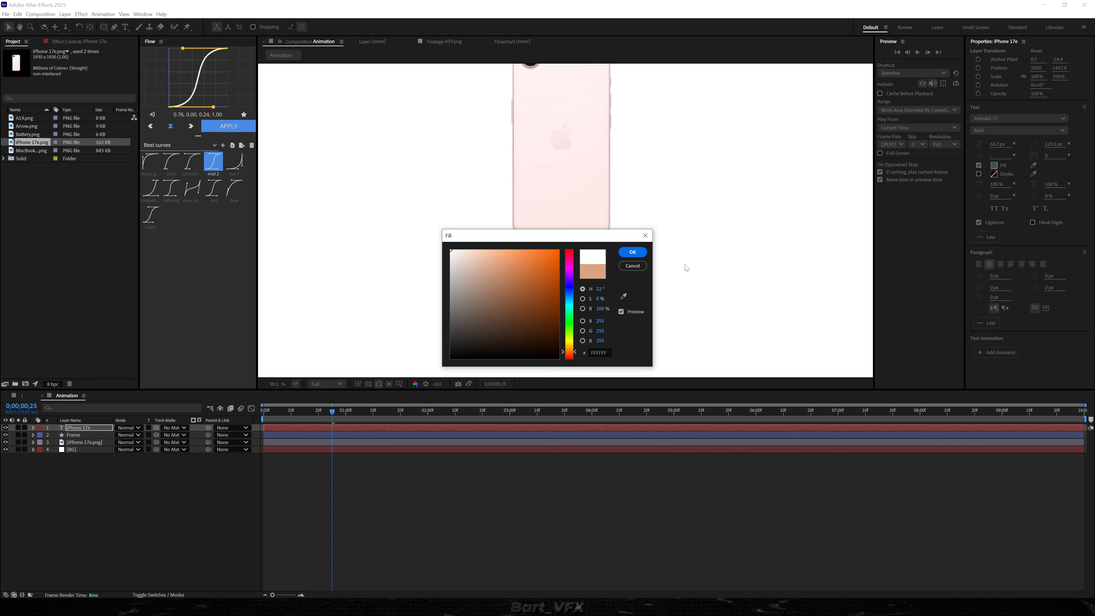
click(639, 255)
click(623, 497)
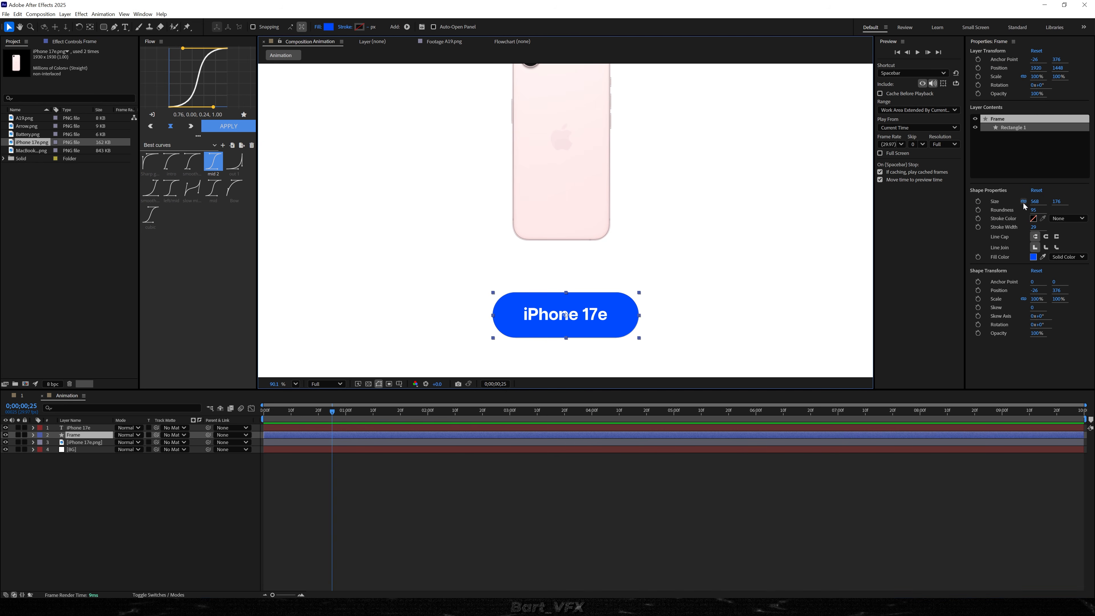
Step: Unlink the Frame rectangle's size dimensions and resize it to about 605 px wide and 165 px high
click(1023, 202)
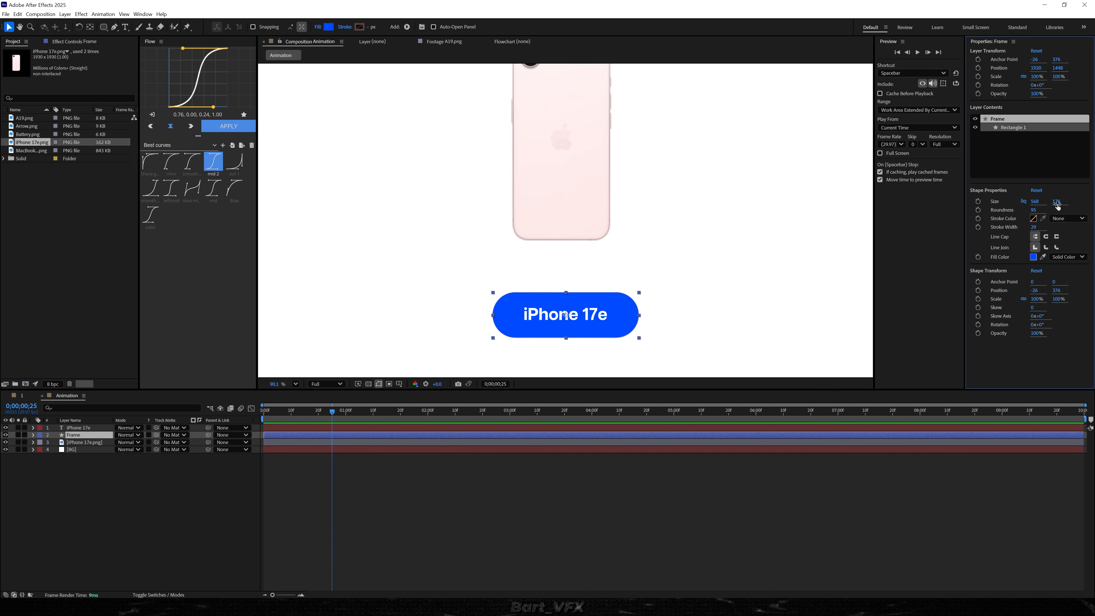
drag(1060, 201, 1052, 202)
drag(1057, 201, 1066, 200)
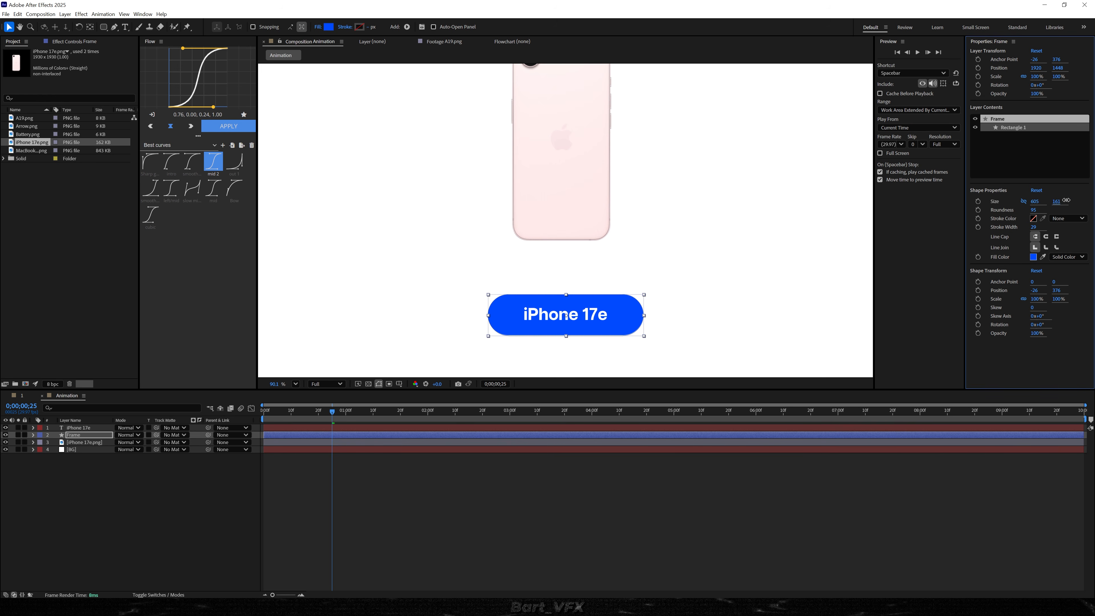
click(816, 491)
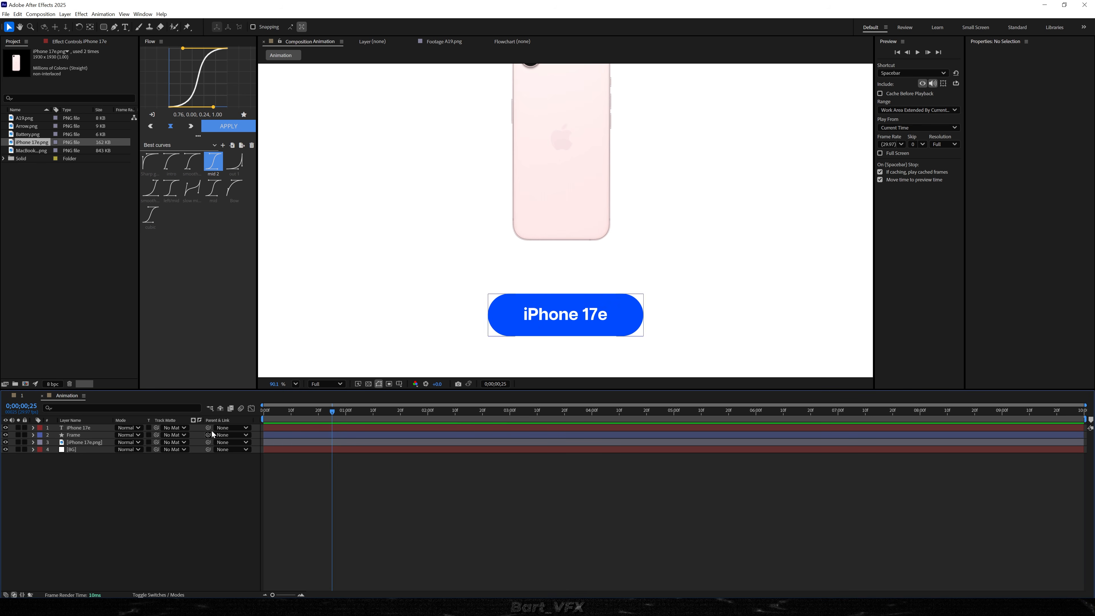
Step: Parent the iPhone 17e text layer to the Frame layer and display the layer switches in the timeline
drag(208, 427, 83, 439)
drag(520, 333, 472, 291)
key(ctrl+z)
click(120, 509)
key(F4)
scroll(514, 124, down, 3)
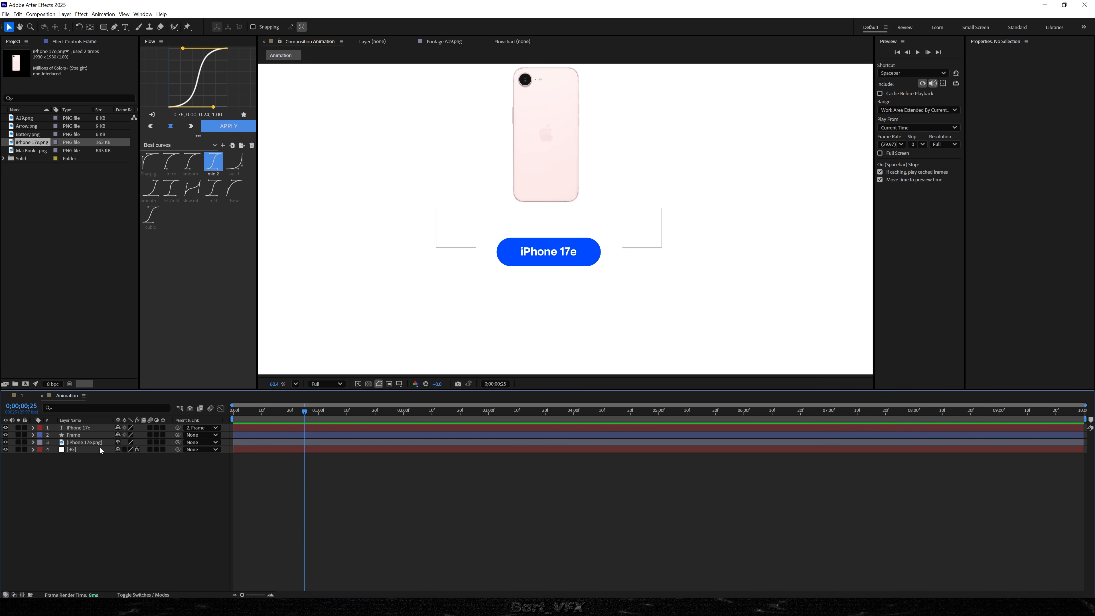
Step: Set Position, Rotation and rectangle Size keyframes on the Frame layer at frame 8
click(77, 435)
drag(261, 417, 258, 419)
key(alt+shift+p)
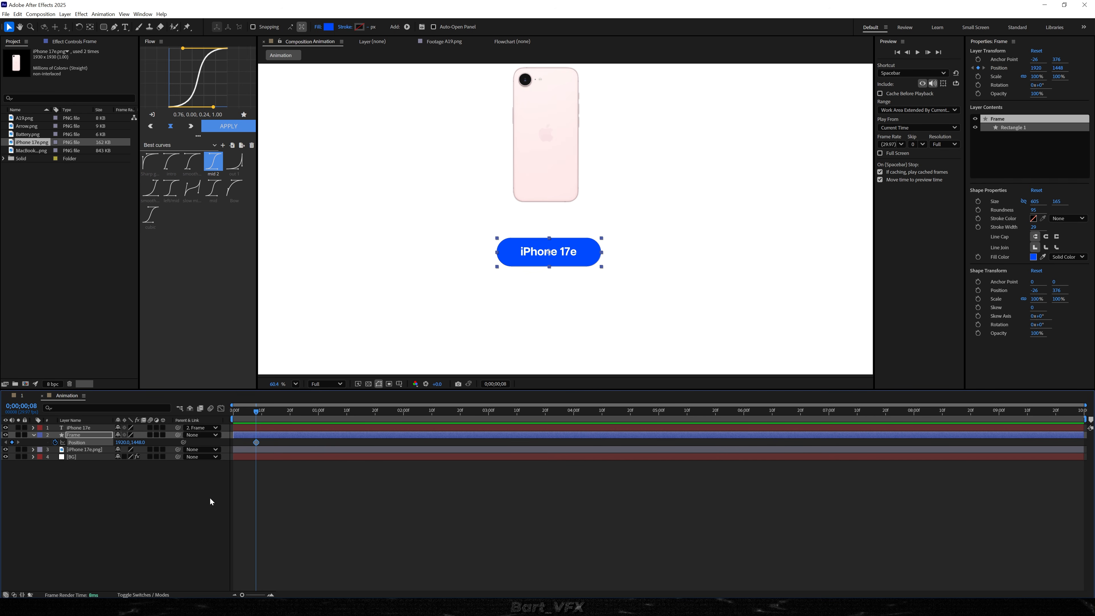
key(alt+shift+r)
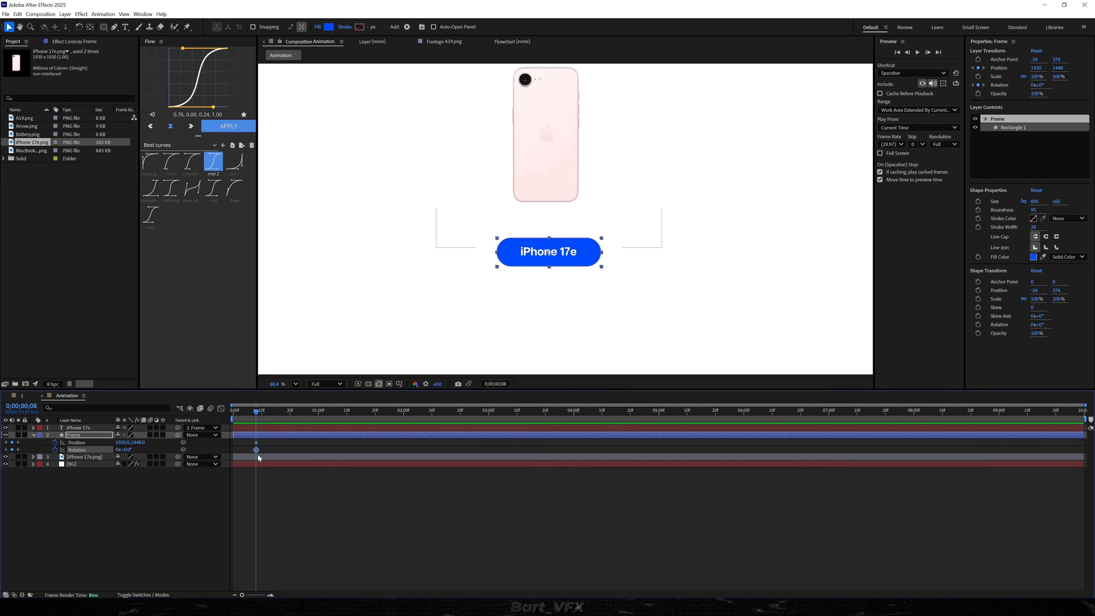
click(978, 201)
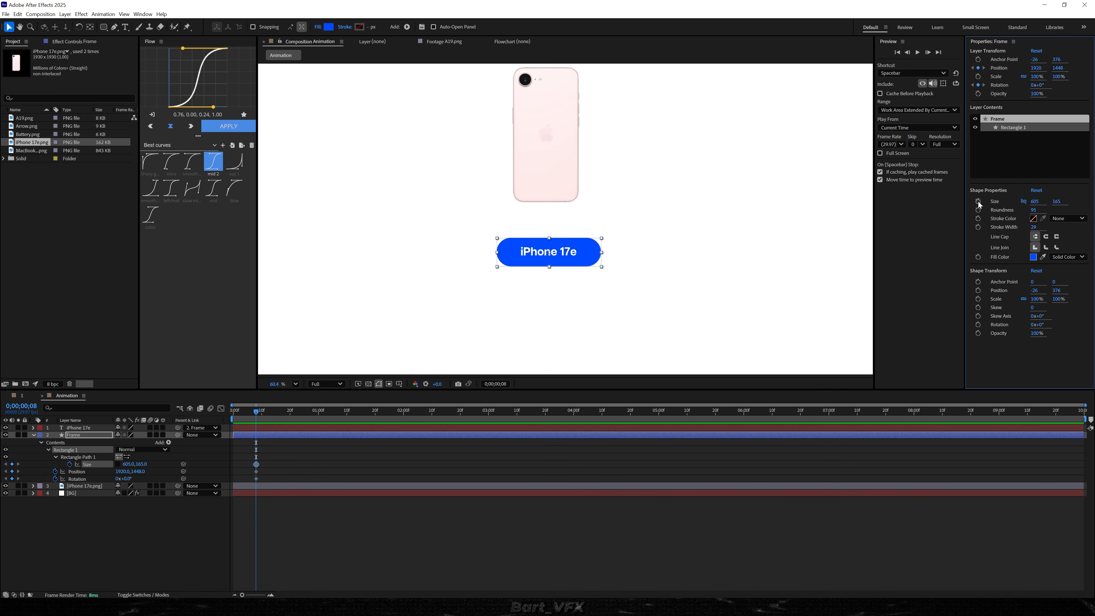
Step: At frame 0, narrow the Frame to about 484 px, lower it to Y 1751 and tilt it about 10° counterclockwise
drag(256, 412, 228, 422)
click(203, 463)
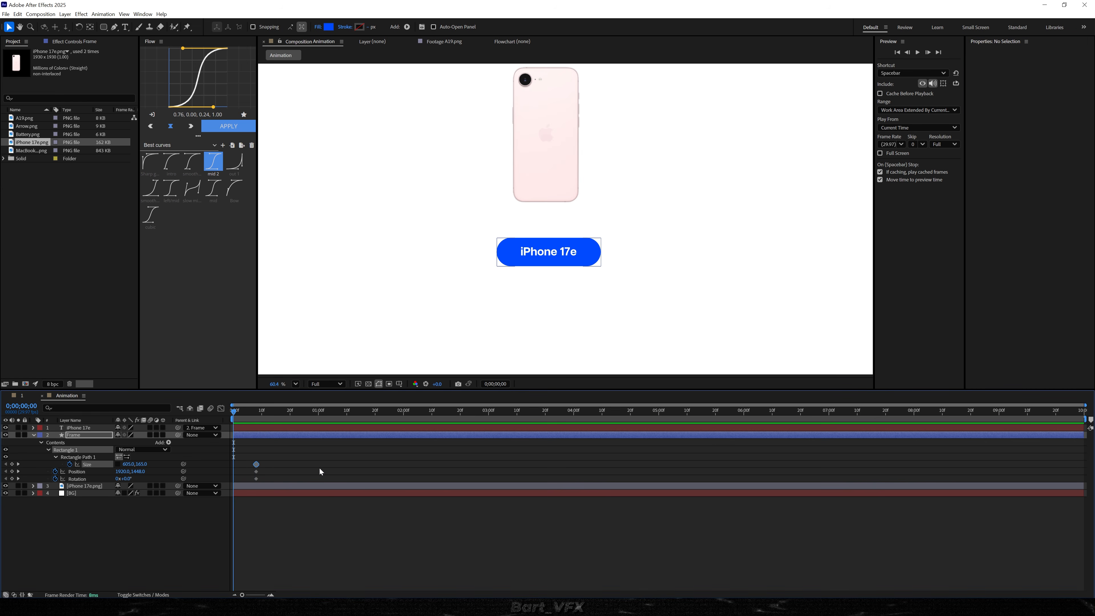
drag(129, 464, 276, 476)
click(330, 455)
key(space)
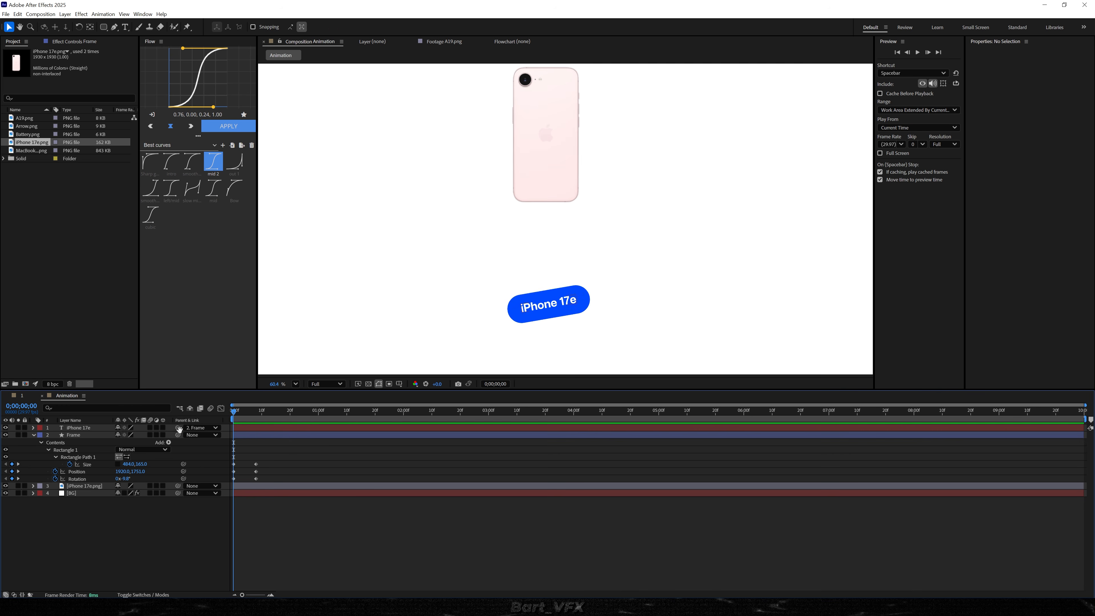
key(space)
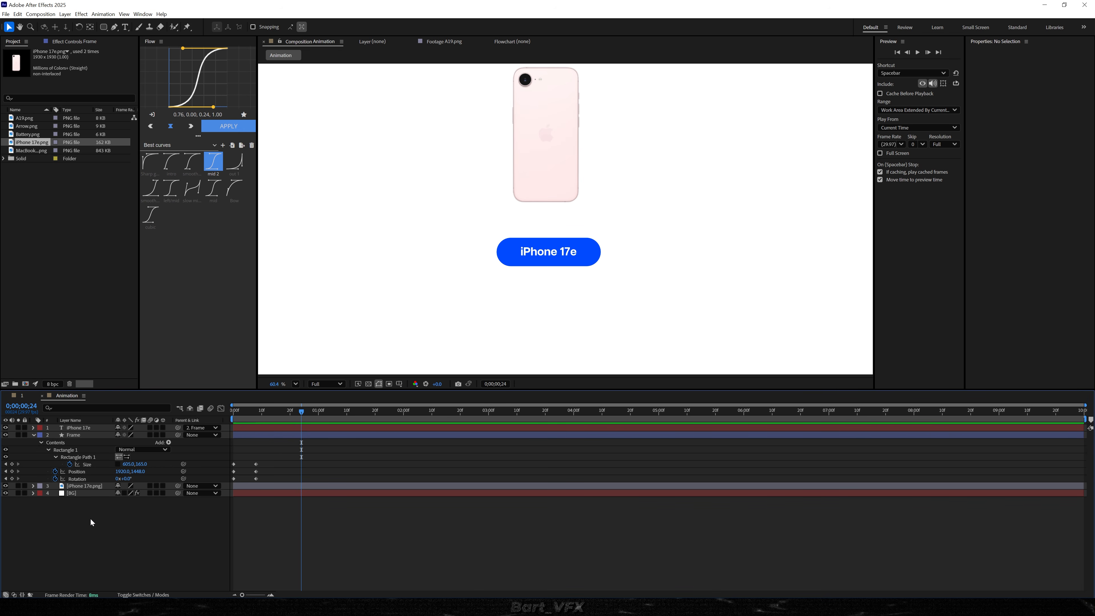
Step: Paste the copied keyframe-based expression onto the Frame layer's Size, Position and Rotation properties
alt+click(69, 465)
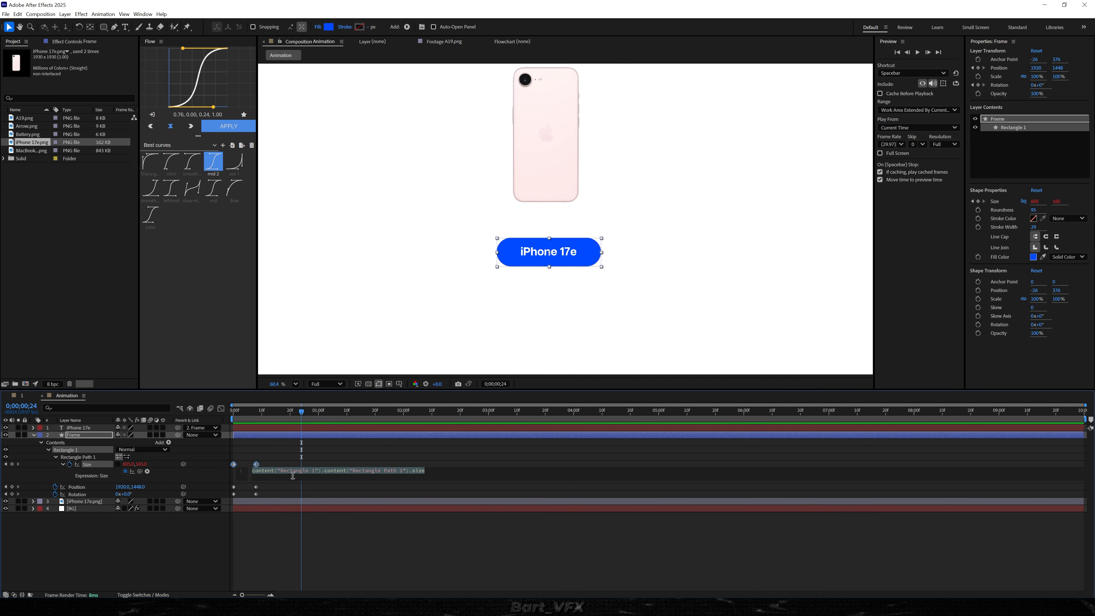
key(ctrl+v)
click(288, 457)
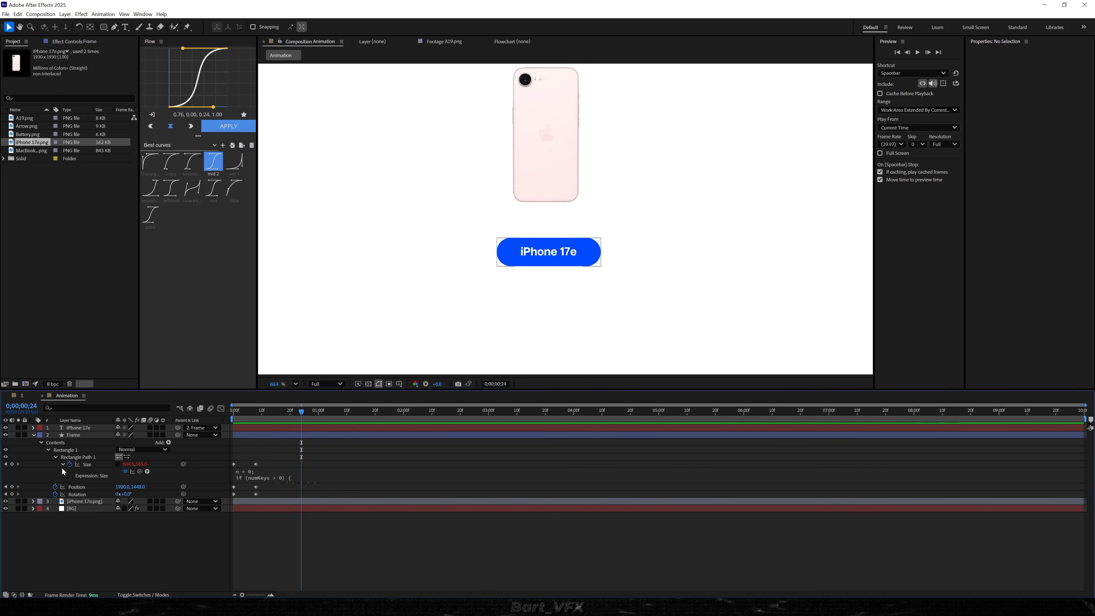
alt+click(55, 487)
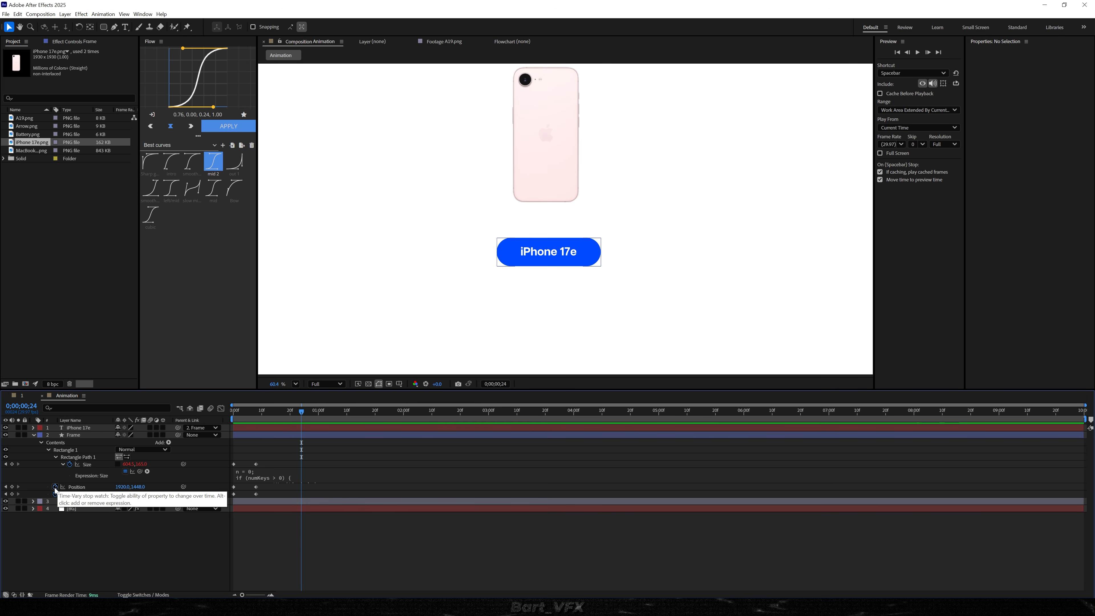
key(ctrl+v)
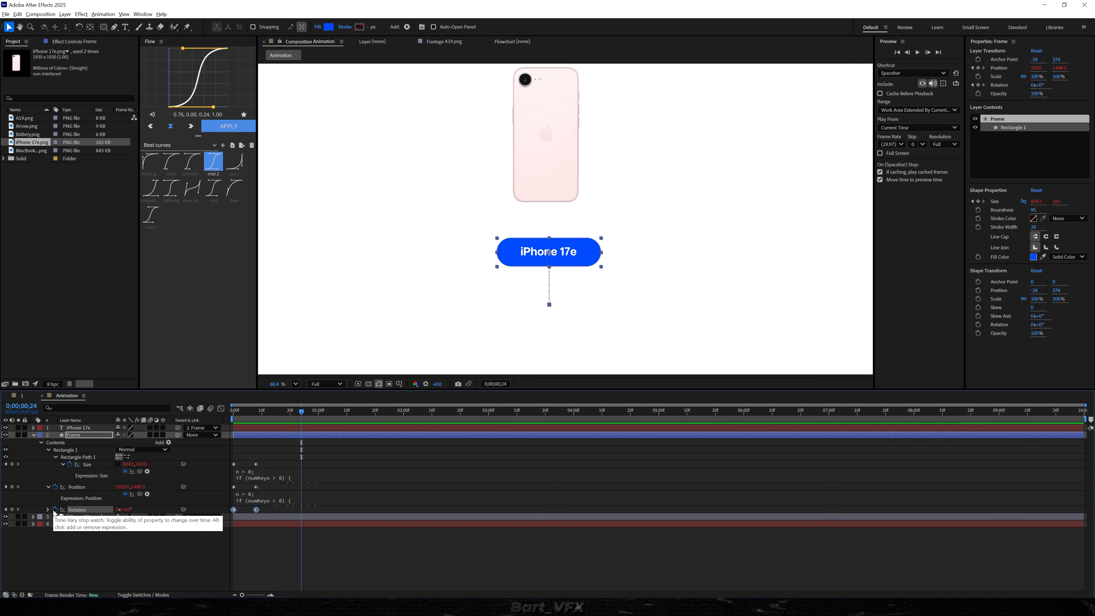
alt+click(54, 510)
key(ctrl+v)
click(282, 450)
Step: Preview the animation and move the Frame layer's ending Size, Position and Rotation keyframes to frame 5
key(Home)
key(space)
key(space)
drag(264, 458, 245, 513)
key(space)
drag(259, 412, 192, 414)
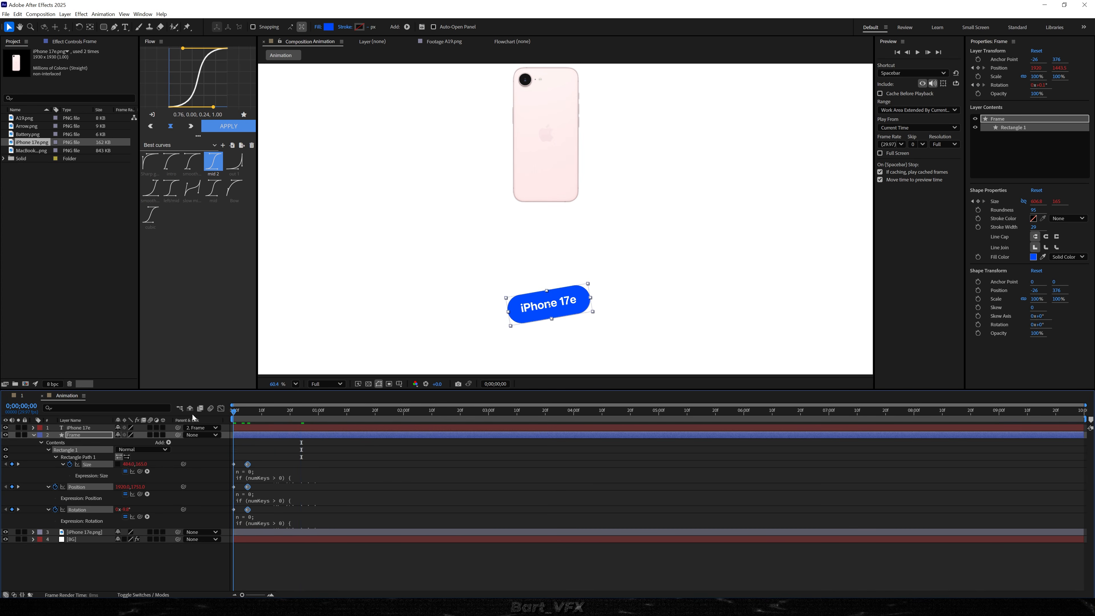
Step: Show only the Frame layer's keyframed properties and play back the button's entrance animation
key(=)
key(=)
key(u)
key(u)
click(335, 445)
key(space)
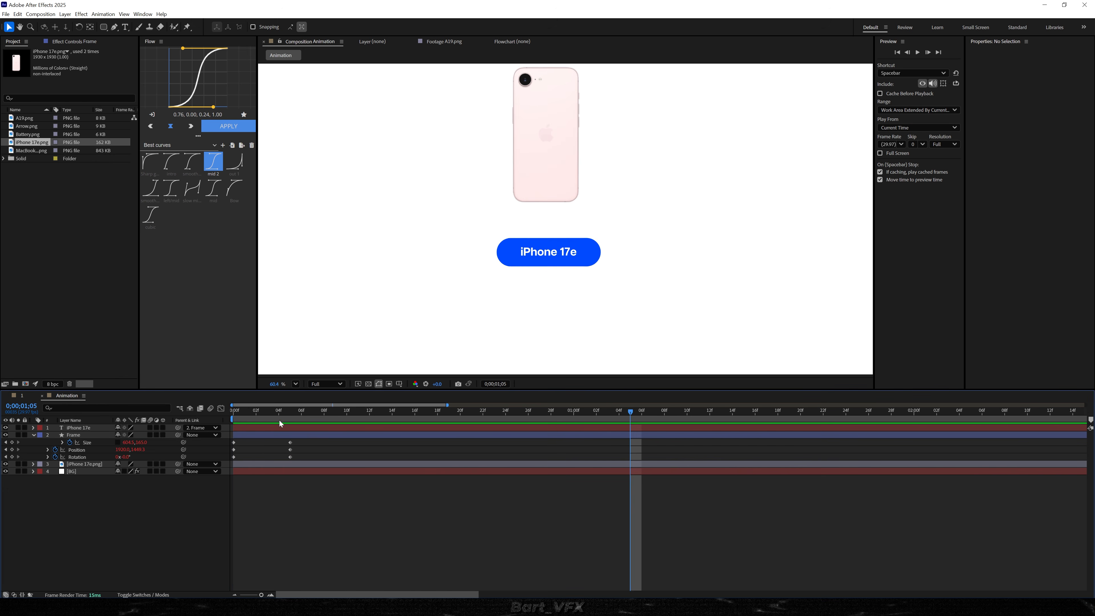
Step: Stagger the Frame layer's ending keyframes by moving Size to frame 4 and Rotation to frame 6
click(279, 415)
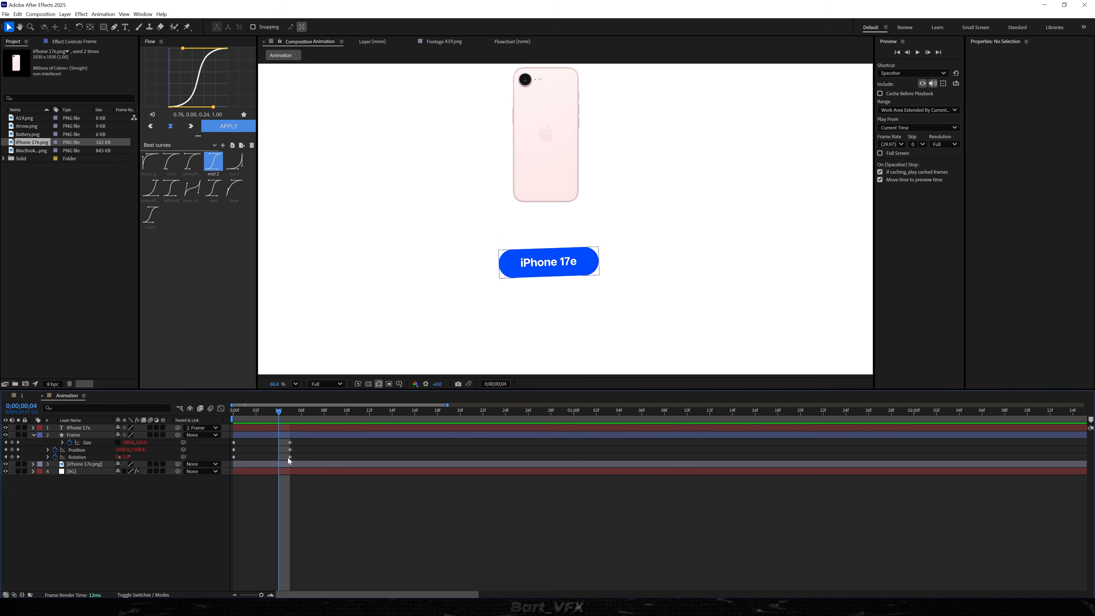
mouse_move(291, 442)
mouse_down()
mouse_move(280, 442)
mouse_move(301, 457)
mouse_up()
click(316, 496)
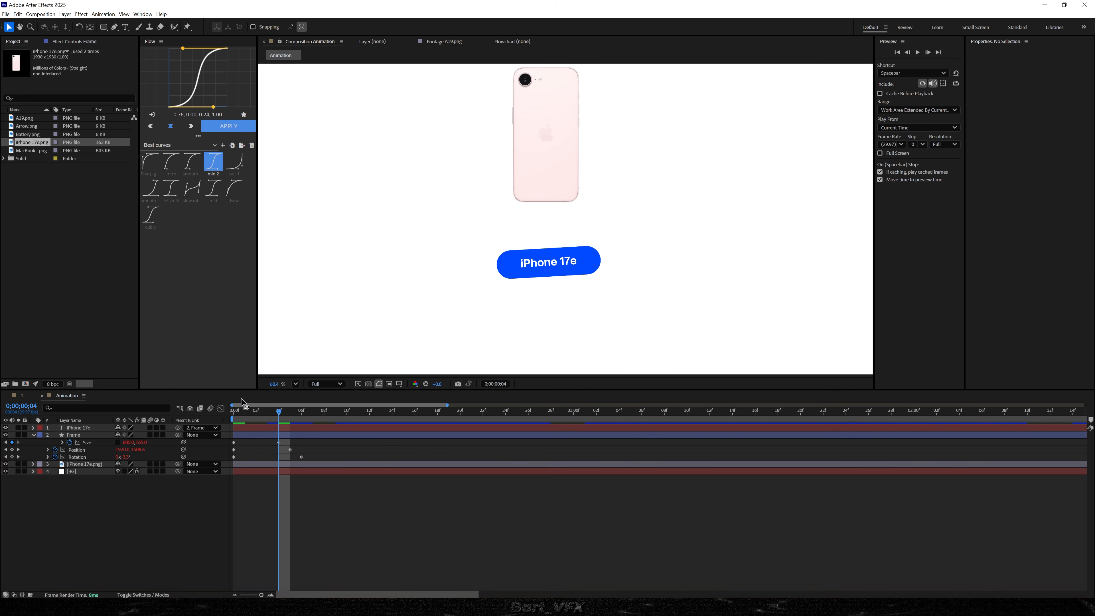
Step: Play back the staggered button entrance from frame 0
drag(279, 413, 220, 412)
key(space)
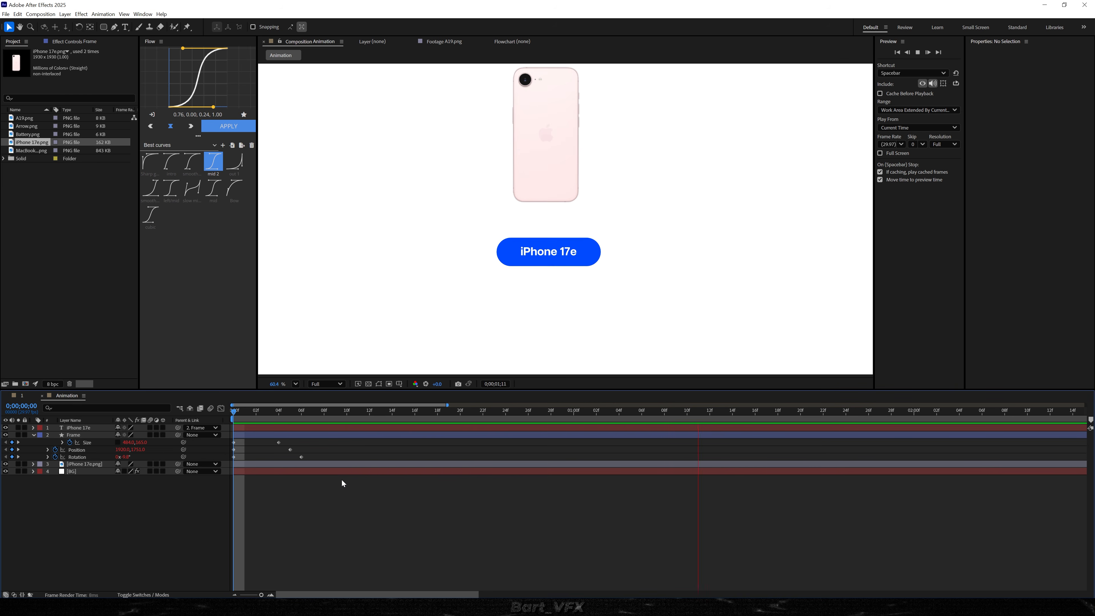
key(space)
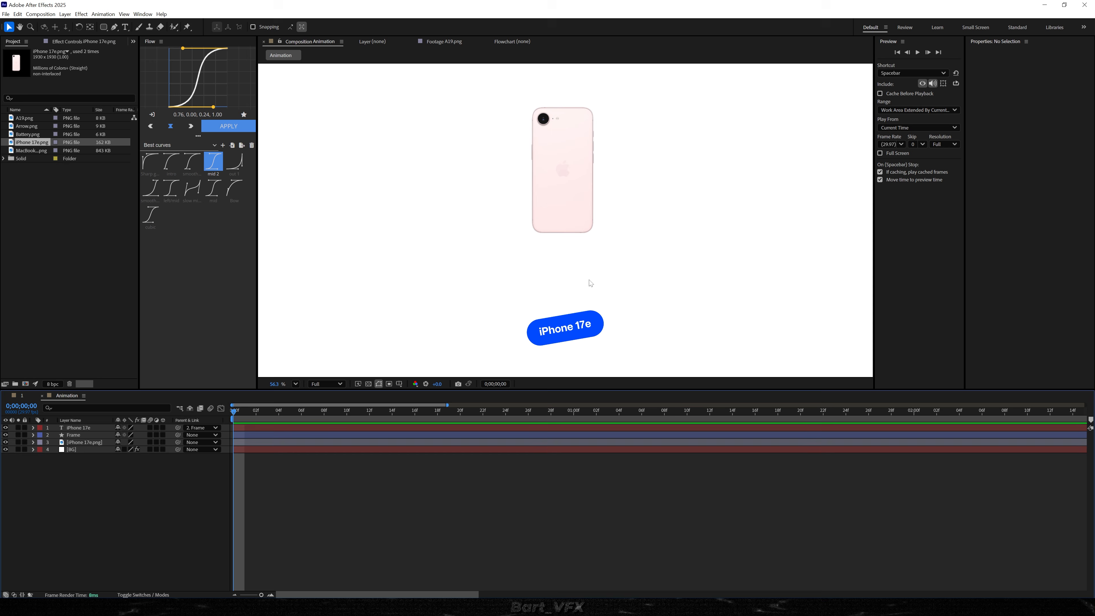
key(space)
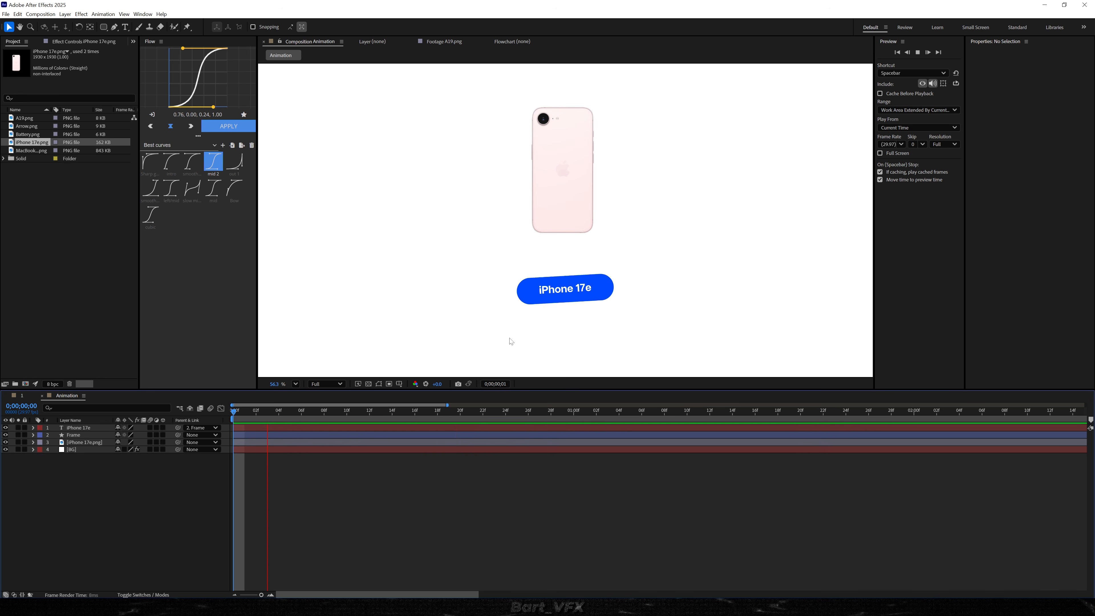
key(space)
key(apostrophe)
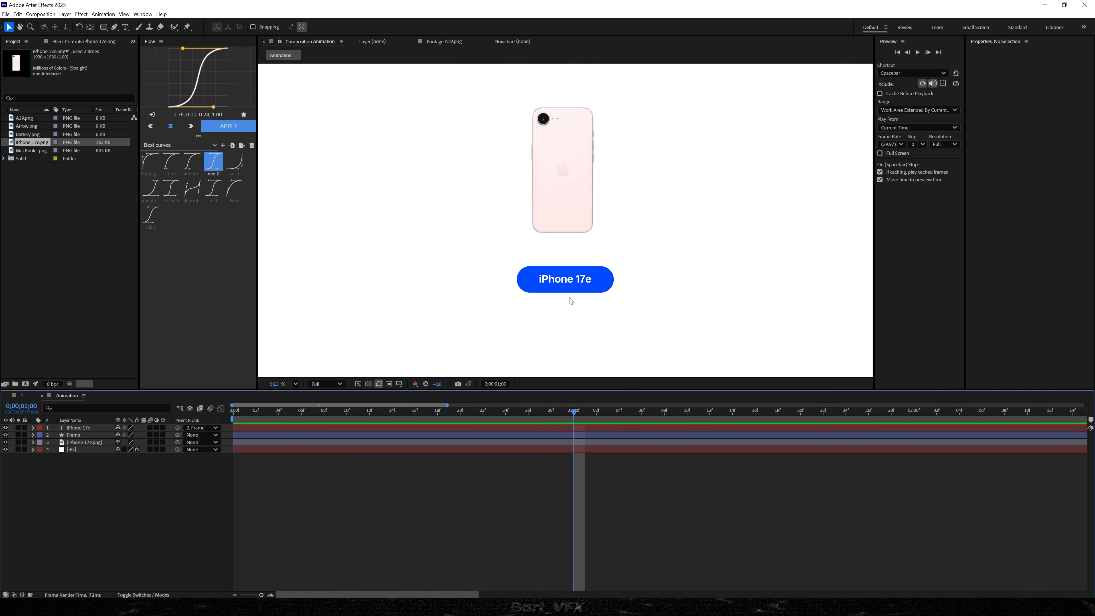
key(apostrophe)
Step: Reveal the Frame layer's animated properties and copy the expression from its Size property
click(39, 436)
click(33, 435)
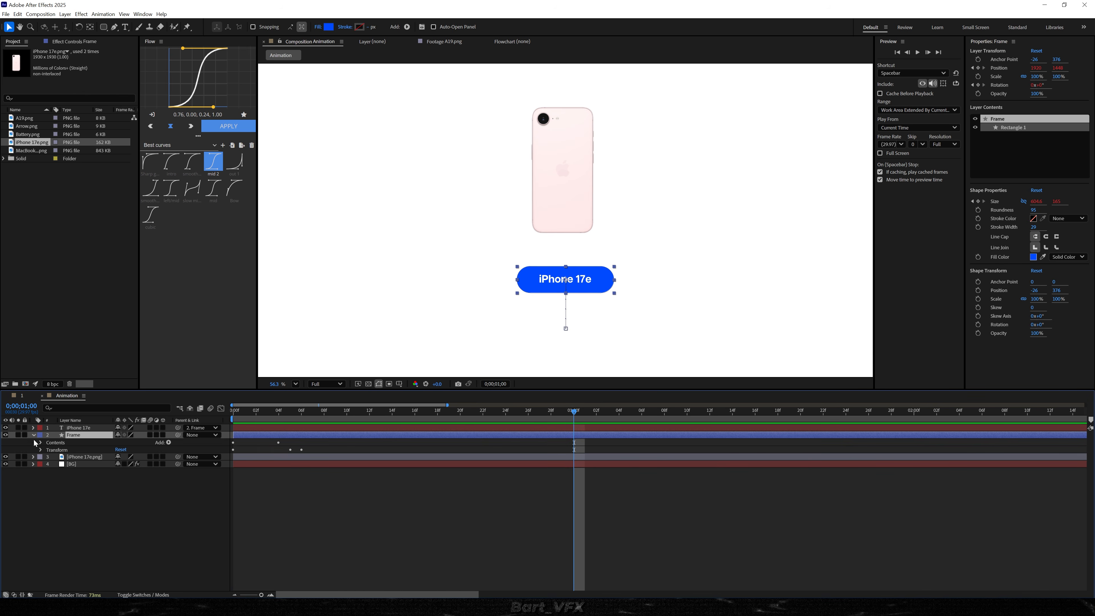
click(41, 442)
key(u)
click(62, 442)
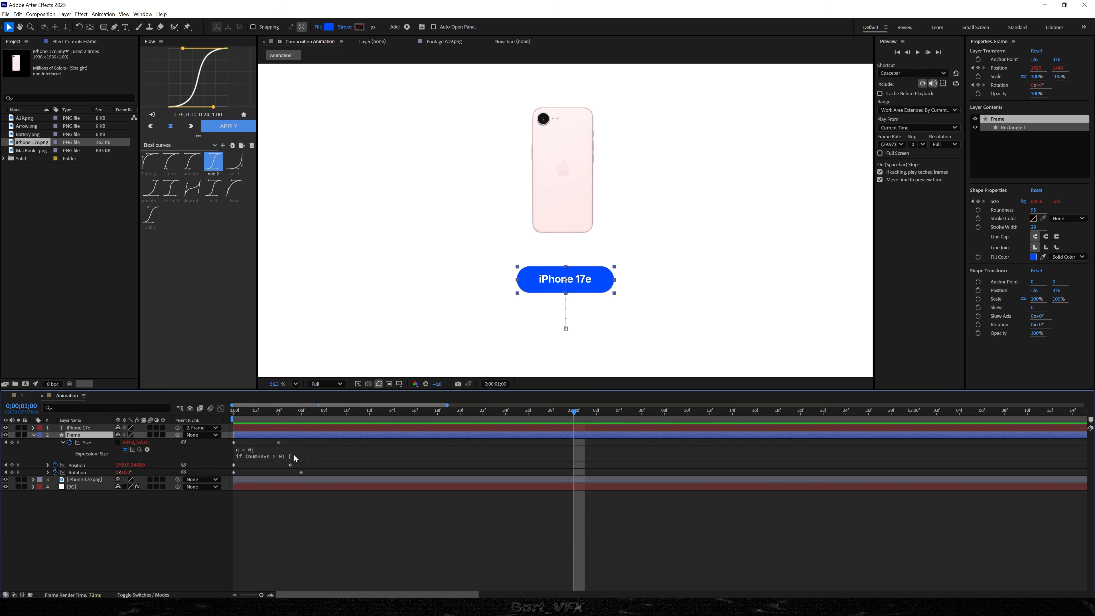
click(294, 456)
key(ctrl+c)
click(140, 454)
Step: At frame 3, paste the copied expression onto the iPhone 17e.png layer's Position and add a Position keyframe
click(80, 428)
click(275, 416)
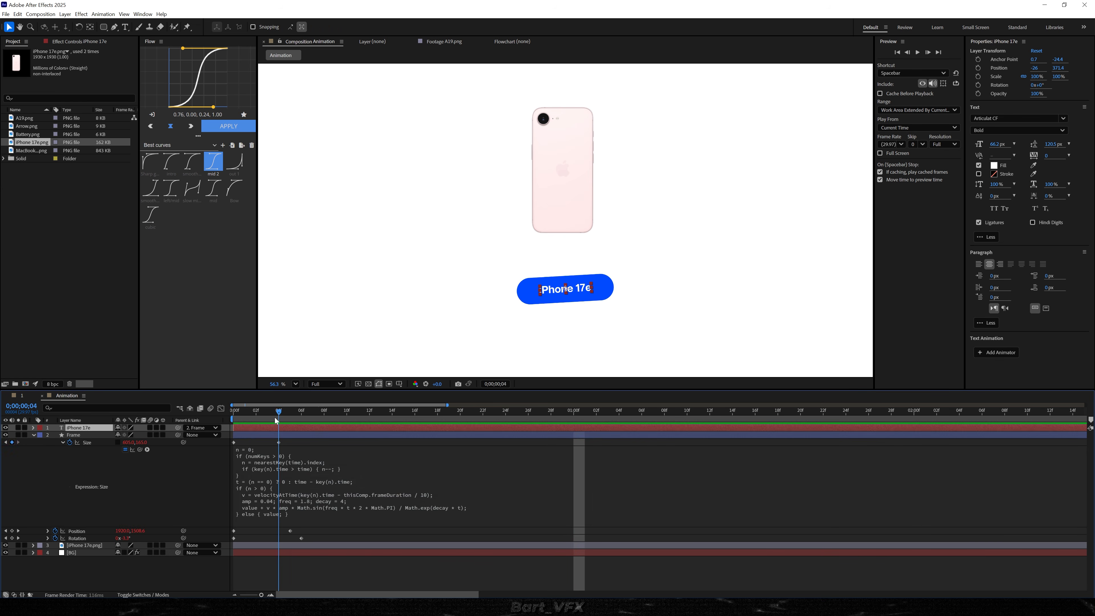
drag(274, 417, 267, 418)
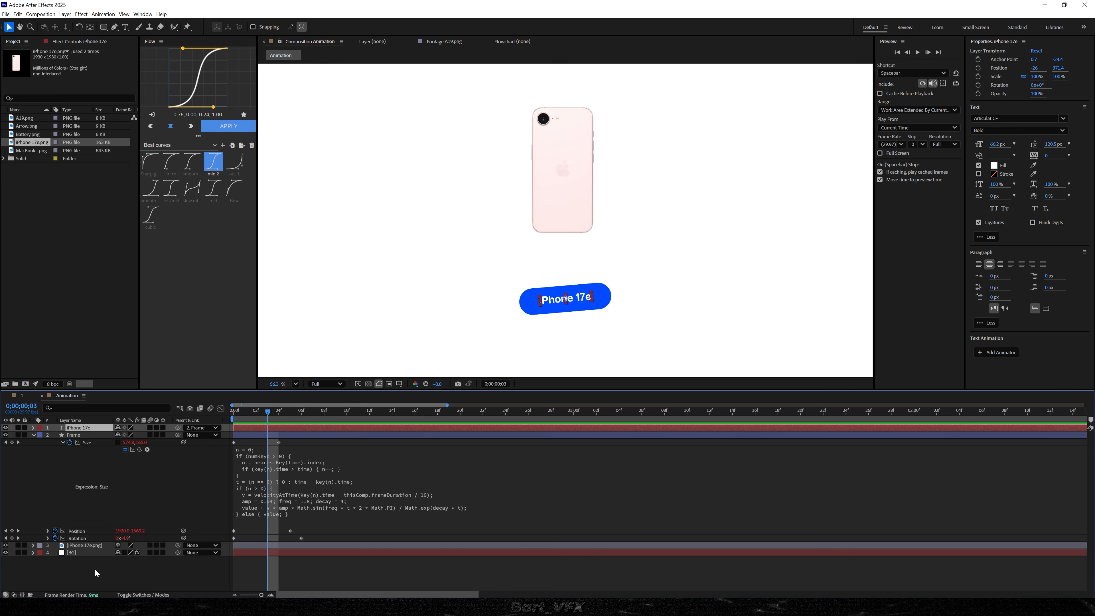
click(85, 546)
key(p)
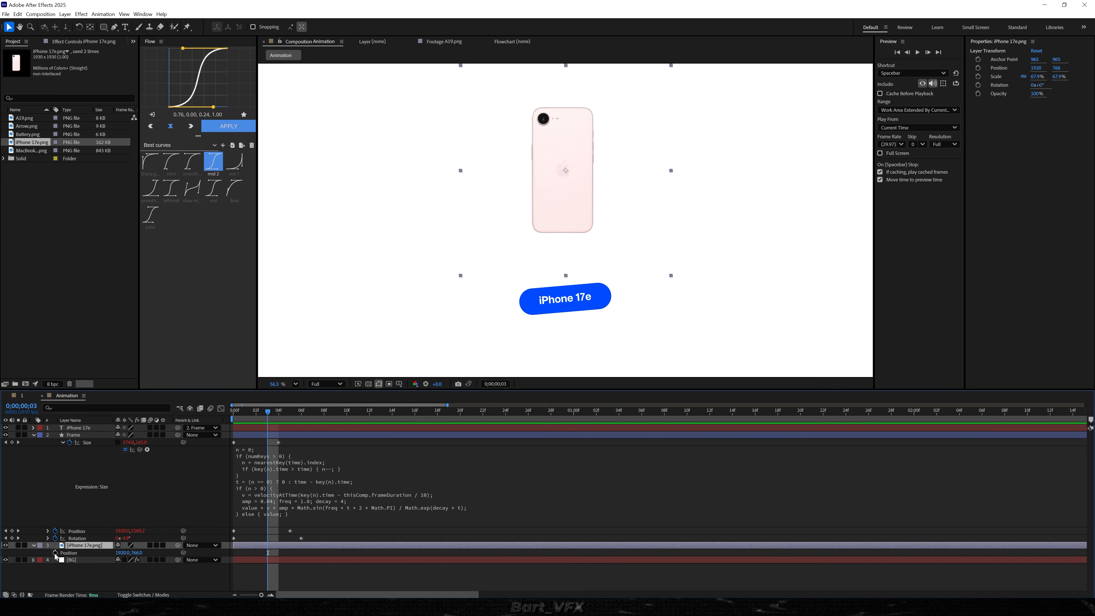
alt+click(55, 553)
key(ctrl+v)
click(118, 564)
click(54, 553)
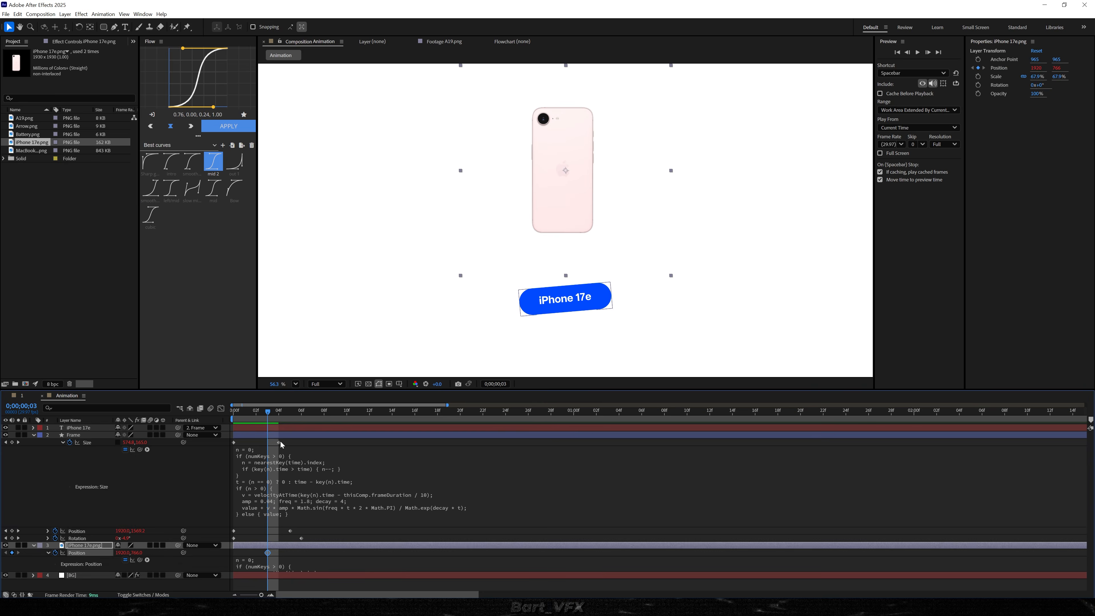
Step: At frame 0, lower the iPhone 17e.png layer to about Y 1105 and preview its entrance
key(Home)
drag(137, 555, 282, 560)
key(space)
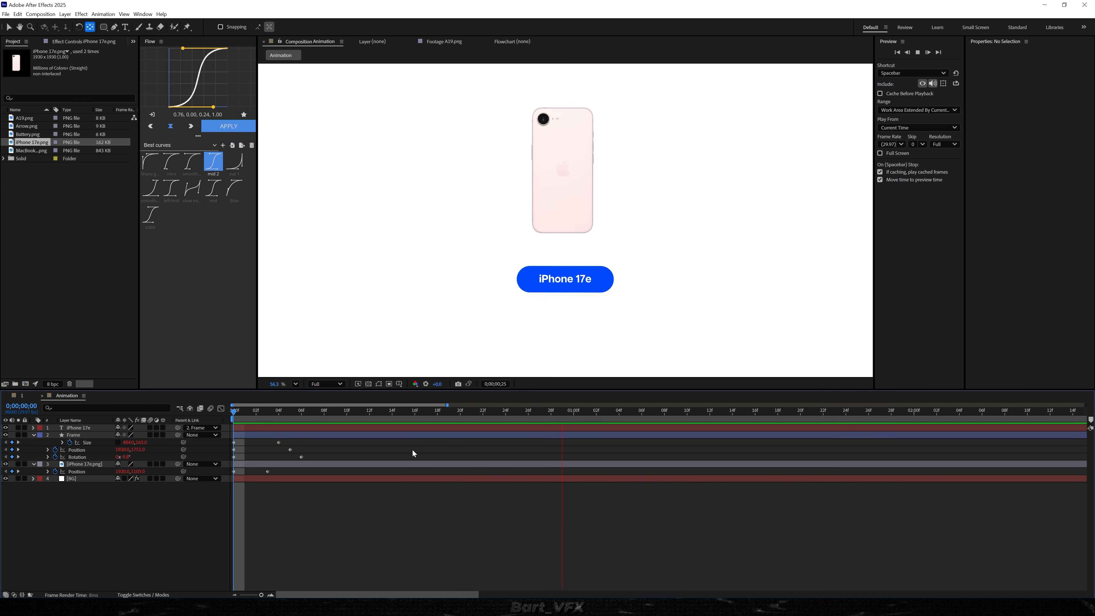
key(space)
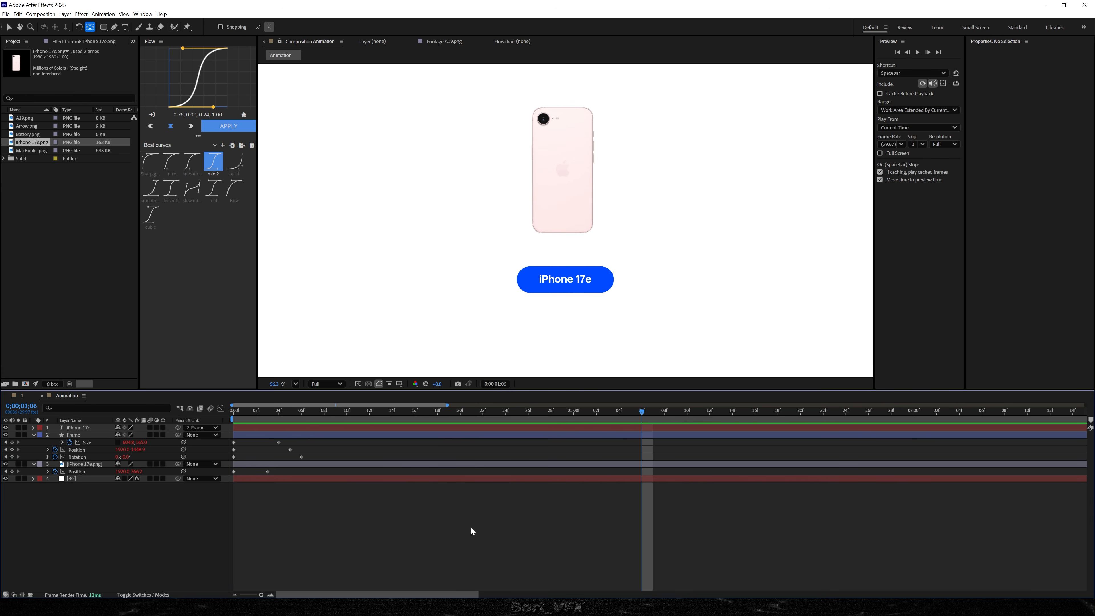
key(space)
key(space)
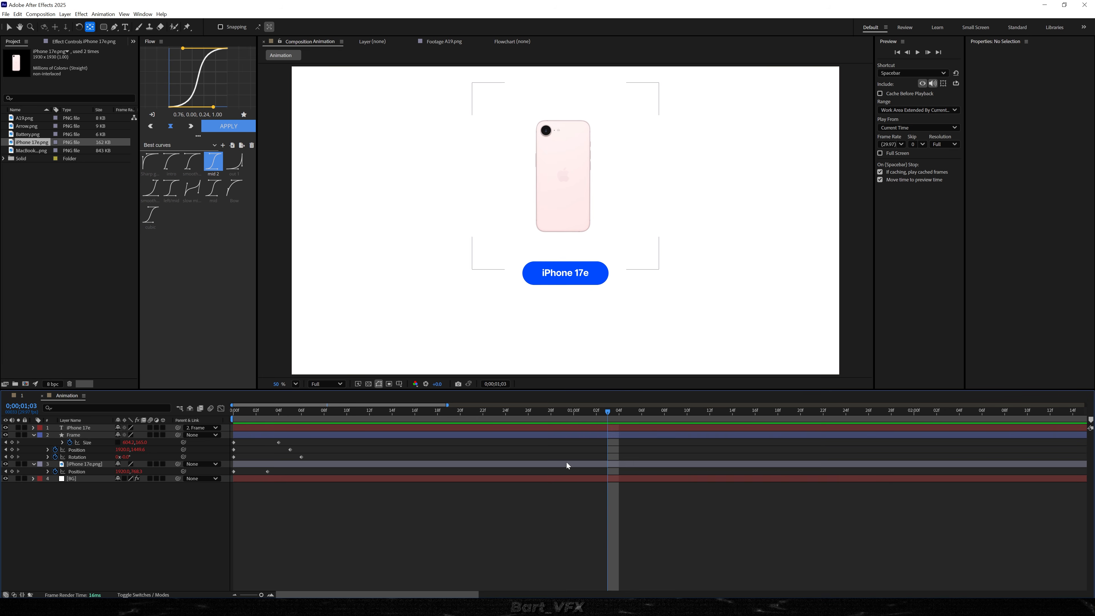
Step: At 0;00;01;03, add a Position keyframe and a first Scale keyframe to the iPhone 17e.png layer
click(566, 463)
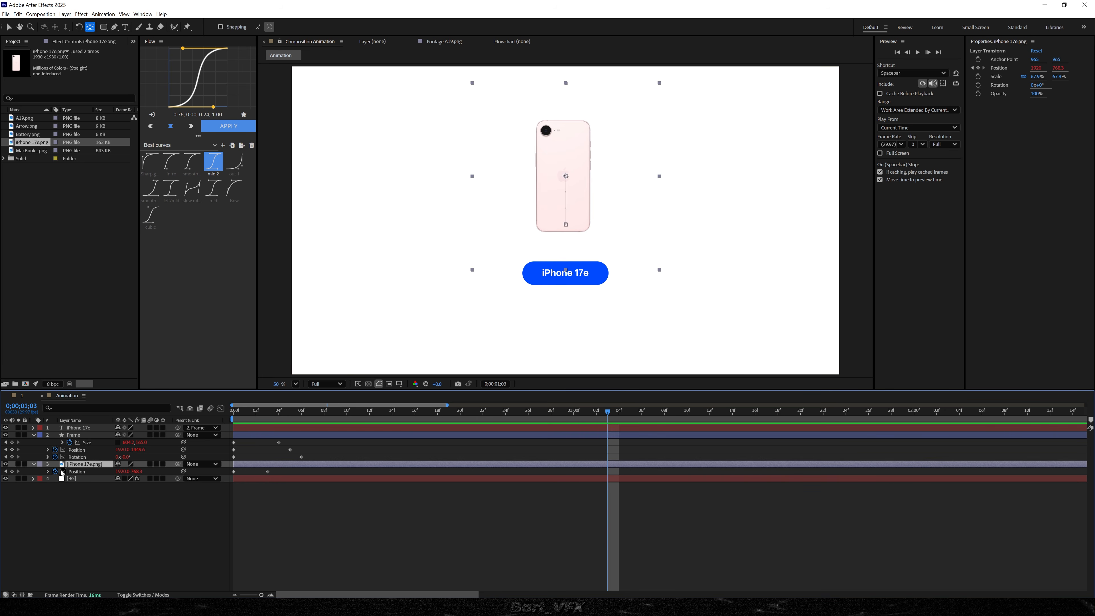
key(alt+shift+p)
click(96, 464)
key(shift+s)
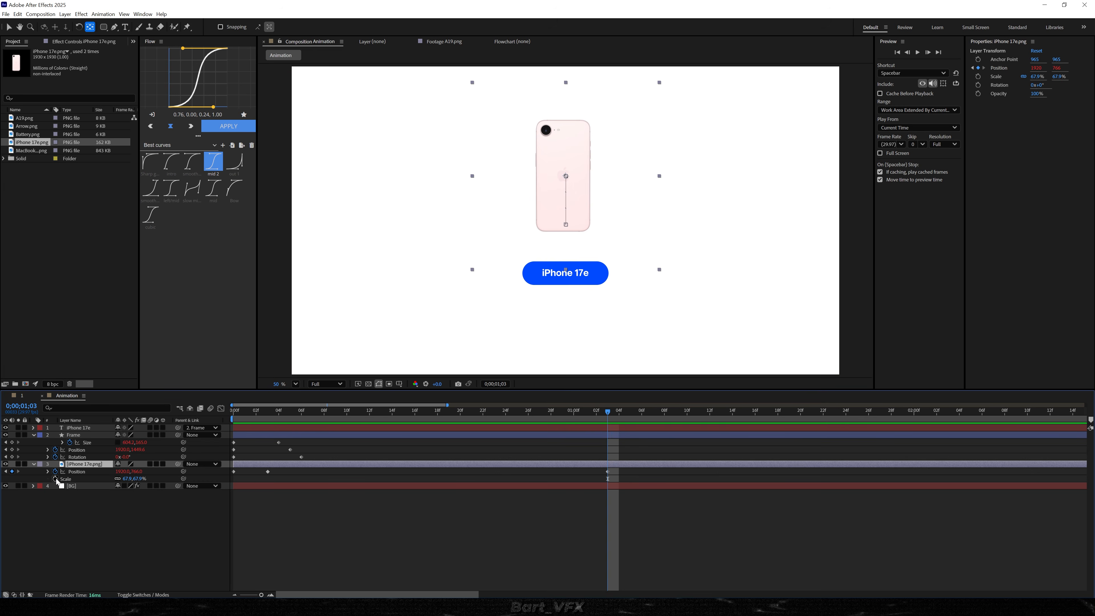
click(55, 478)
Step: Open the iPhone 17e.png layer's Position expression and apply the same keyframe-based expression to its Scale
alt+click(55, 471)
text(n = 0; if (numKeys > 0) {   n = nearestKey(time).index;   if (key(n).time > time) { n--; } } t = (n == 0) ? 0 : time - key(n).time; if (n > 0) {   v = velocityAtTime(key(n).time - thisComp.frameDuration / 10);   amp = 0.04; freq = 1.8; decay = 4;   value + v * amp * Math.sin(freq * t * 2 * Math.PI) / Math.exp(decay * t); } else { value; })
click(171, 490)
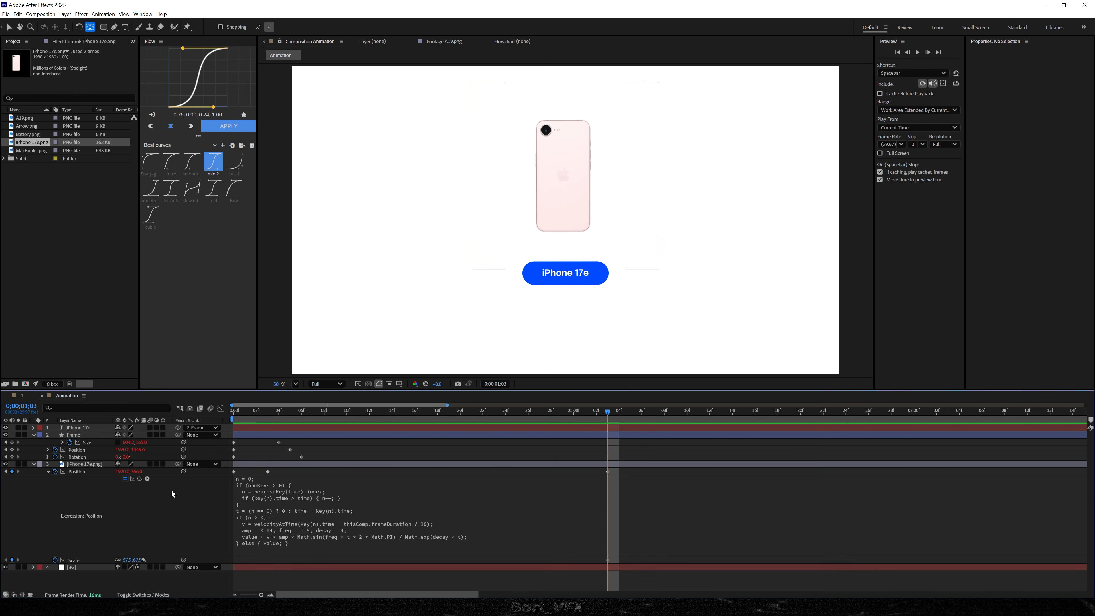
alt+click(57, 559)
text(n = 0; if (numKeys > 0) {   n = nearestKey(time).index;   if (key(n).time > time) { n--; } } t = (n == 0) ? 0 : time - key(n).time; if (n > 0) {   v = velocityAtTime(key(n).time - thisComp.frameDuration / 10);   amp = 0.04; freq = 1.8; decay = 4;   value + v * amp * Math.sin(freq * t * 2 * Math.PI) / Math.exp(decay * t); } else { value; })
click(628, 485)
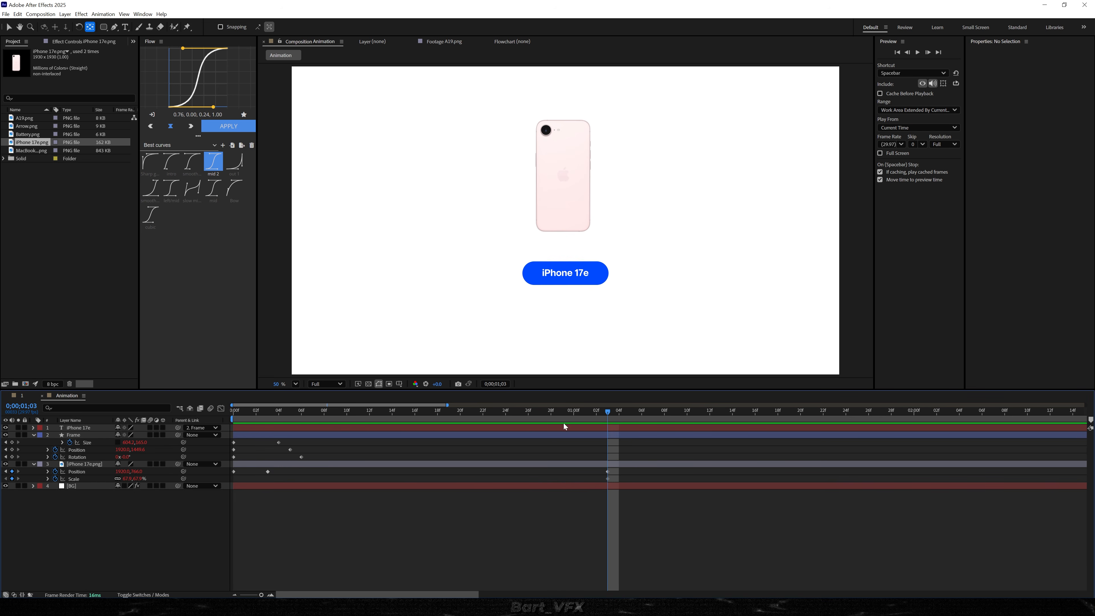
Step: Add Size, Position and Rotation keyframes to the Frame layer at 0;00;01;03
click(12, 442)
click(12, 450)
click(12, 457)
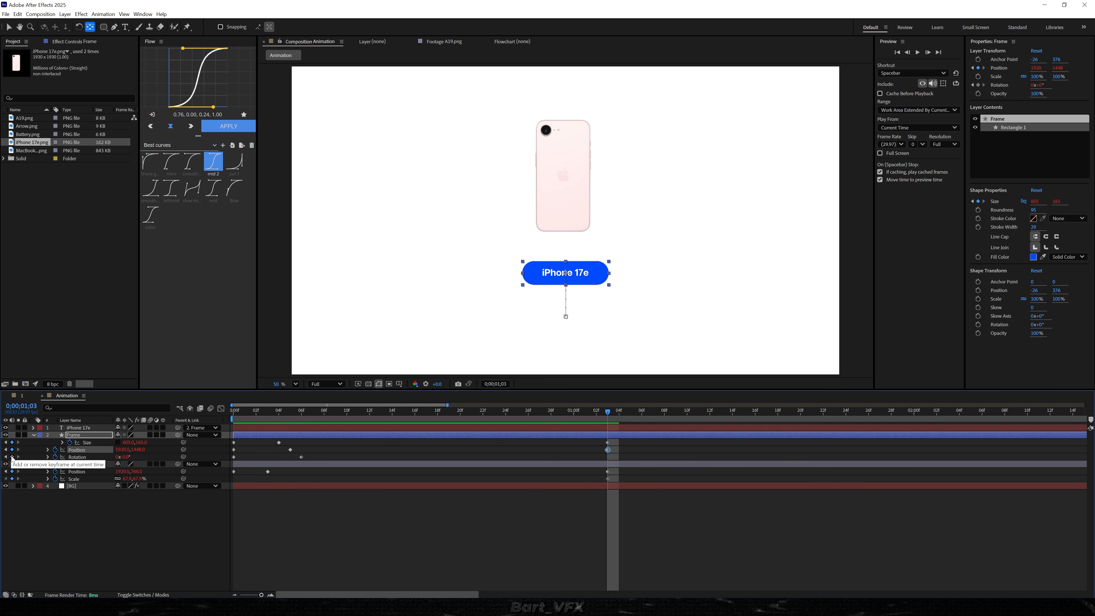
click(577, 511)
Step: At 0;00;01;07, enlarge the Frame's Size to about 1966 by 1036 px
drag(608, 413, 653, 413)
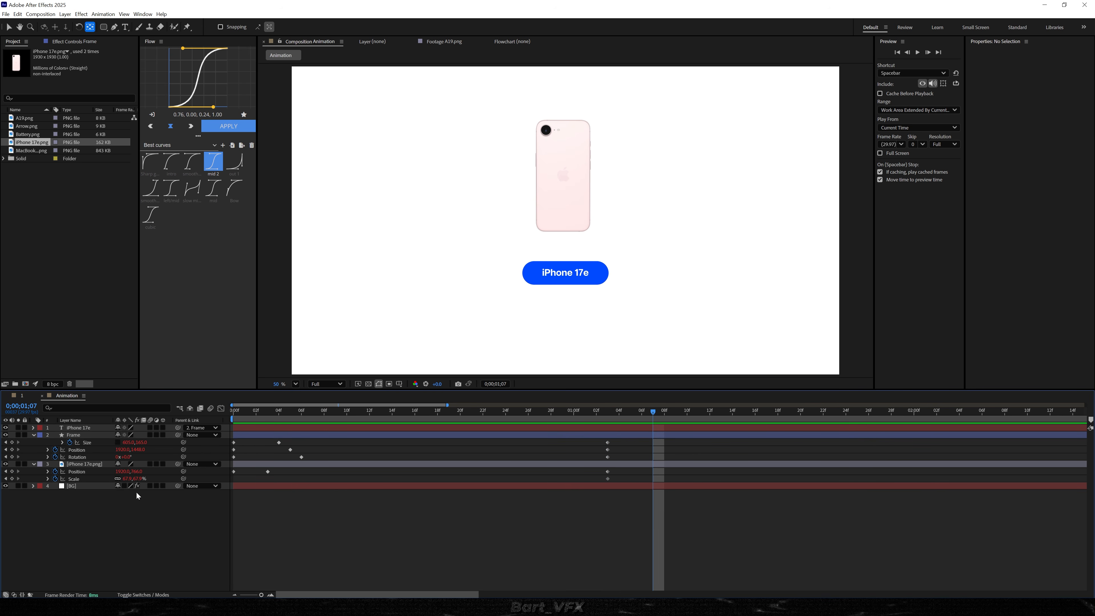
drag(129, 444, 382, 450)
drag(130, 443, 342, 445)
drag(144, 443, 271, 446)
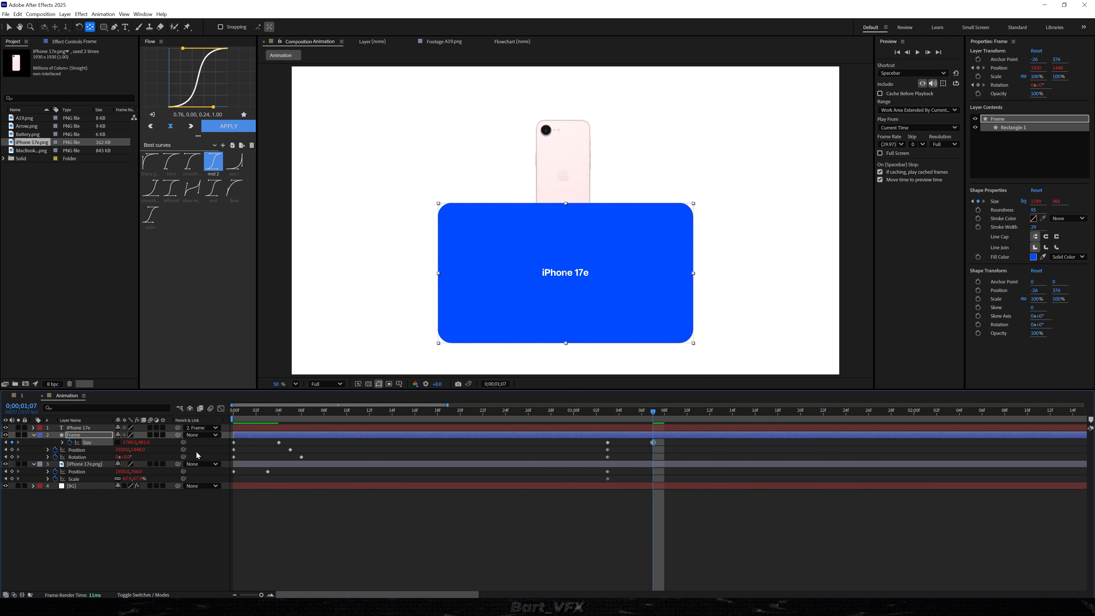
drag(128, 442, 261, 441)
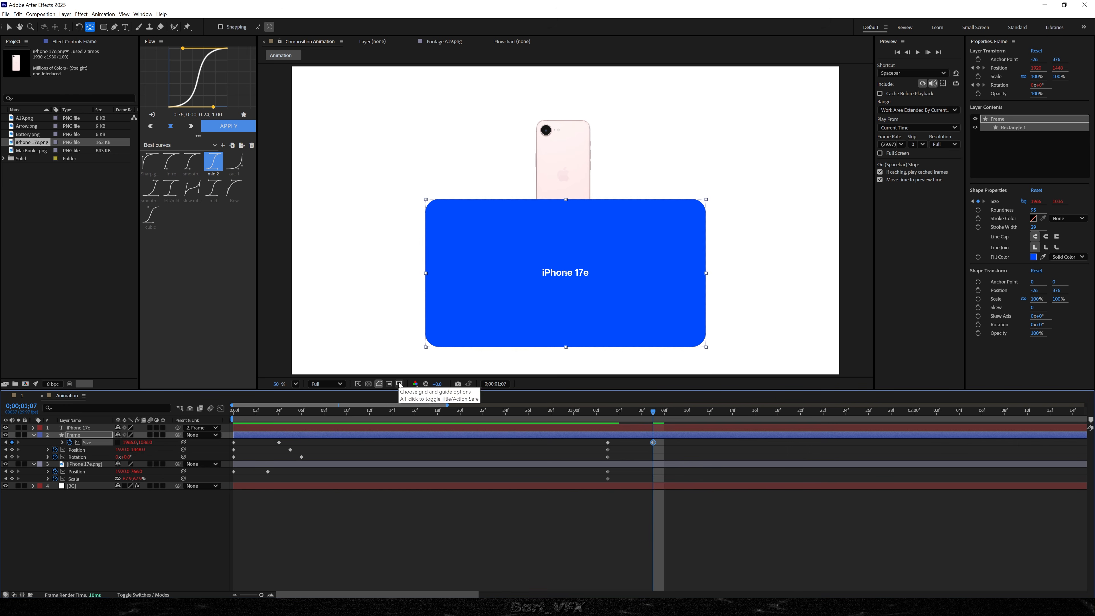
Step: Show the proportional grid and raise the Frame to about Y 1081 to center it vertically
click(399, 384)
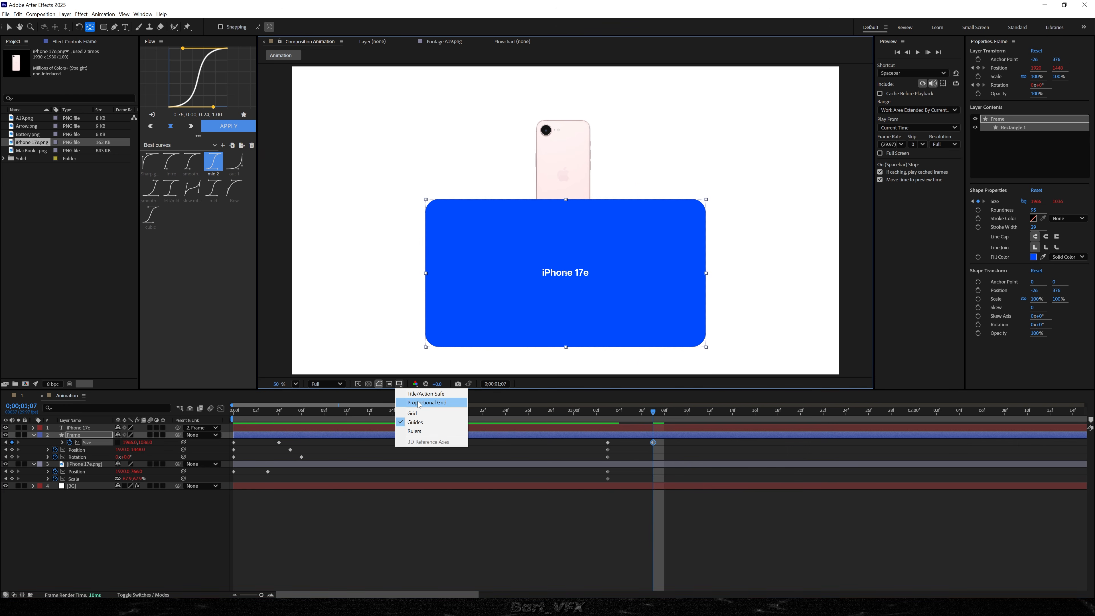
click(419, 402)
drag(140, 455, 53, 457)
key(F2)
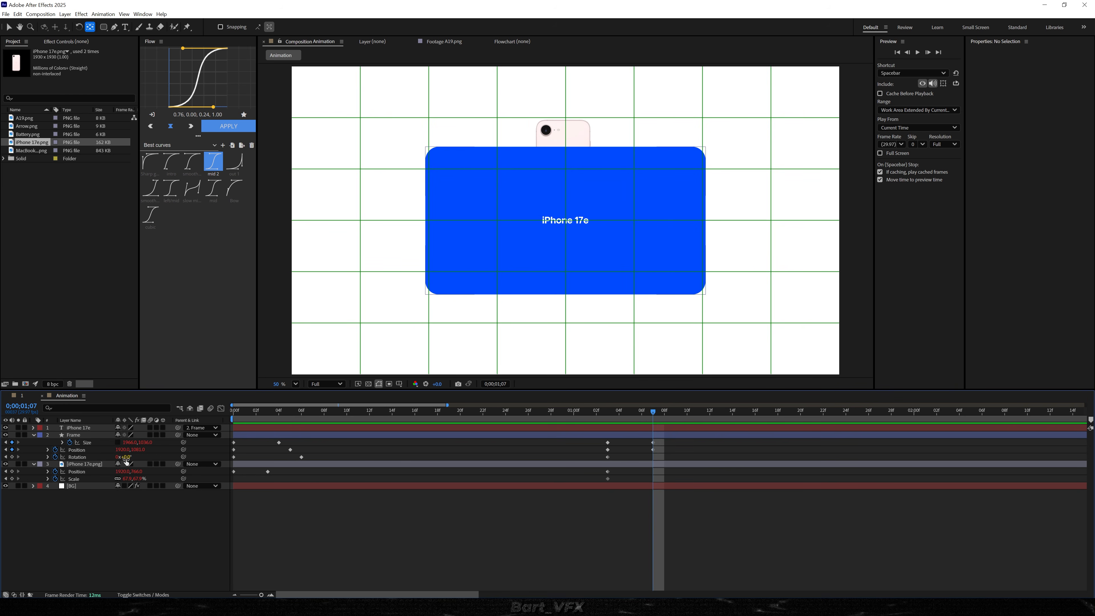
Step: Tilt the Frame about 5° counterclockwise, move that keyframe to 0;00;01;05, and set Rotation to 0° at 0;00;01;07
drag(128, 461, 113, 459)
drag(652, 457, 630, 457)
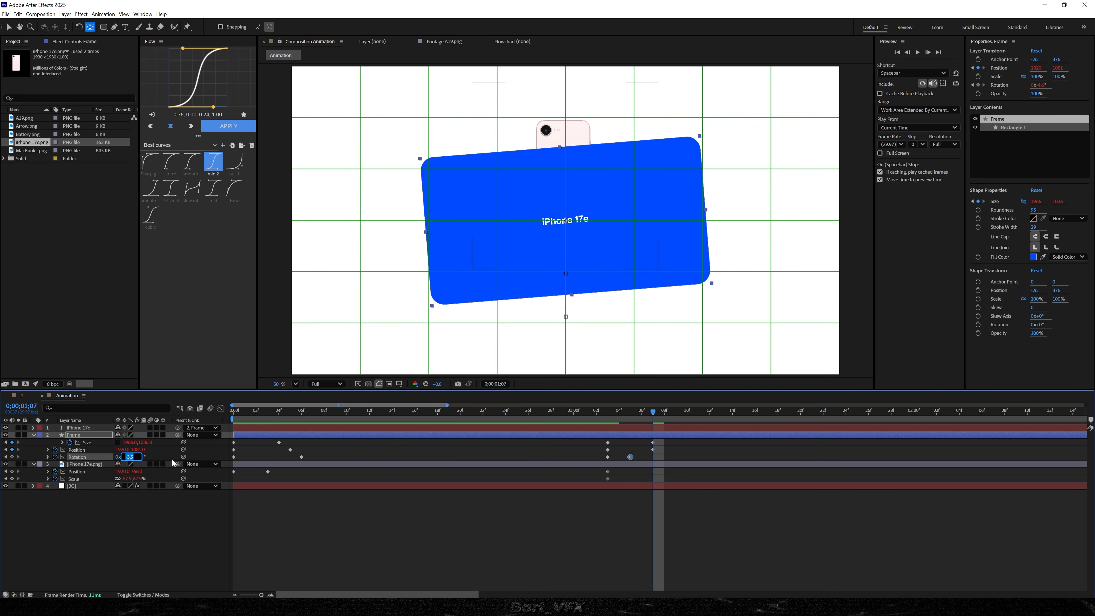
text(0)
key(Return)
Step: Preview the Frame's expansion and move its final Size, Position and Rotation keyframes to 0;00;01;09
click(574, 414)
key(space)
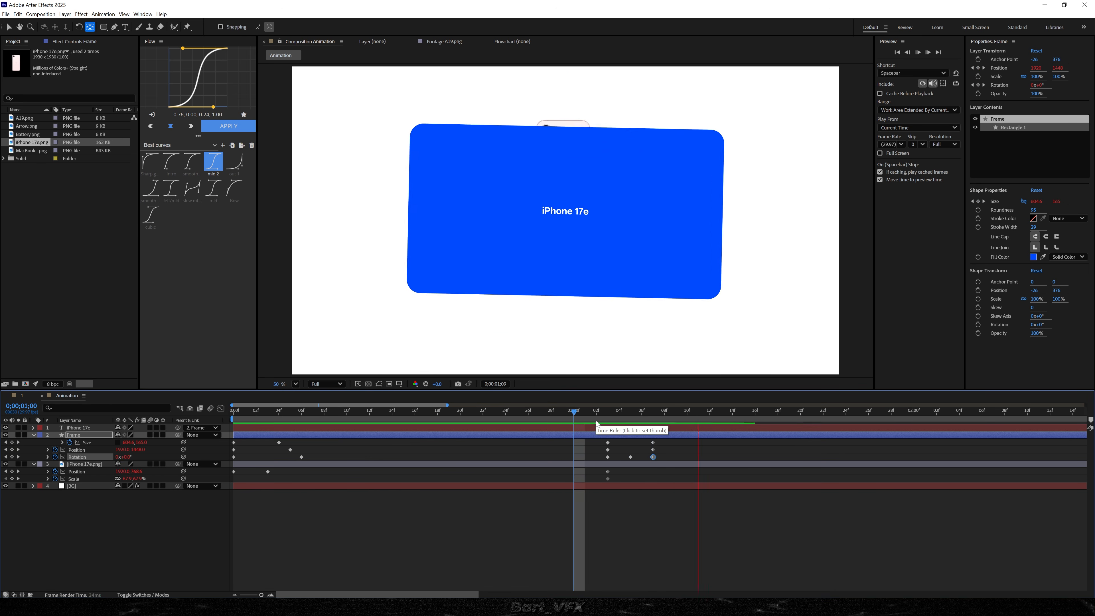
click(553, 414)
key(space)
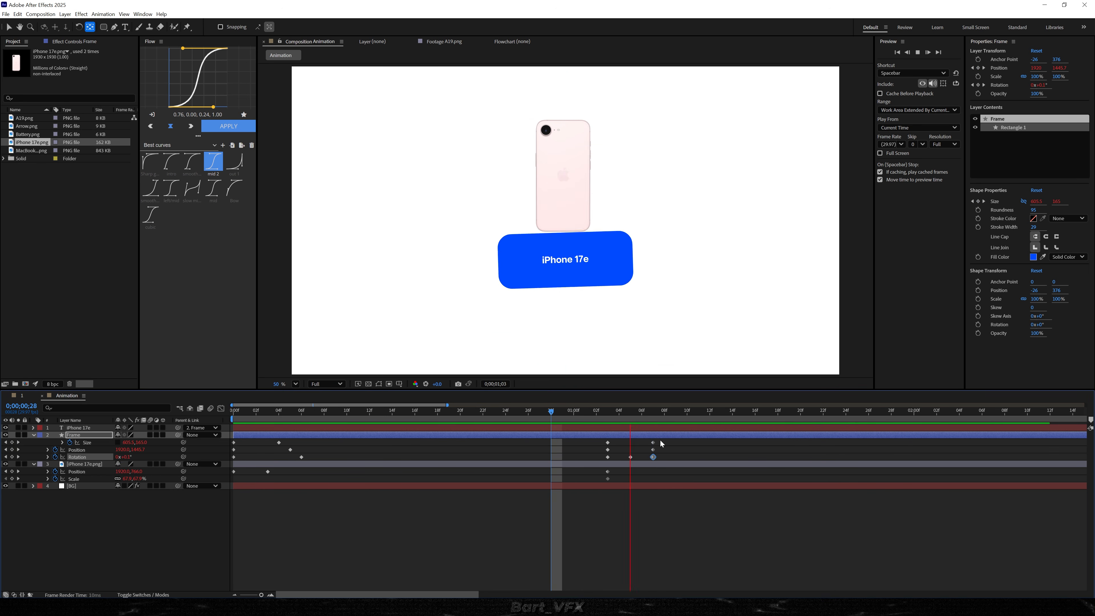
key(space)
mouse_move(664, 440)
mouse_down()
mouse_move(647, 459)
mouse_move(675, 457)
mouse_up()
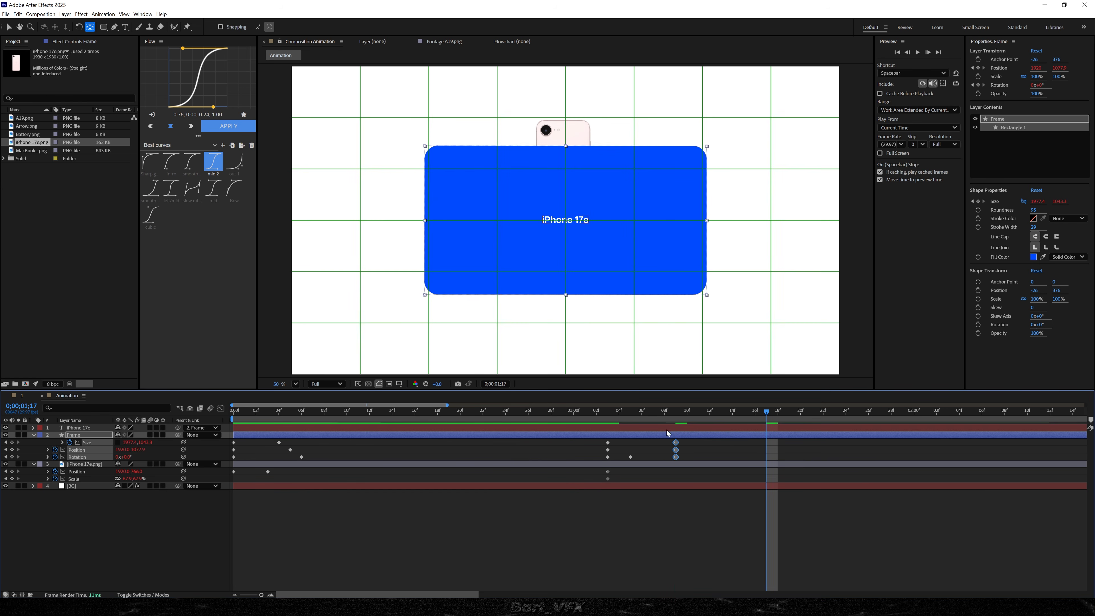
Step: Retime the Frame's expansion tilt by moving its first two Rotation keyframes to 0;00;01;02 and 0;00;01;06, and preview the motion
click(537, 411)
key(space)
drag(631, 457, 597, 457)
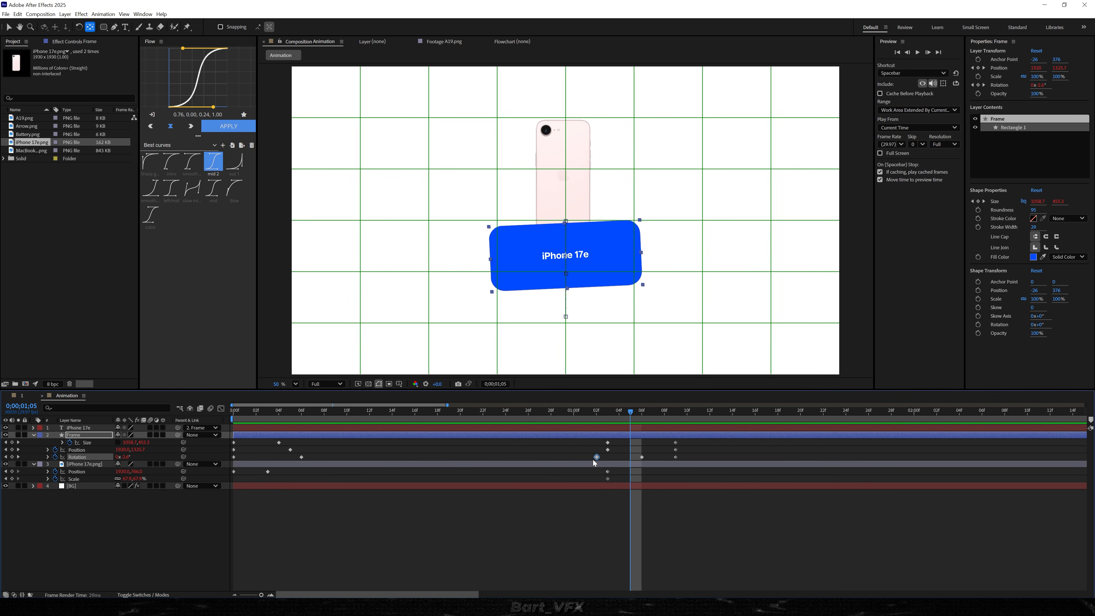
click(642, 457)
click(585, 410)
click(539, 410)
key(space)
click(572, 413)
key(space)
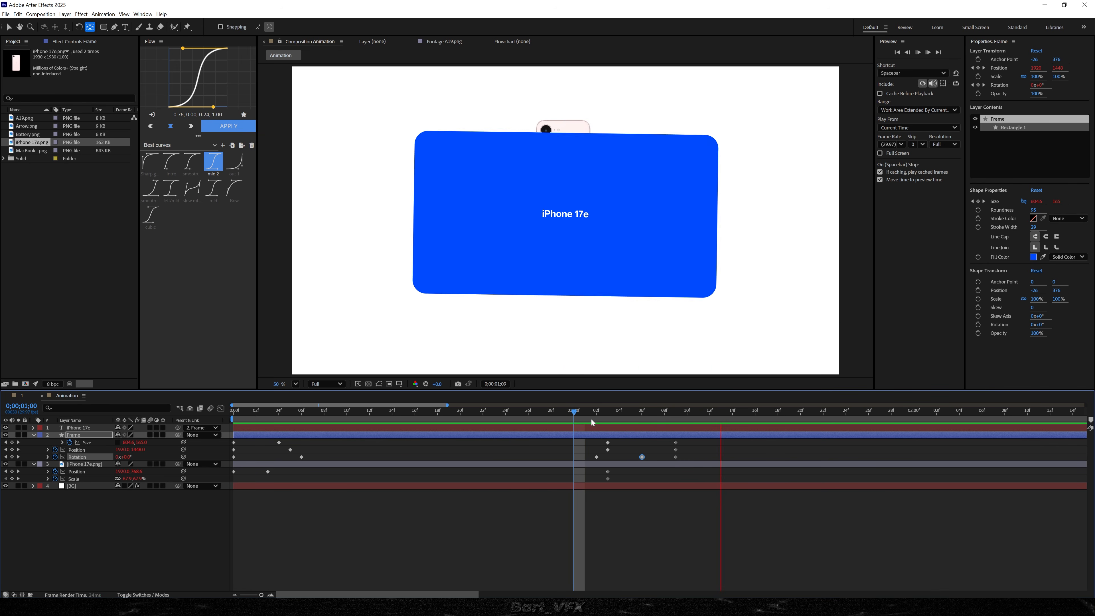
Step: Fade out the iPhone 17e text layer with Opacity keyframes of 100% at 0;00;01;03 and 0% at 0;00;01;07
click(643, 417)
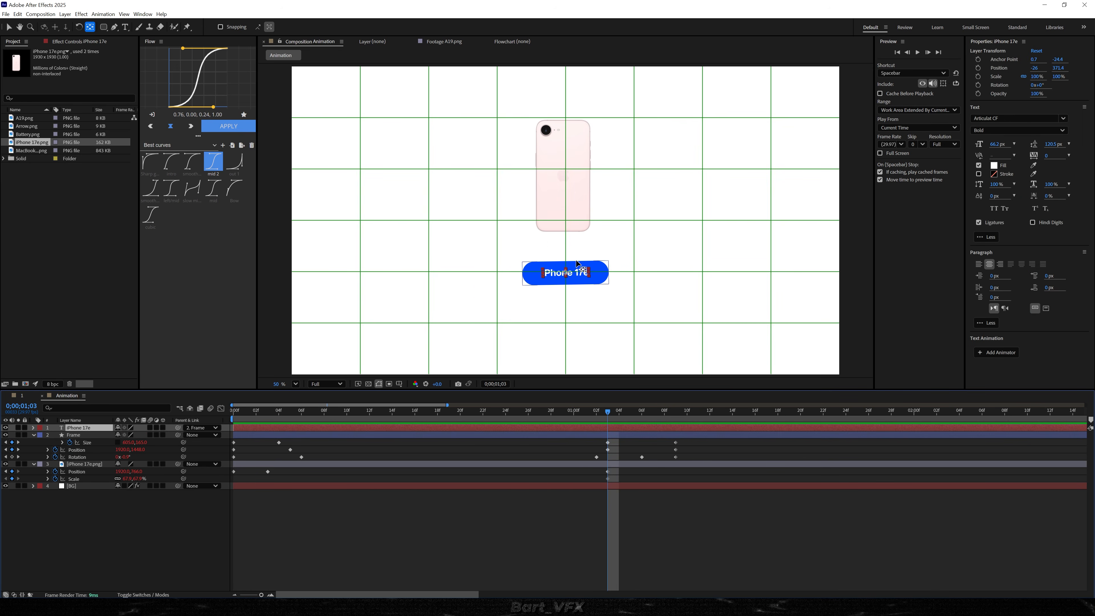
key(t)
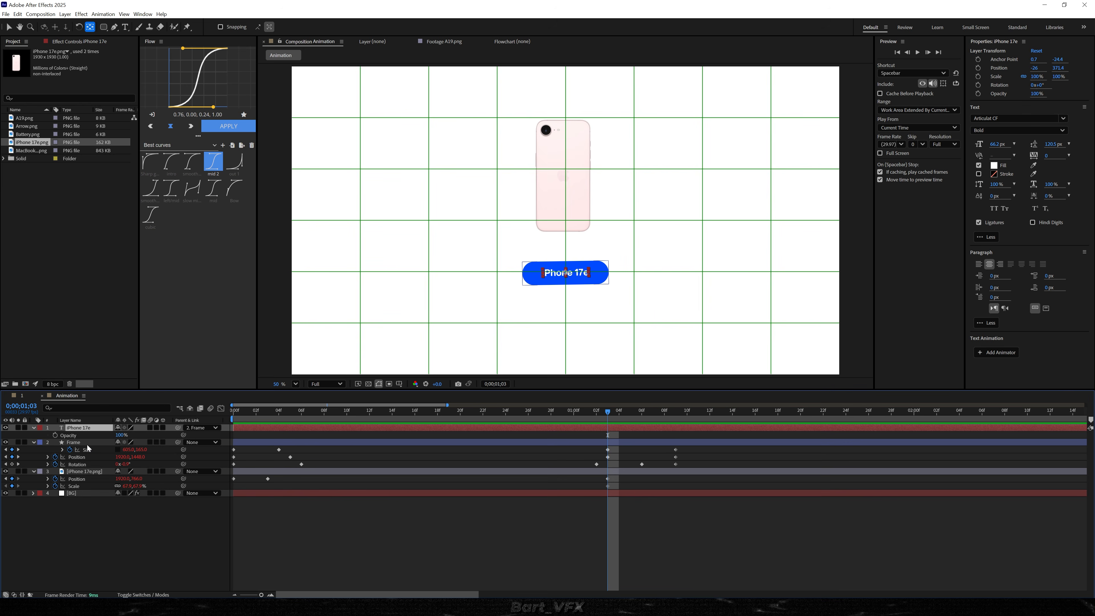
click(55, 435)
drag(614, 415, 650, 416)
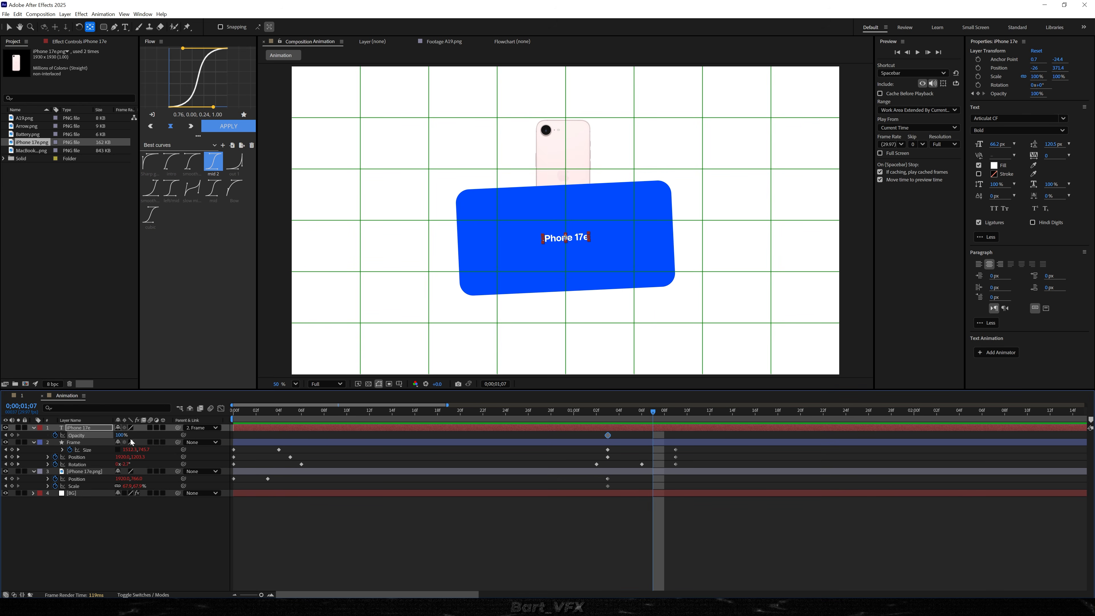
drag(120, 435, 74, 436)
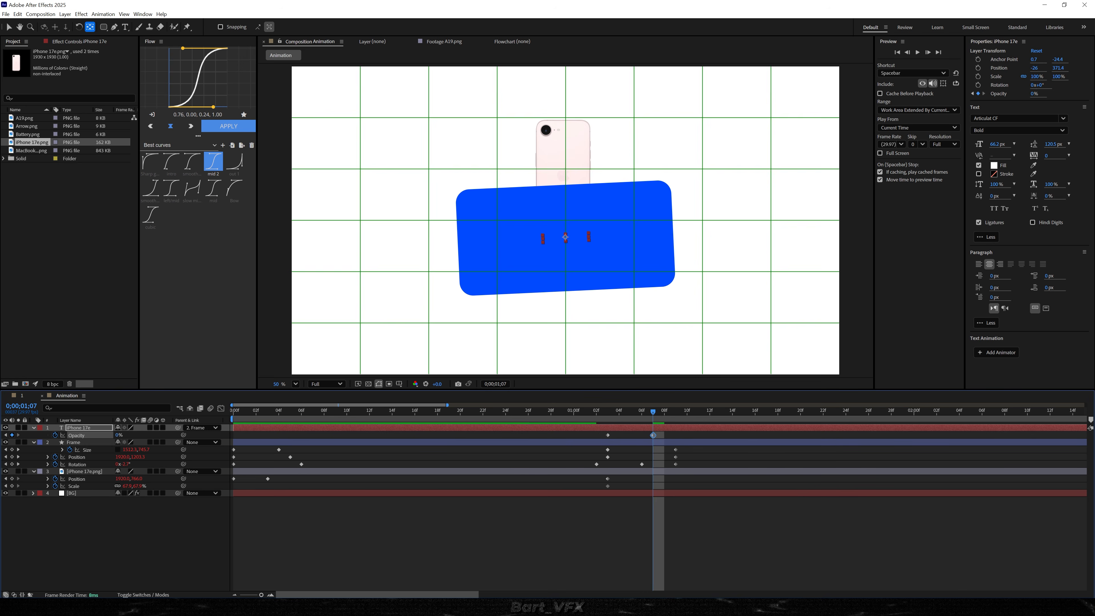
Step: Preview the text fade during the Frame's expansion and hide the proportional grid
click(414, 528)
click(451, 411)
key(space)
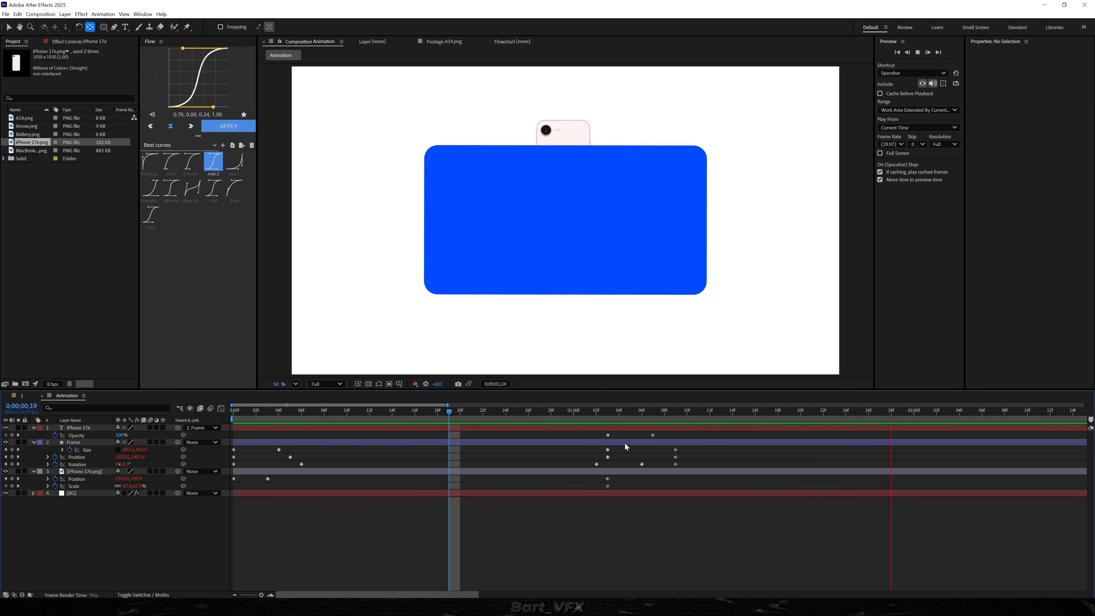
key(ctrl+apostrophe)
click(400, 383)
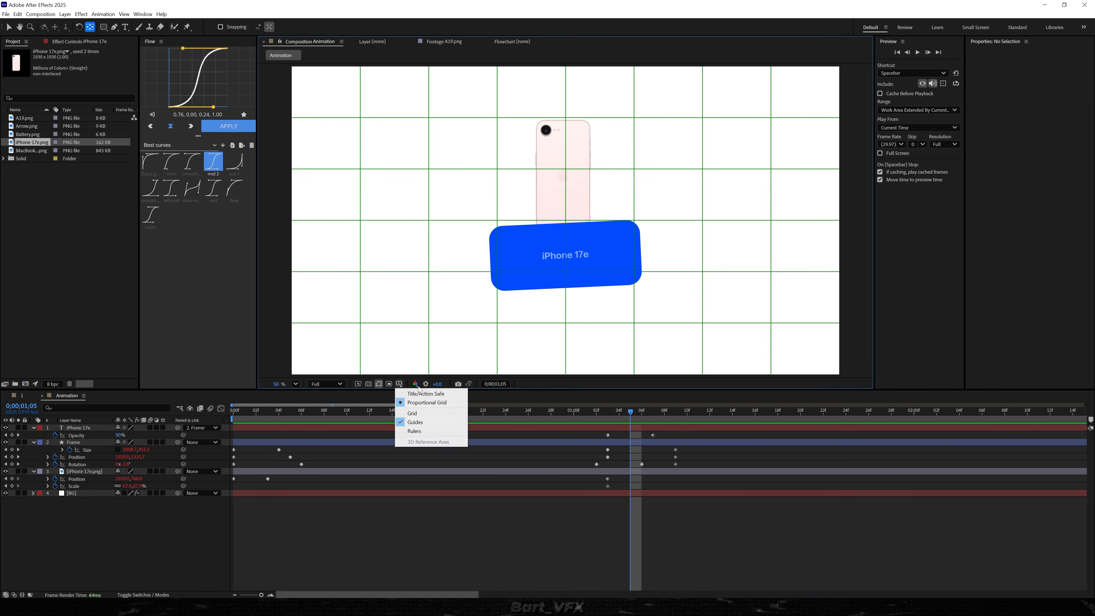
click(438, 404)
click(332, 529)
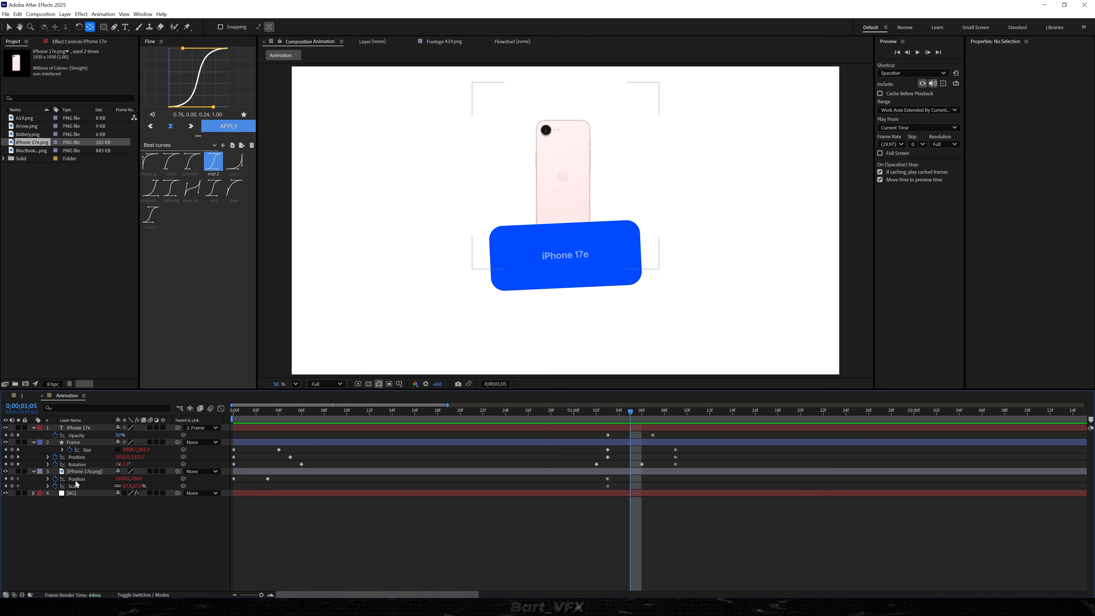
Step: Move the iPhone 17e.png layer to the top of the stack and add a Rotation keyframe to it at 0;00;01;03
drag(77, 473, 77, 425)
key(j)
click(600, 212)
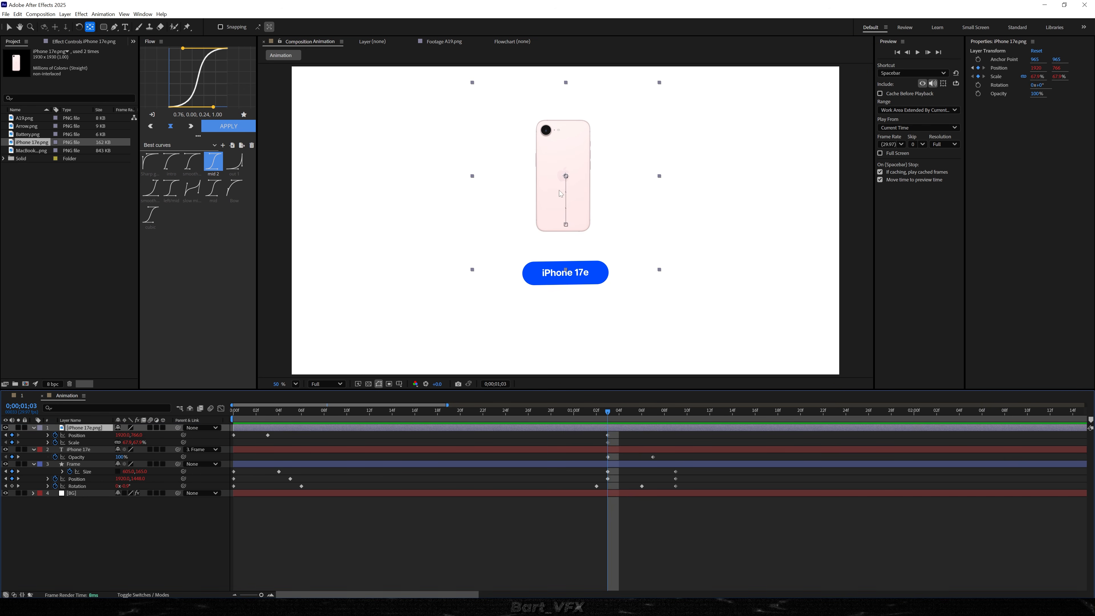
key(v)
key(shift+r)
click(56, 450)
Step: Copy the expression from the iPhone image's Scale property to its Rotation property
alt+click(55, 442)
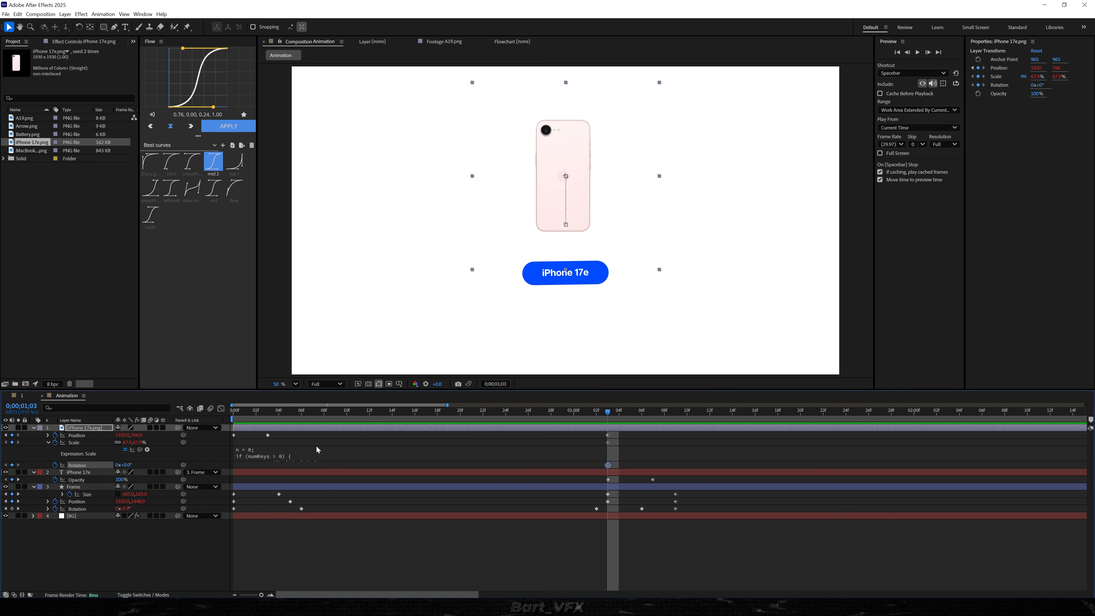
text(n = 0; if (numKeys > 0) {   n = nearestKey(time).index;   if (key(n).time > time) { n--; } } t = (n == 0) ? 0 : time - key(n).time; if (n > 0) {   v = velocityAtTime(key(n).time - thisComp.frameDuration / 10);   amp = 0.04; freq = 1.8; decay = 4;   value + v * amp * Math.sin(freq * t * 2 * Math.PI) / Math.exp(decay * t); } else { value; })
click(48, 442)
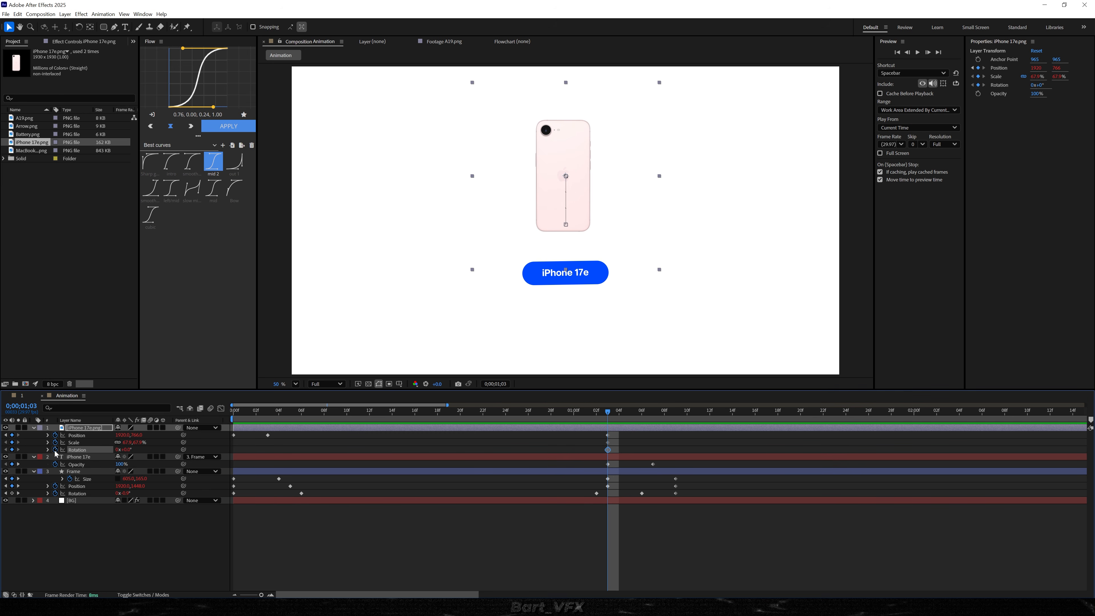
alt+click(55, 450)
key(ctrl+v)
click(379, 550)
Step: At 0;00;01;09, position the iPhone image at 1286, 1084, scale it to 74.9%, and enlarge the Frame to about 2087 × 1154
click(626, 415)
drag(627, 415, 670, 413)
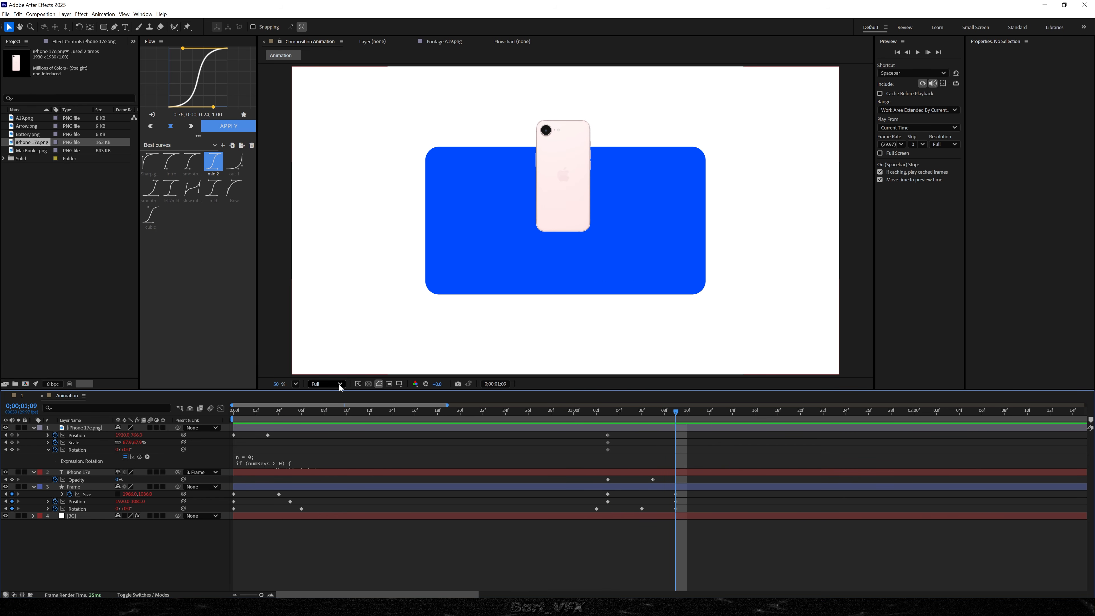
drag(563, 181, 495, 181)
drag(139, 437, 230, 436)
drag(128, 443, 80, 436)
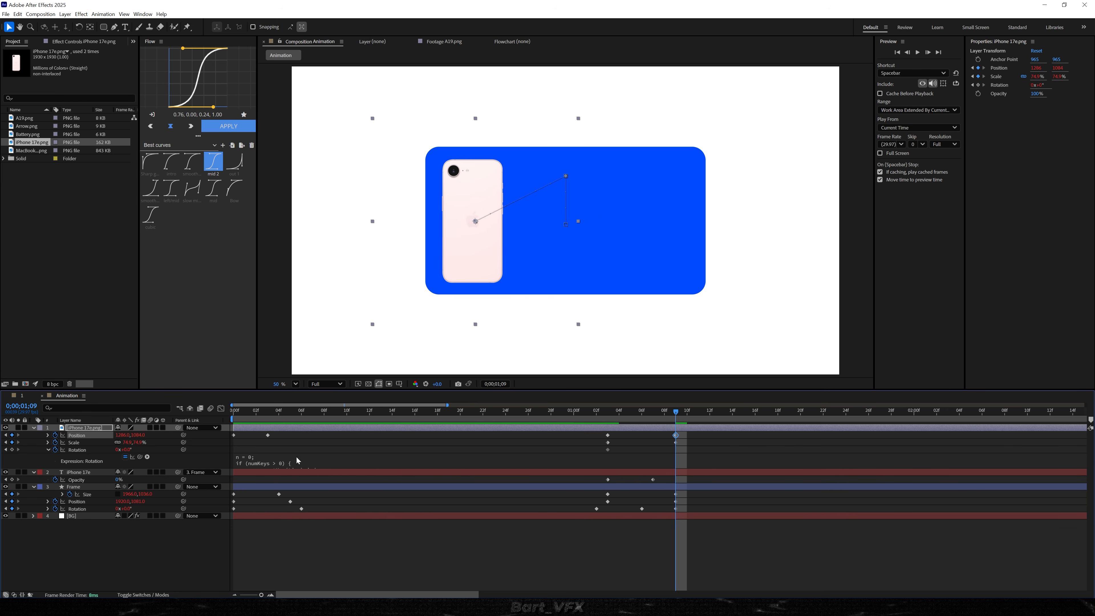
drag(129, 494, 176, 495)
Step: Tilt the iPhone image about 7° counterclockwise at 0;00;01;06, keyframe its Rotation at 0° at 0;00;01;09, and preview the motion
drag(566, 413, 642, 414)
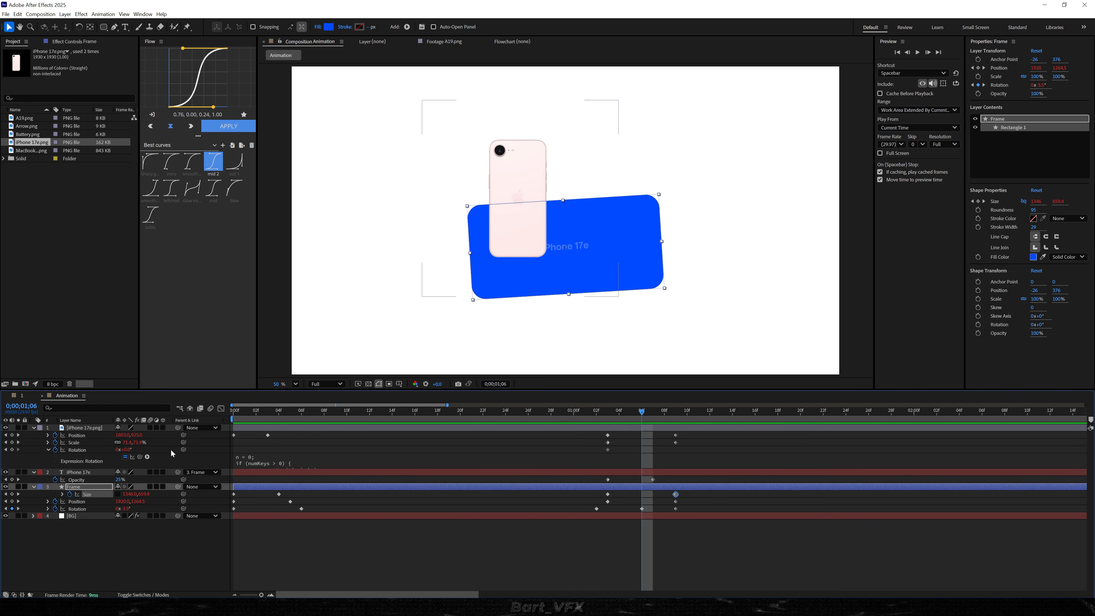
drag(125, 450, 96, 458)
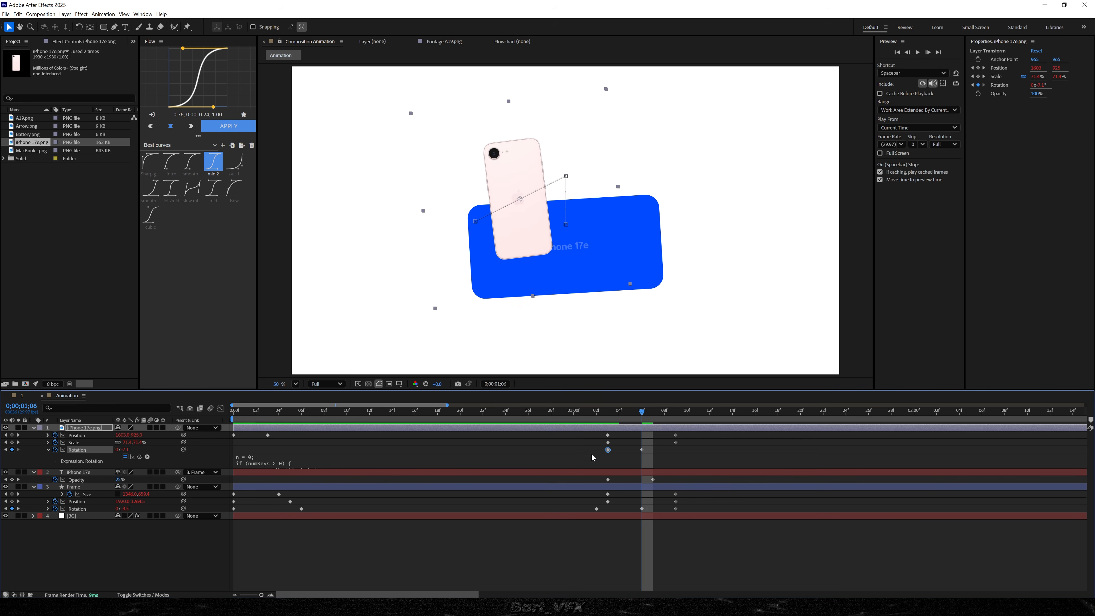
click(676, 413)
key(ctrl+v)
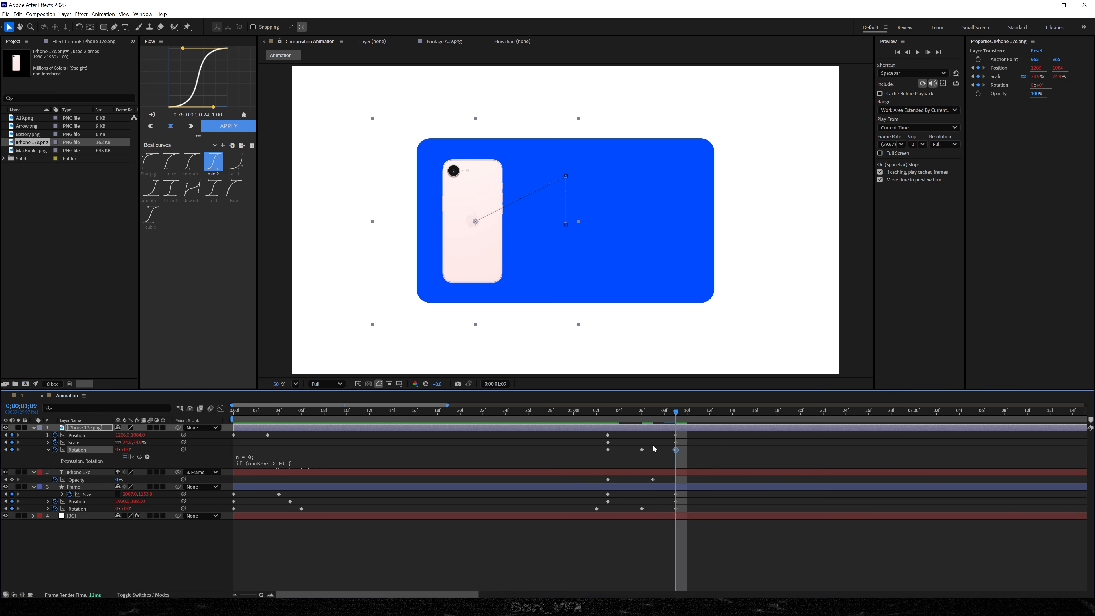
key(space)
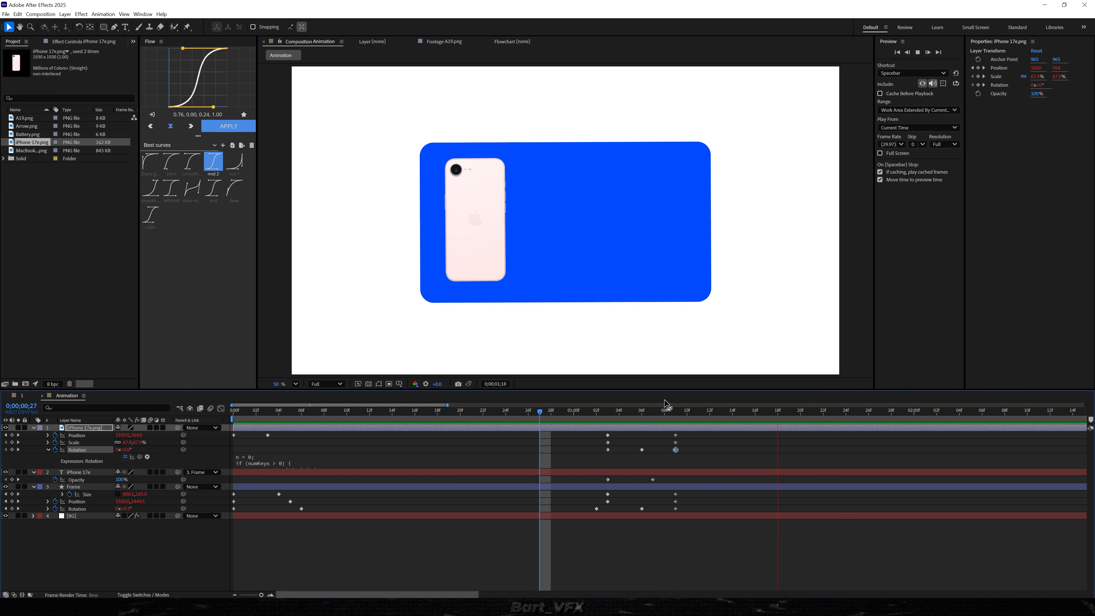
click(688, 423)
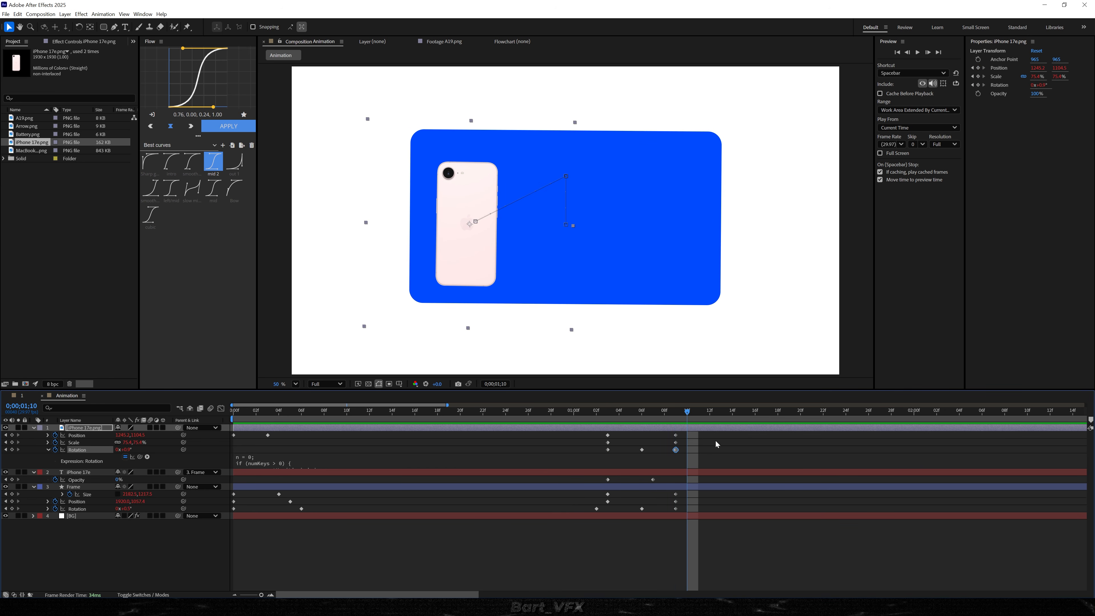
Step: Set the Frame rectangle's Roundness to 167
click(698, 489)
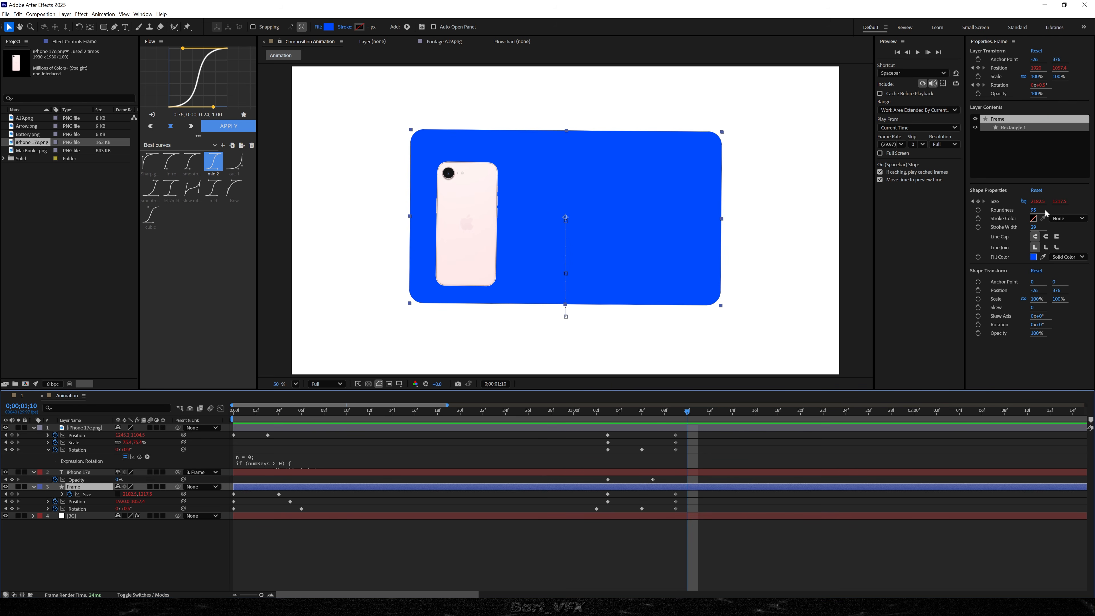
drag(1035, 211, 876, 412)
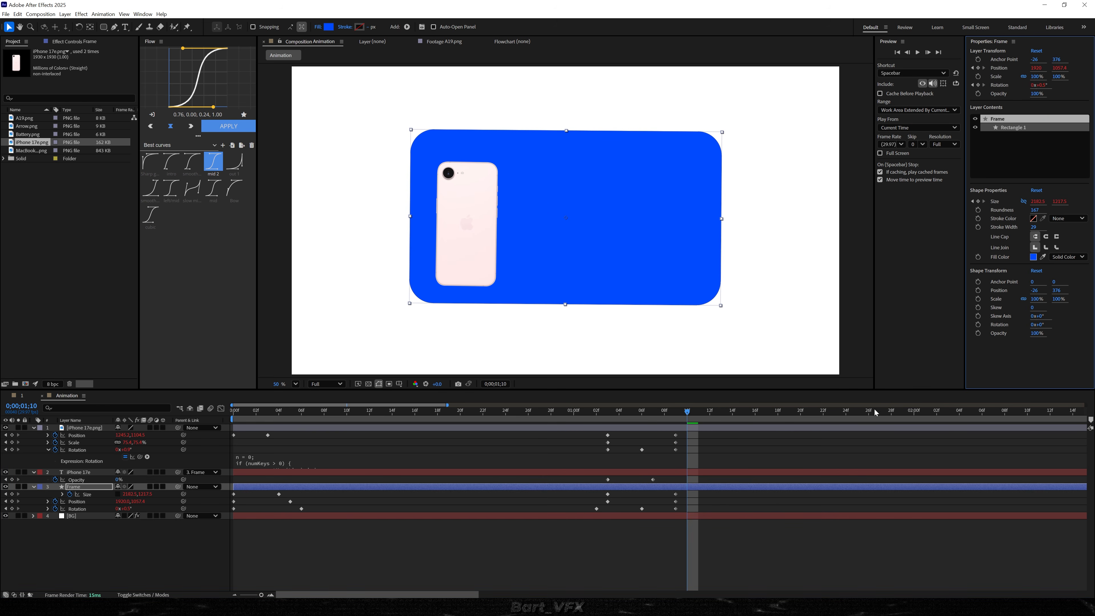
click(851, 545)
Step: Keyframe the Frame's fill color from the existing blue at 0;00;01;03 to ECE6EE at 0;00;01;09
drag(679, 432, 650, 421)
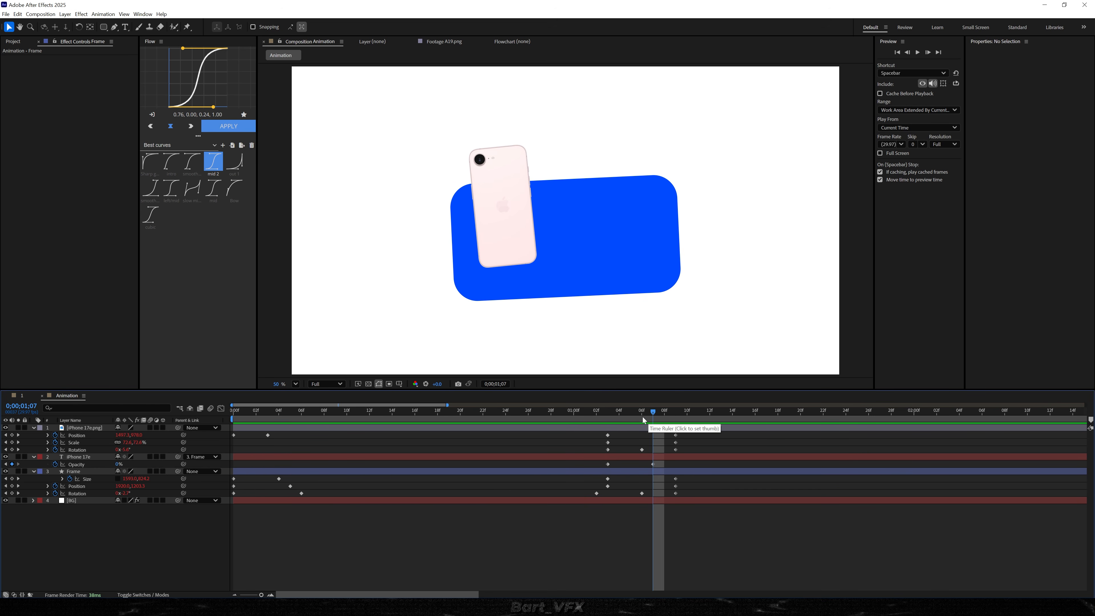
click(675, 472)
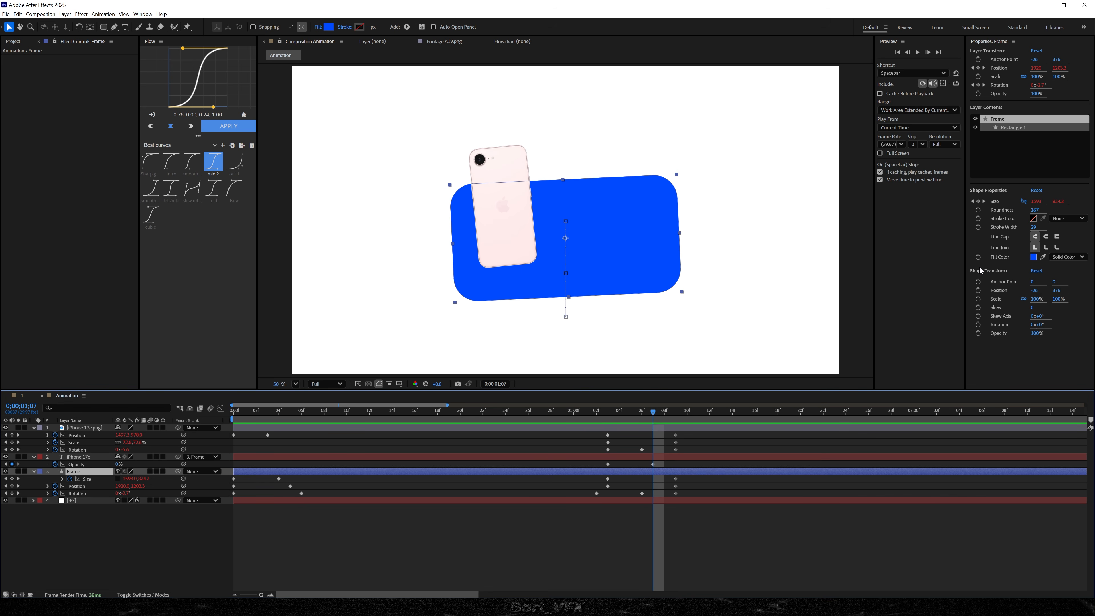
drag(651, 407, 607, 410)
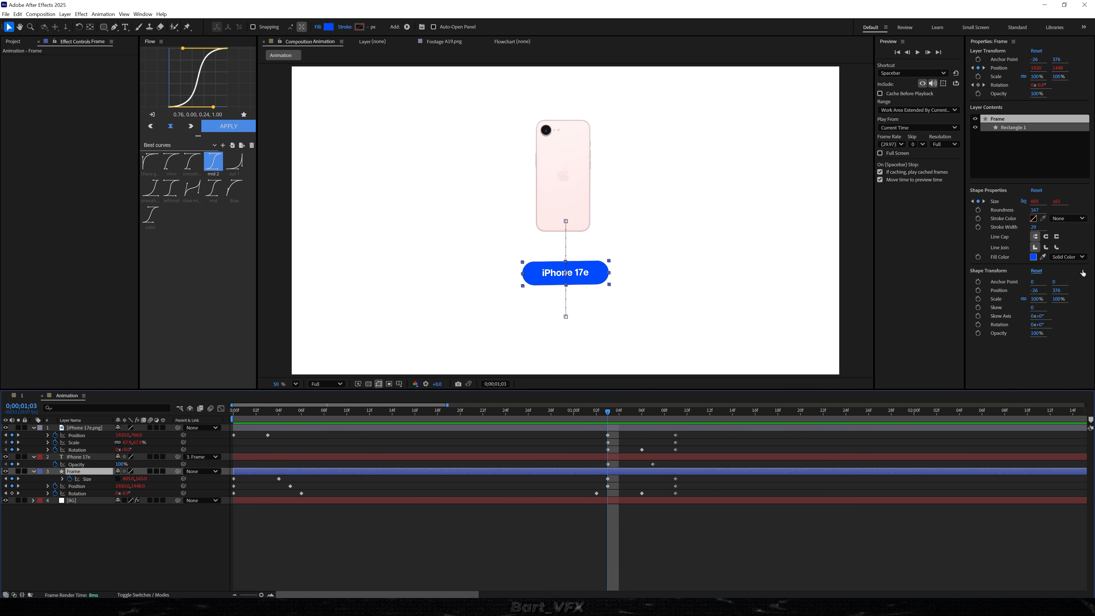
click(978, 258)
drag(673, 414, 675, 416)
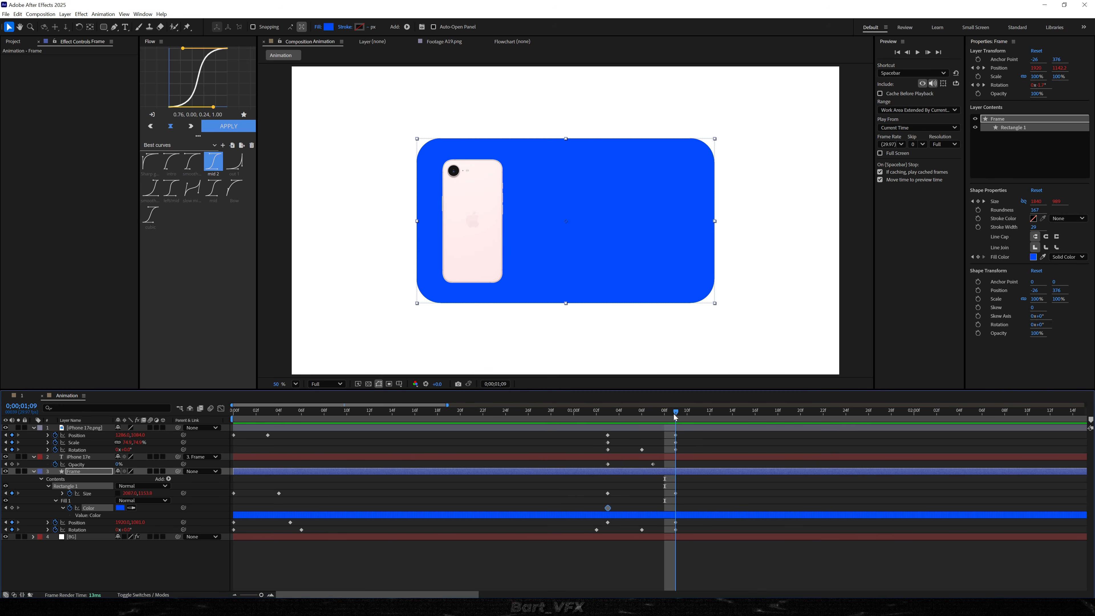
click(121, 509)
text(ECE6EE)
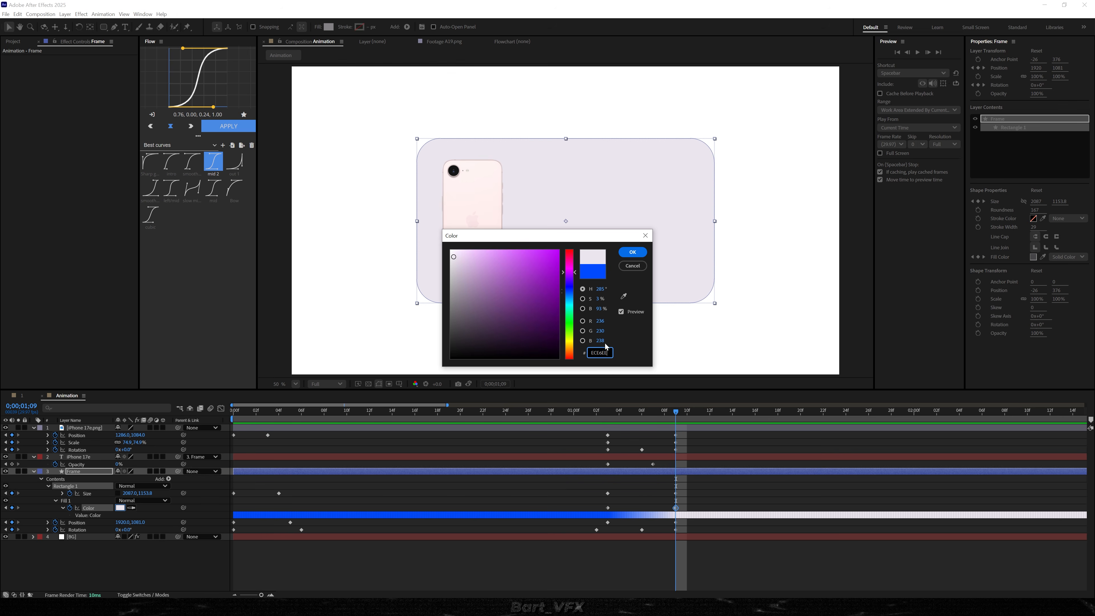
click(635, 250)
click(759, 550)
Step: Add A19.png, Arrow.png and Battery.png to the composition above the iPhone image, starting just before the three-second mark
drag(609, 412, 800, 390)
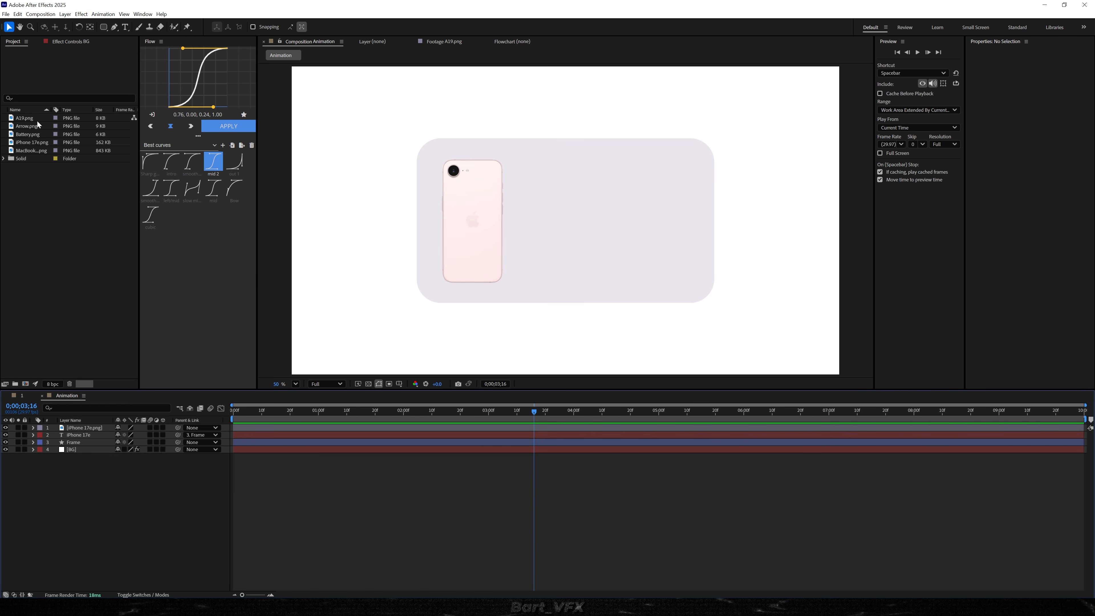
click(22, 121)
shift+click(33, 138)
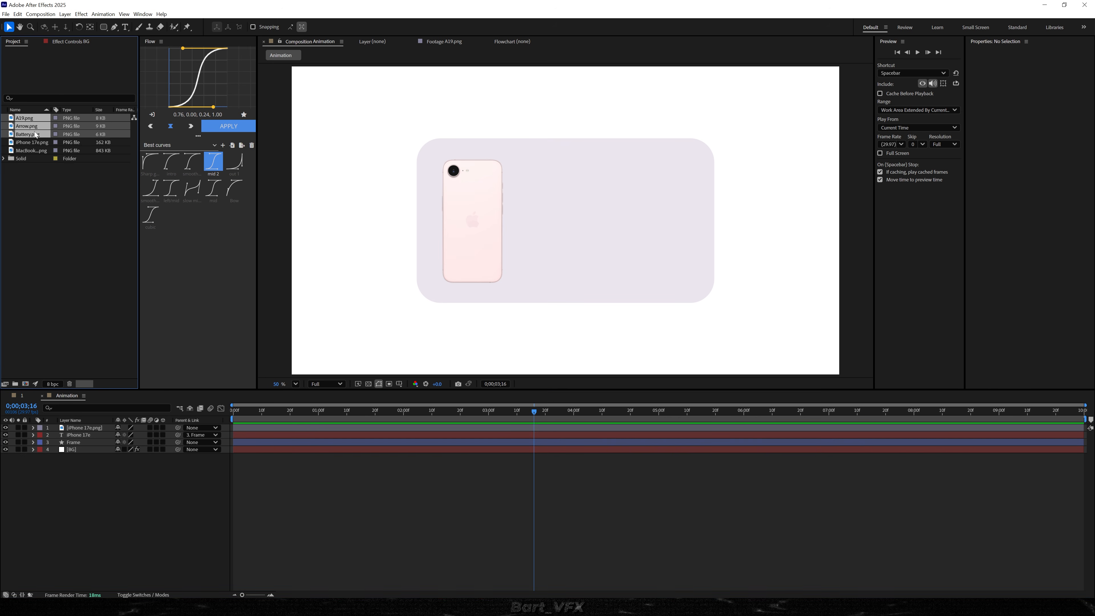
drag(196, 278, 510, 425)
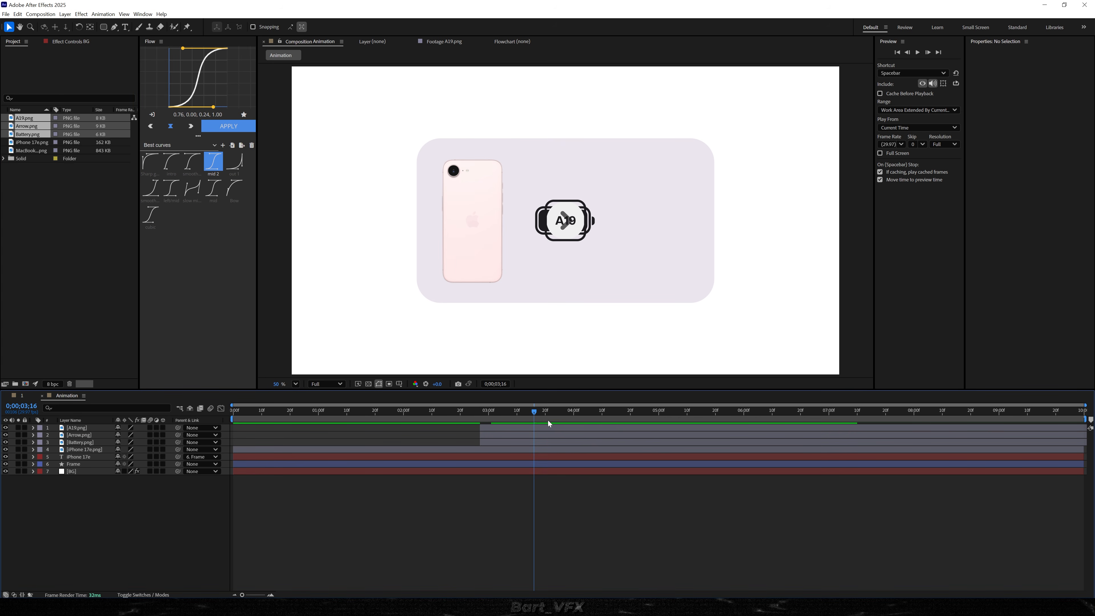
Step: Scale the A19, Arrow and Battery layers together down to 50.3%
drag(542, 420, 568, 415)
click(85, 442)
shift+click(76, 430)
key(s)
drag(128, 450, 2, 532)
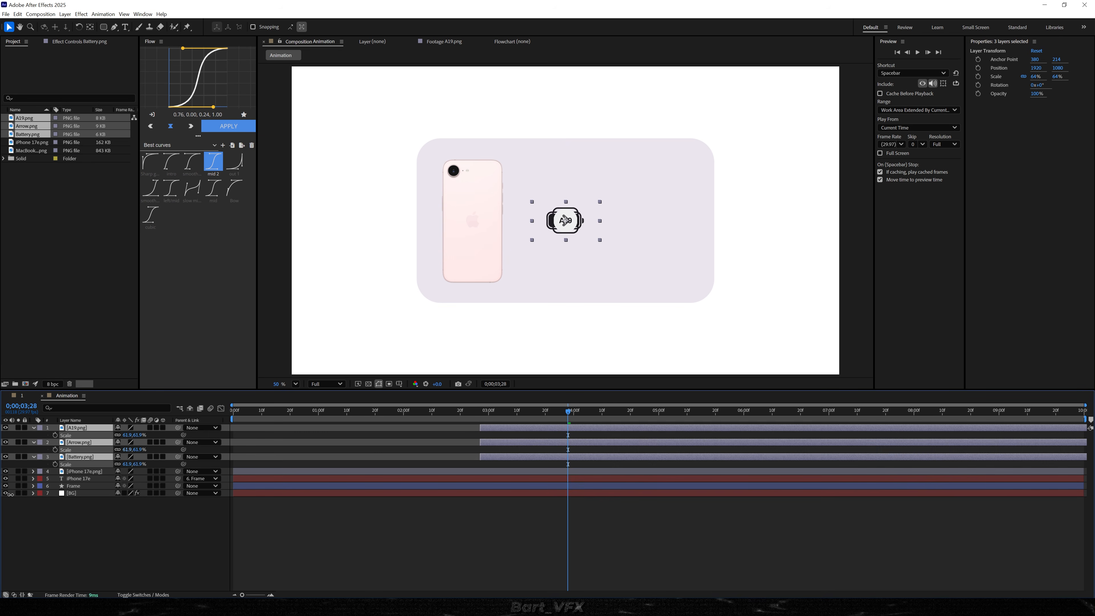
click(2, 532)
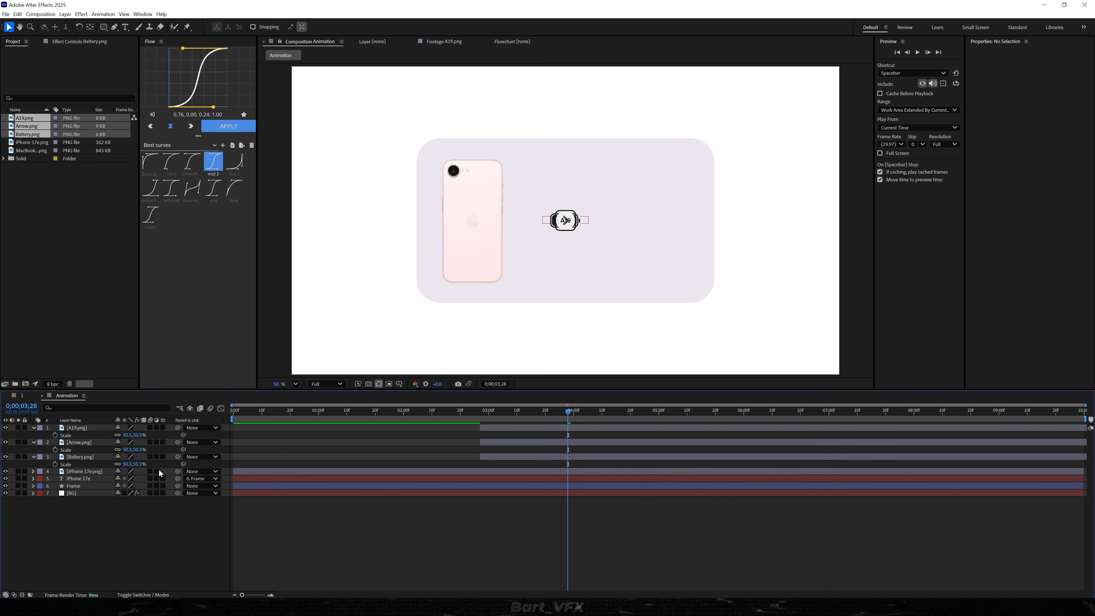
click(111, 459)
drag(128, 466, 630, 464)
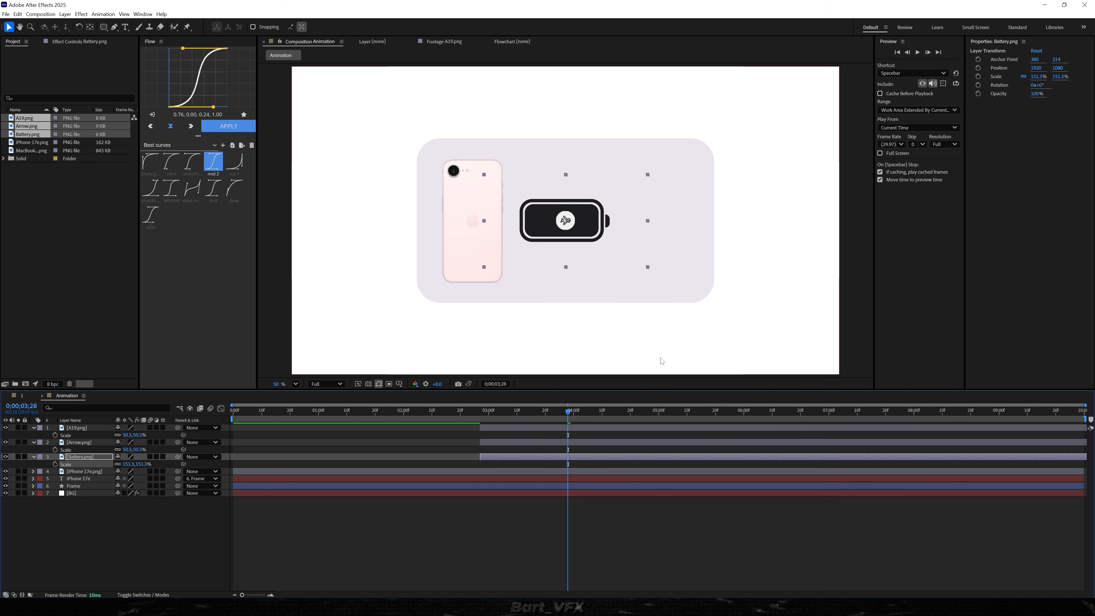
key(ctrl+z)
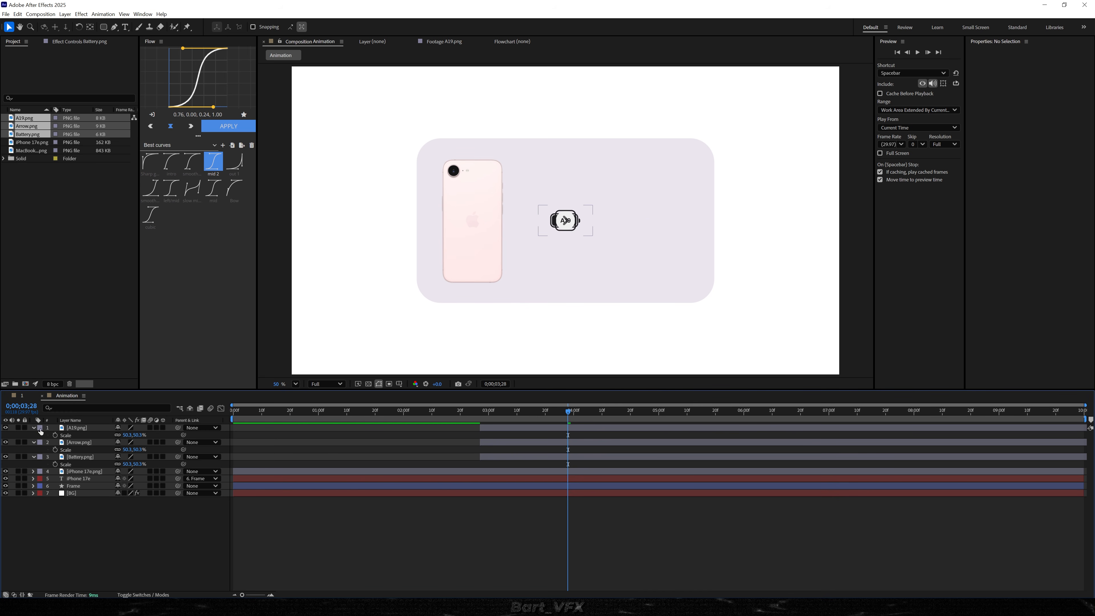
Step: Place the arrow icon near the panel's right edge at X 2844 and move its layer to the top of the stack
click(79, 442)
drag(581, 237, 713, 237)
mouse_move(80, 442)
mouse_down()
mouse_move(79, 419)
mouse_move(76, 430)
mouse_up()
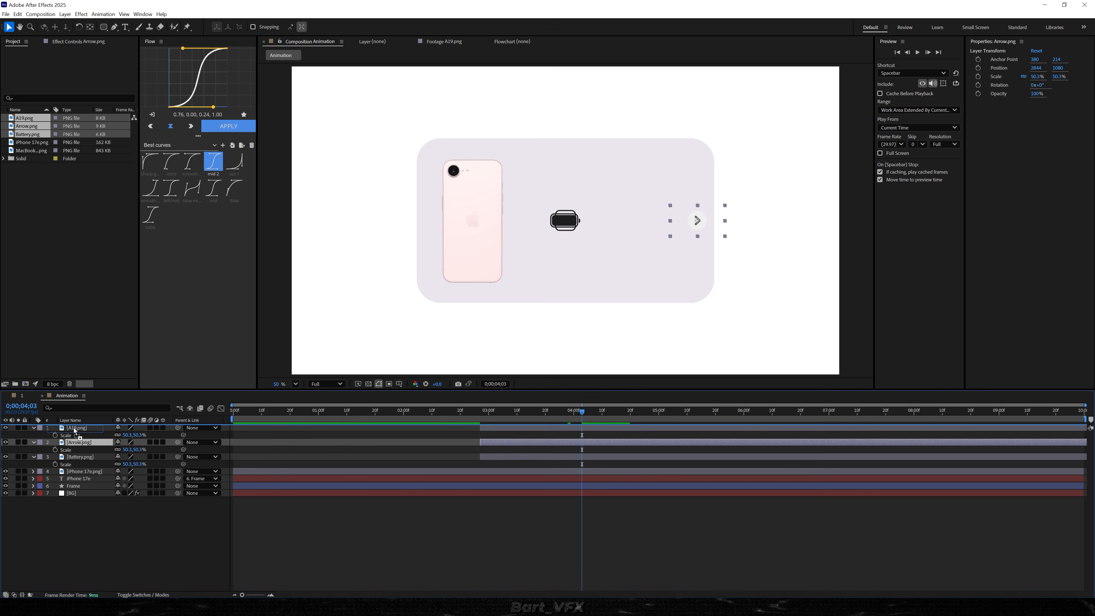
Step: Move the A19 and battery icons together to about X 2120, between the phone and the arrow
click(80, 443)
shift+click(81, 457)
drag(570, 226, 598, 227)
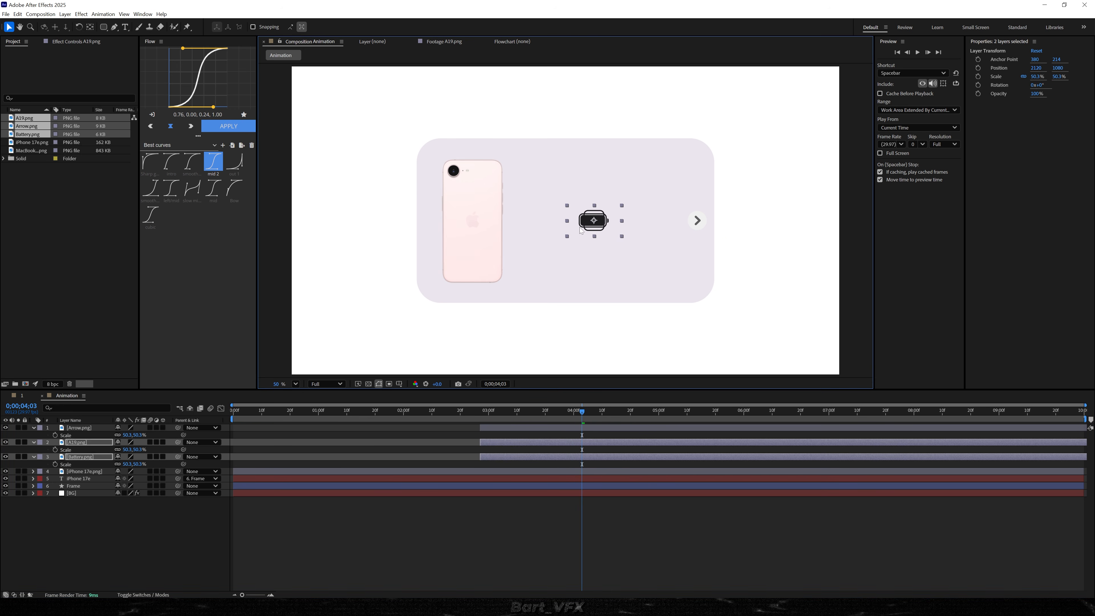
click(697, 221)
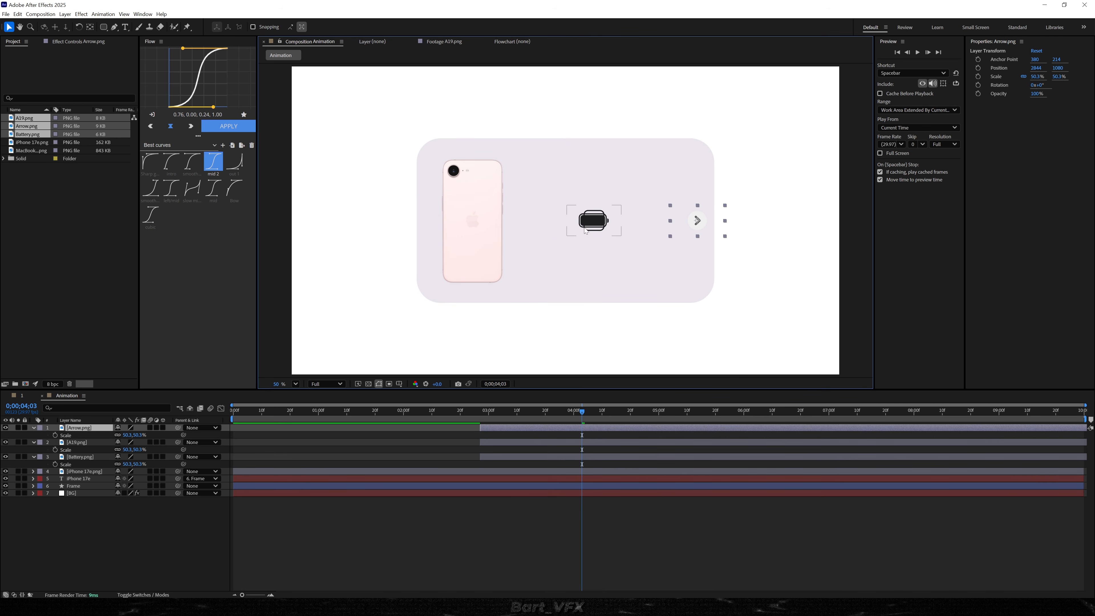
click(592, 221)
shift+click(605, 221)
drag(593, 230, 591, 230)
click(642, 517)
Step: Separate the two overlapping icons vertically so the battery sits directly below the A19 icon
click(596, 225)
drag(596, 225, 473, 239)
scroll(599, 266, up, 5)
shift+click(464, 166)
drag(464, 166, 452, 230)
click(478, 520)
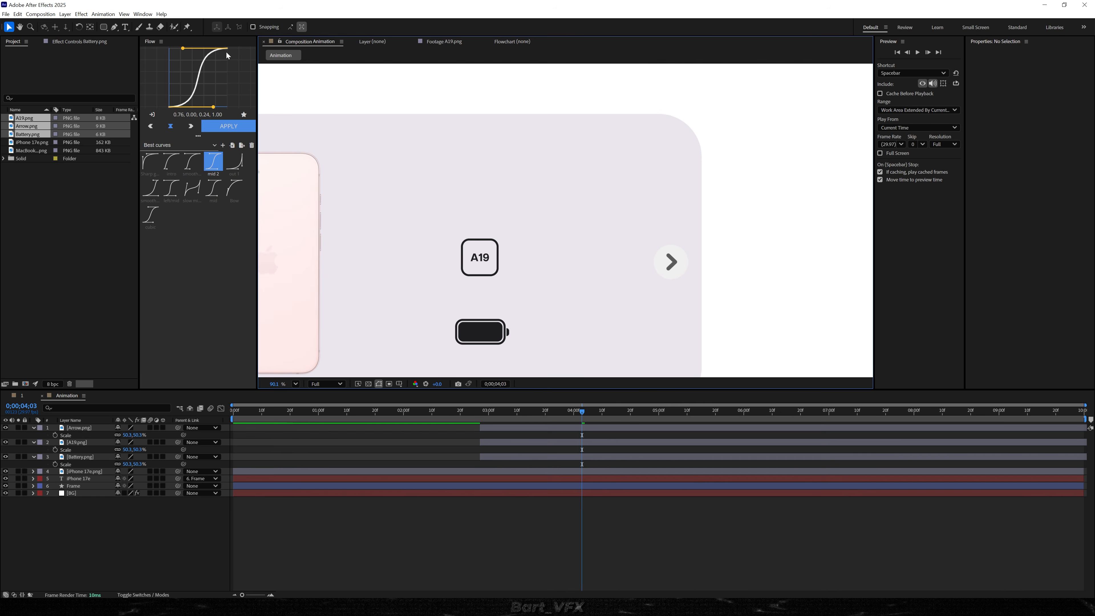
Step: Add the text 6.1" centered above the A19 icon and move its layer directly below Arrow.png
click(126, 27)
click(460, 158)
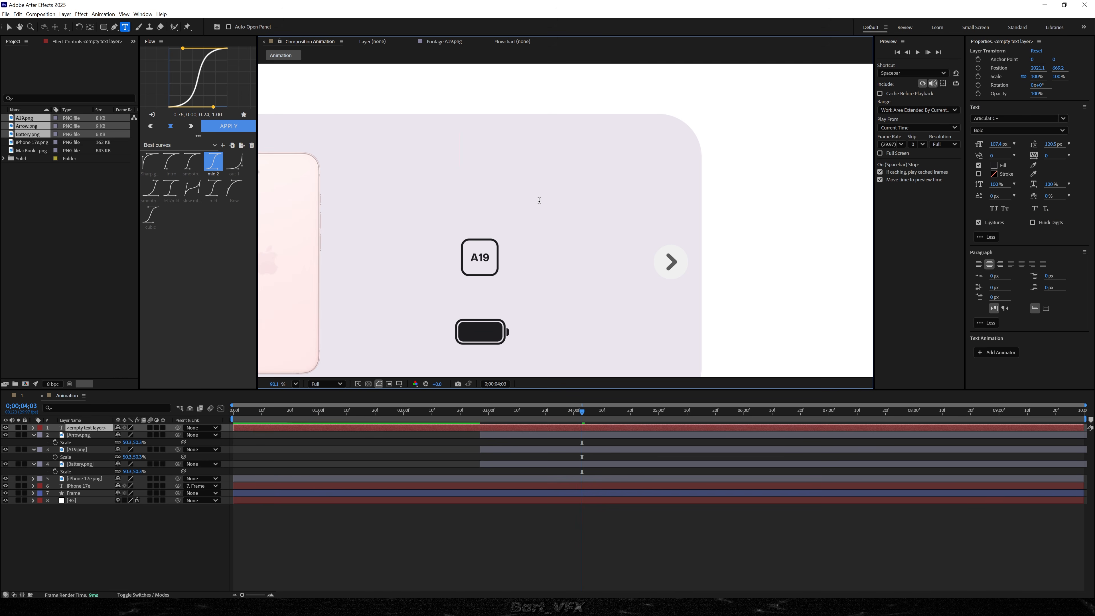
text(6)
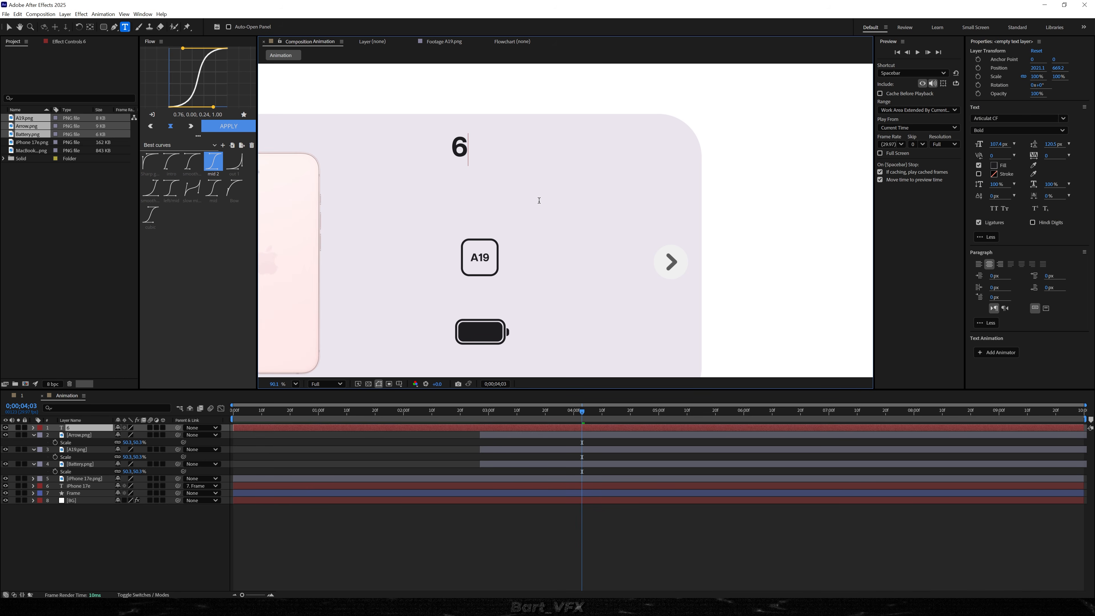
text(.1)
text(")
click(121, 543)
key(v)
drag(467, 148, 484, 186)
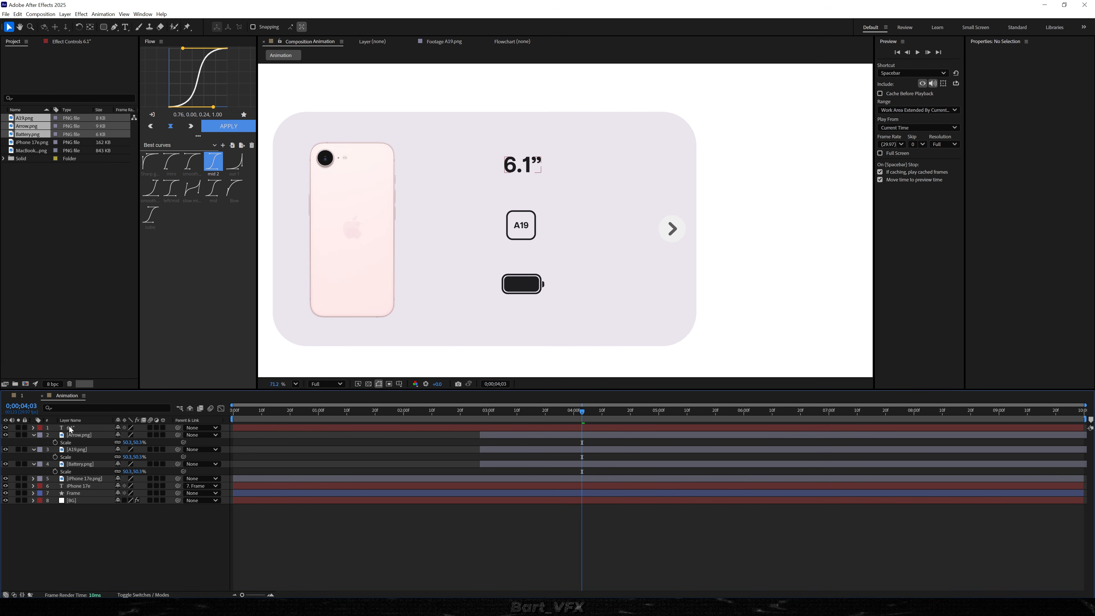
drag(76, 428, 76, 448)
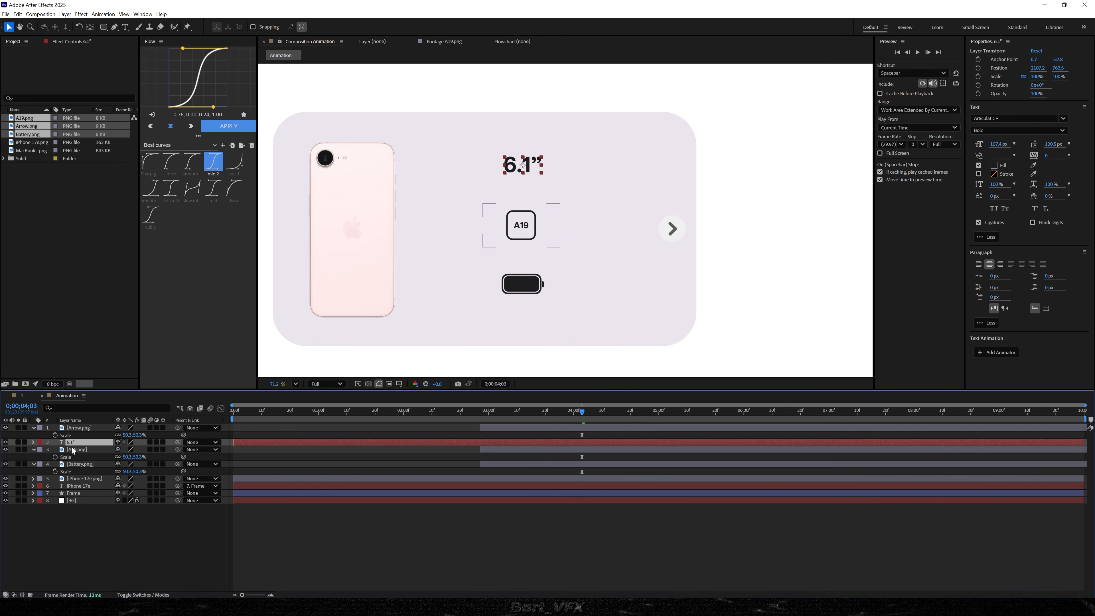
Step: Scale down the 6.1", A19 and battery layers together, with the text at 91.4% and the two icons at 43.8%
shift+click(85, 467)
key(s)
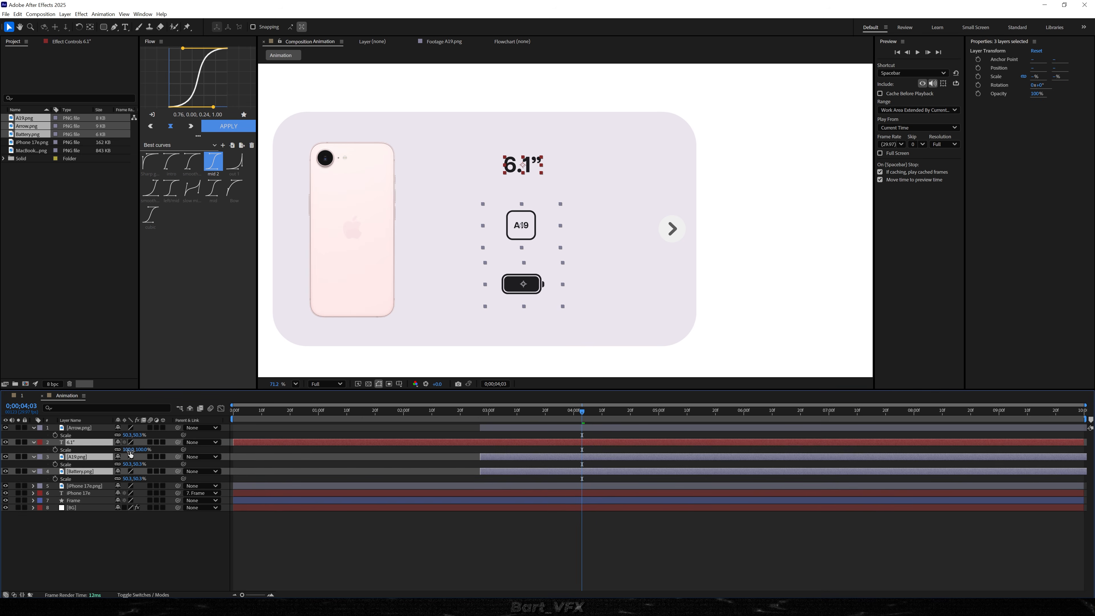
drag(130, 449, 105, 457)
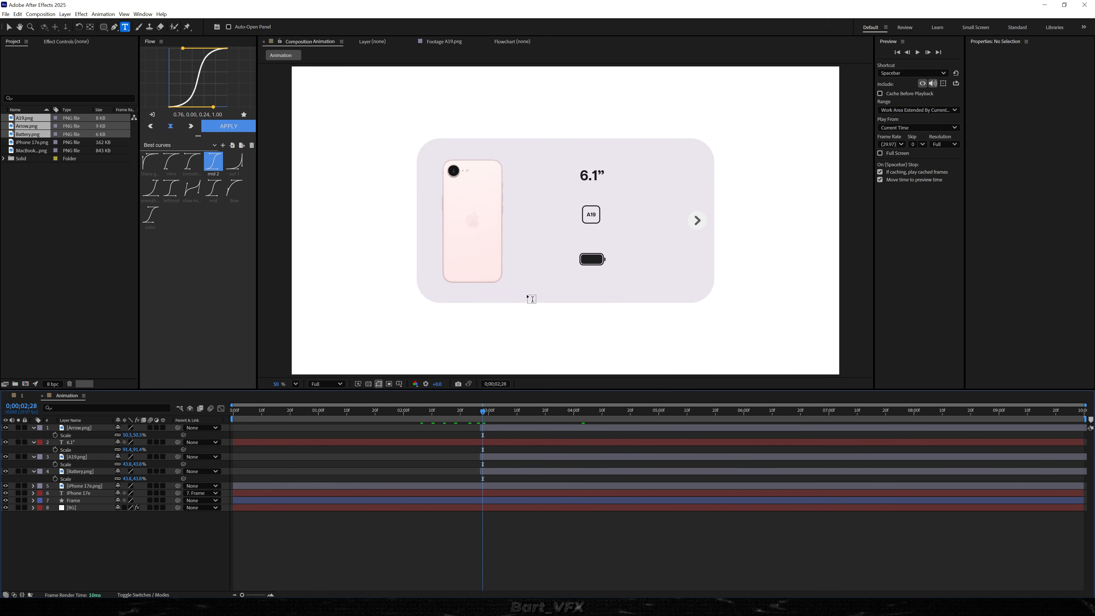
Step: Add a "Super Retina XDR display" caption in the panel and place it between the 6.1" text and the A19 icon
click(582, 187)
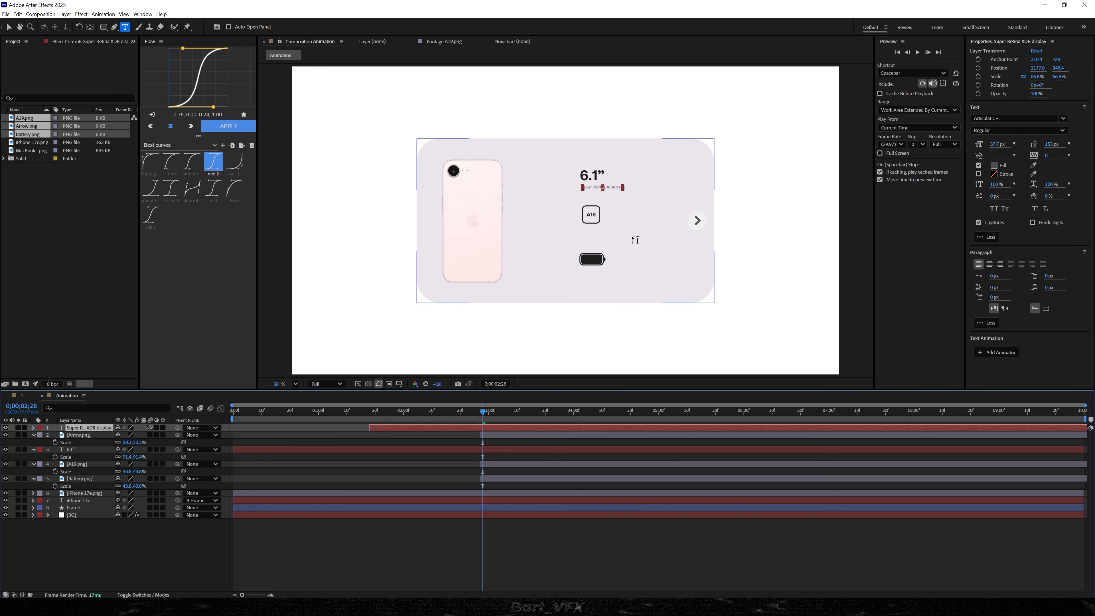
scroll(615, 206, up, 6)
key(v)
drag(595, 156, 580, 164)
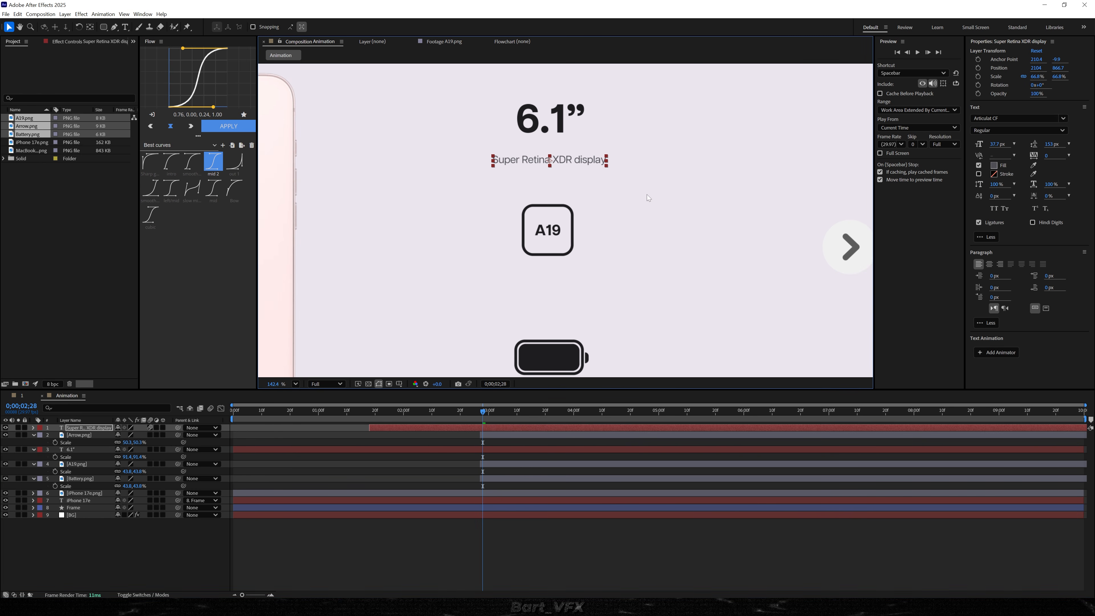
Step: Format the Super Retina XDR display caption as Regular at about 38.9 px with centered alignment, keeping its dark grey fill
double_click(583, 160)
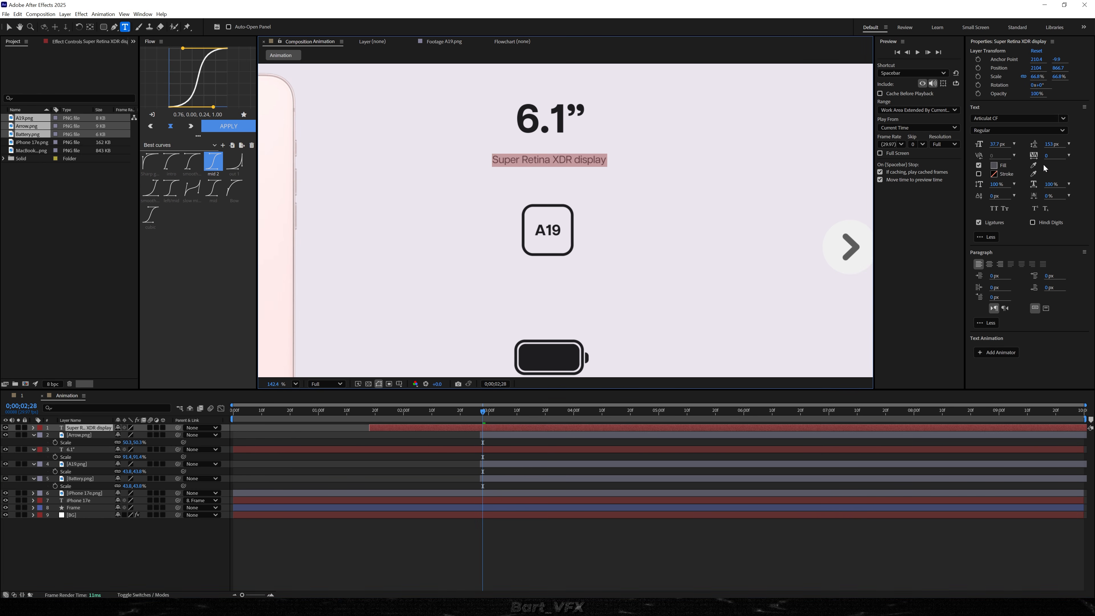
click(994, 168)
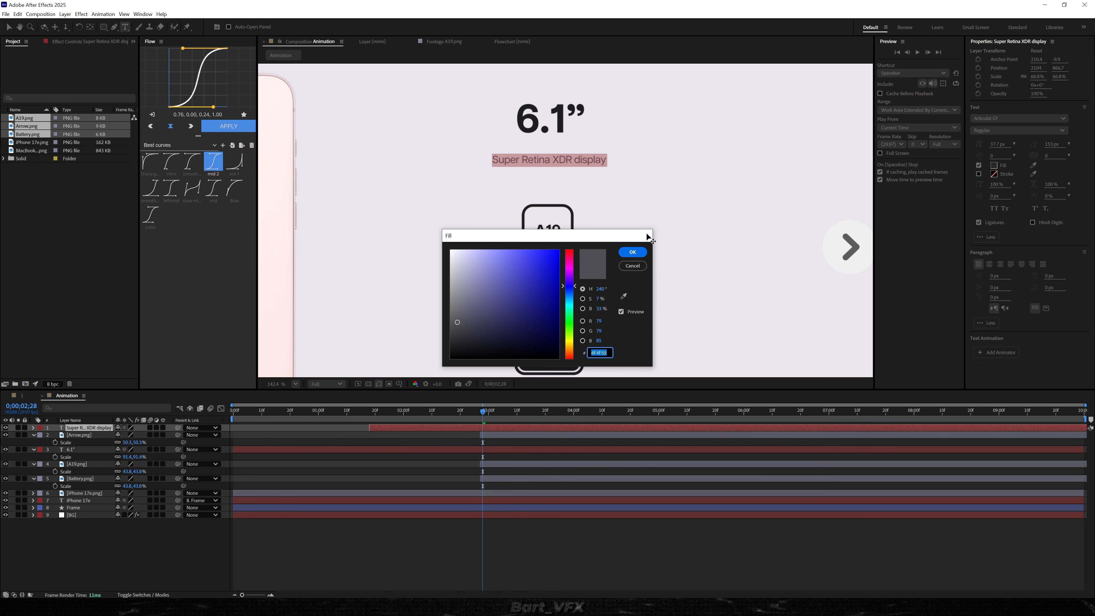
click(632, 253)
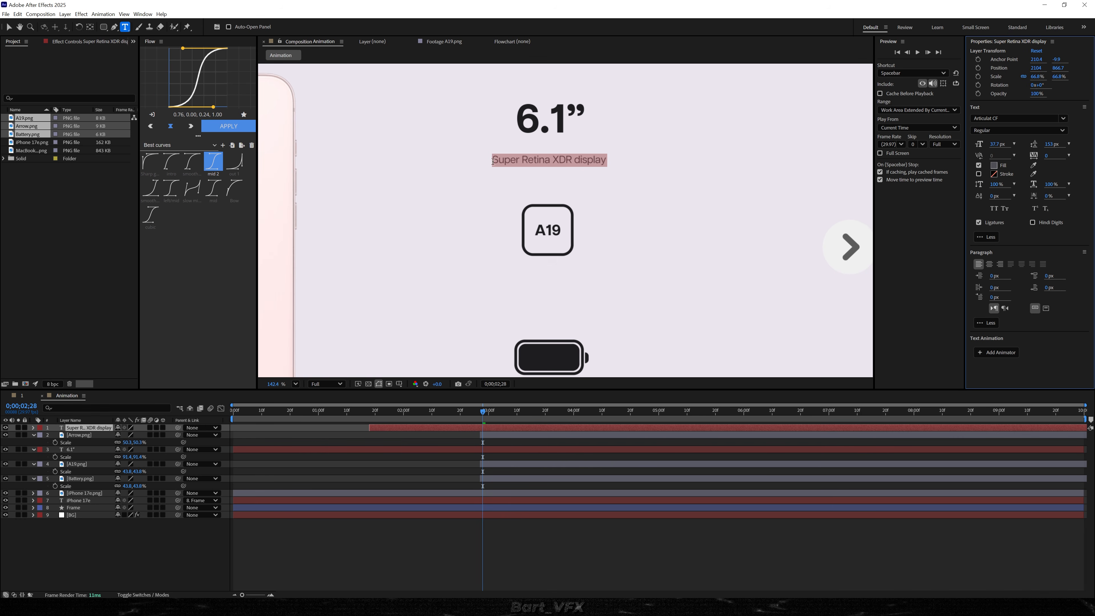
click(1007, 129)
click(1004, 215)
drag(996, 145, 1003, 146)
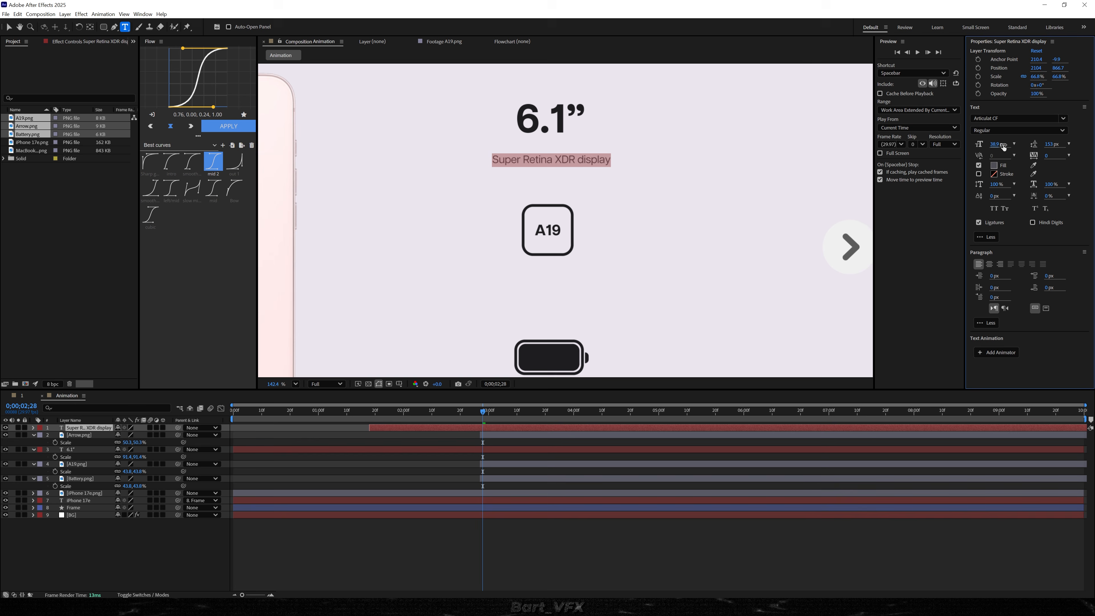
click(989, 264)
Step: Center the caption's anchor point, place it directly beneath 6.1", and put a duplicate below the A19 icon
key(v)
drag(513, 165, 582, 275)
key(ctrl+alt+Home)
key(ctrl+d)
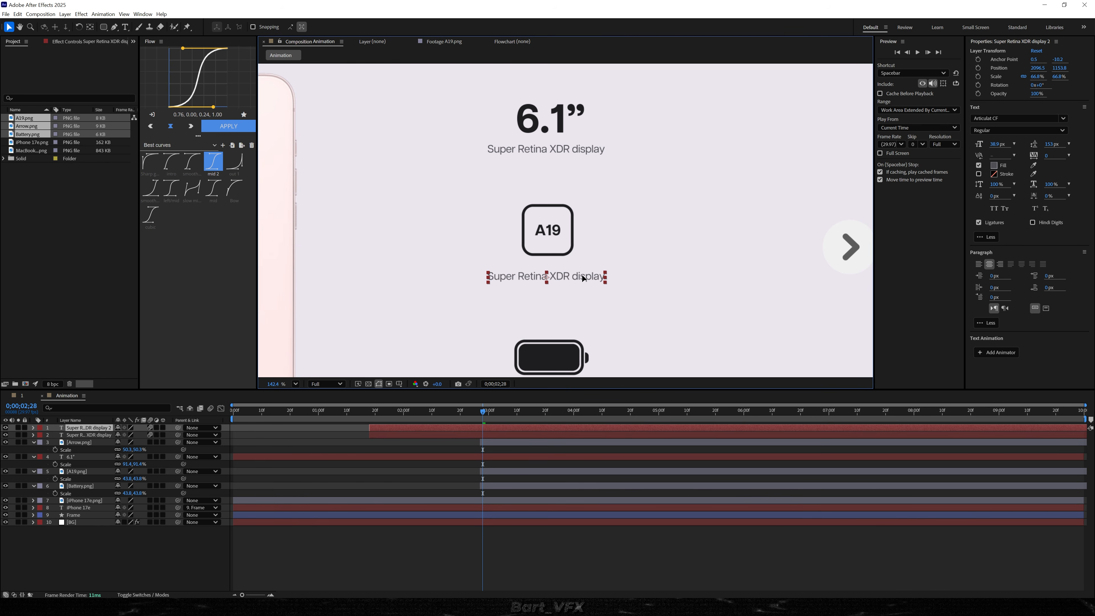
Step: Change the duplicate caption to "4-core GPU with Neural Accelerators" and center it beneath the A19 icon
double_click(549, 282)
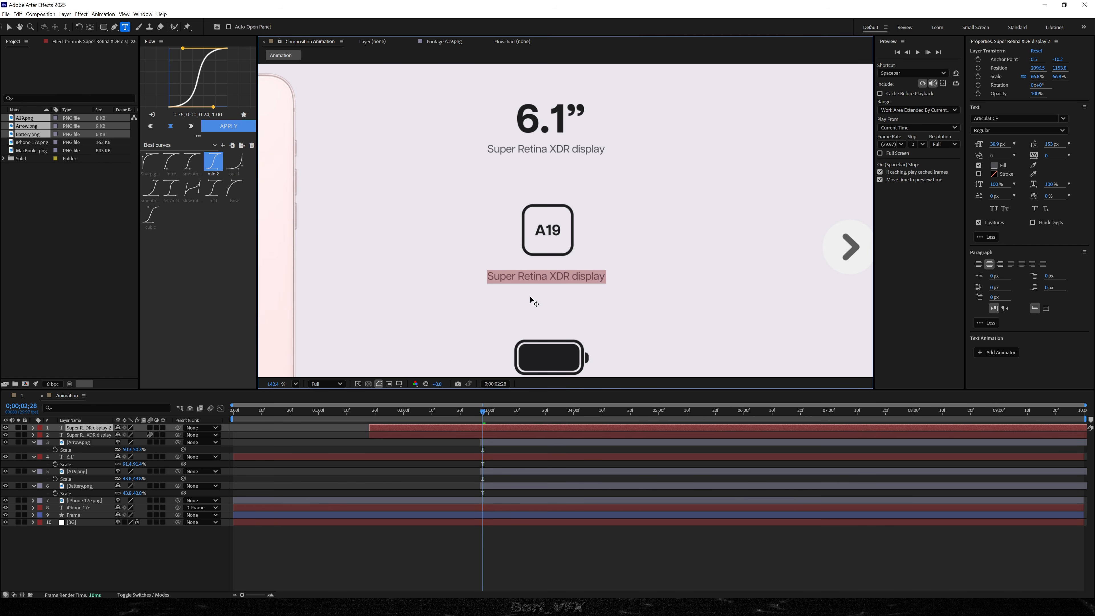
text(4-core GPU with Neural Accelerators)
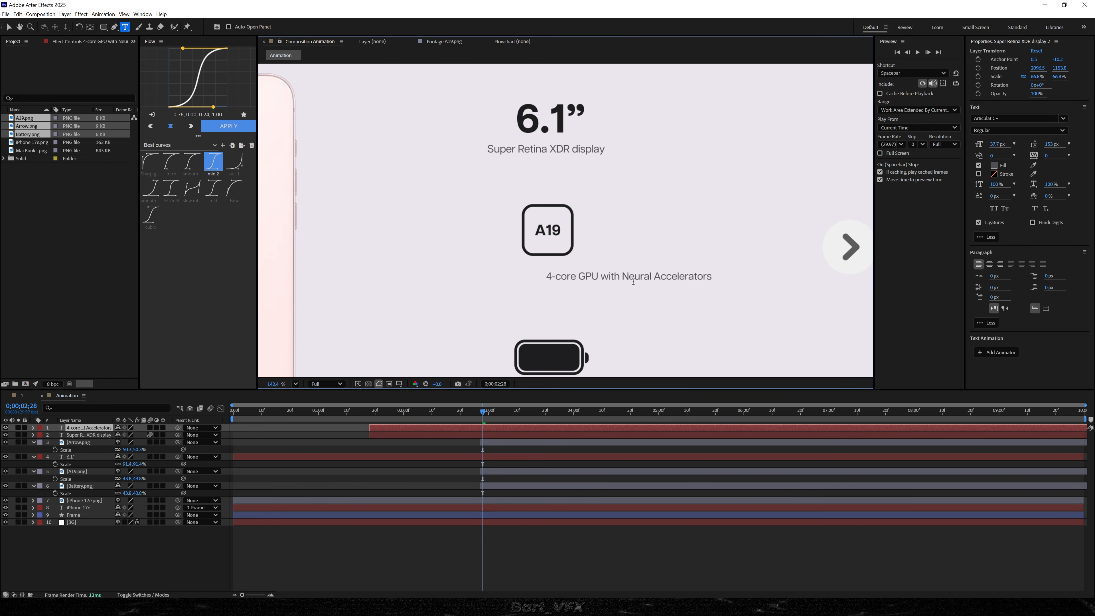
click(989, 265)
click(567, 542)
key(v)
click(564, 271)
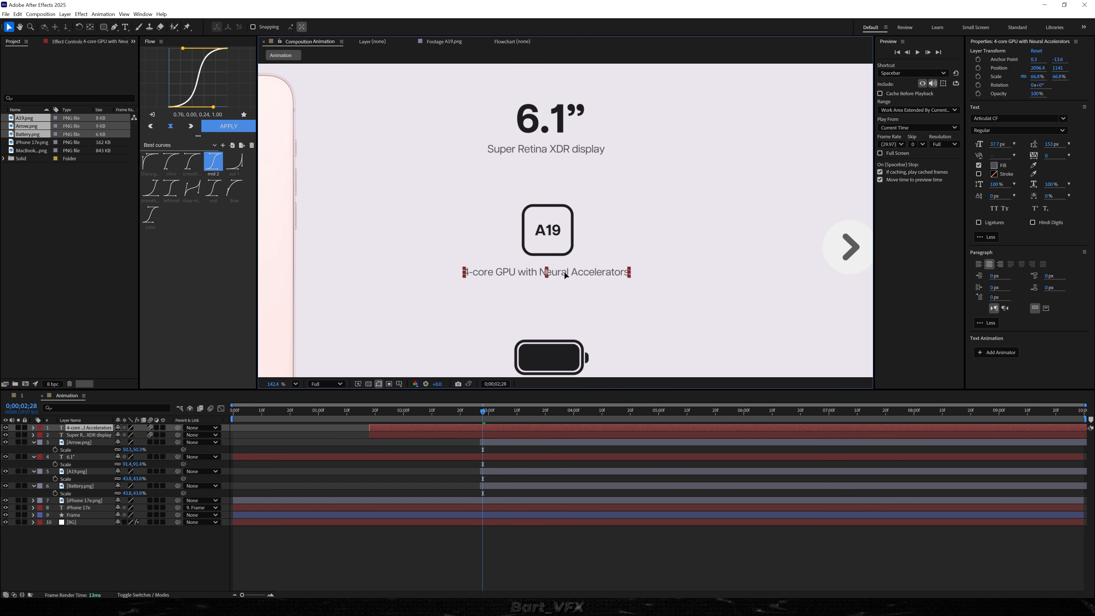
Step: Duplicate the GPU caption, change the copy to "Up to 26 hours video playback", and center it beneath the battery icon
drag(566, 282, 547, 298)
key(ctrl+d)
double_click(81, 427)
text(Up to 26 hours video playback)
click(556, 544)
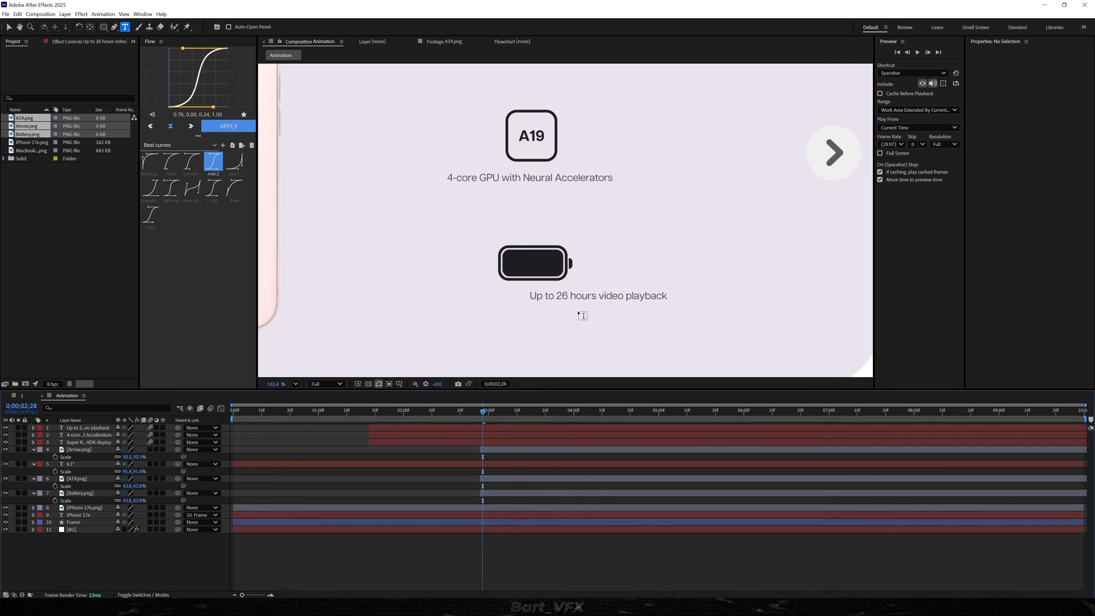
key(v)
drag(572, 295, 506, 293)
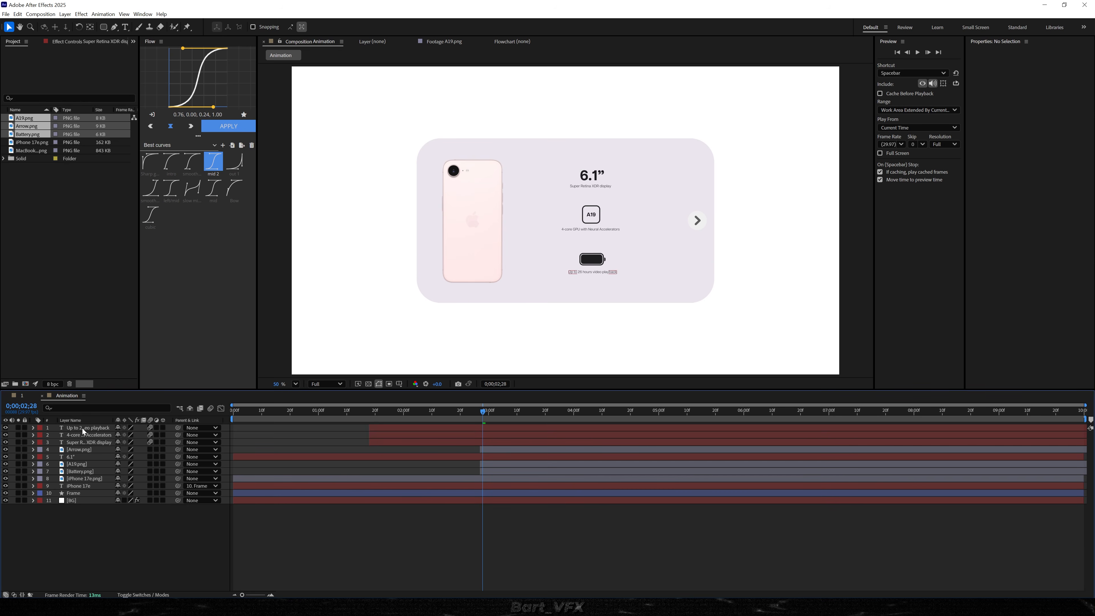
Step: Scale the three caption layers up together to 76.9%
click(84, 429)
shift+click(151, 443)
key(s)
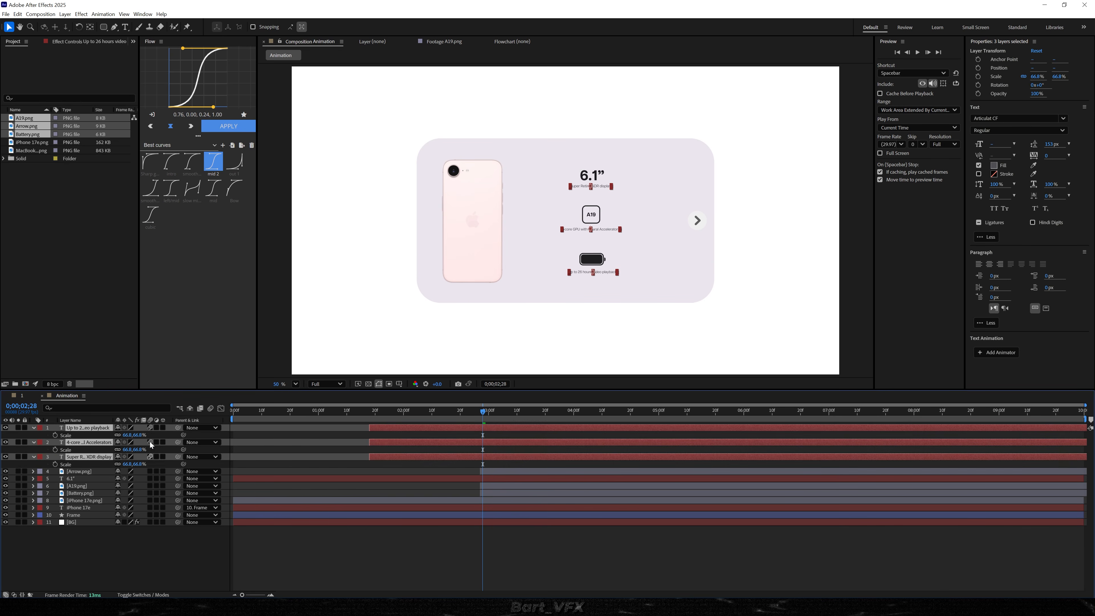
drag(125, 449, 143, 448)
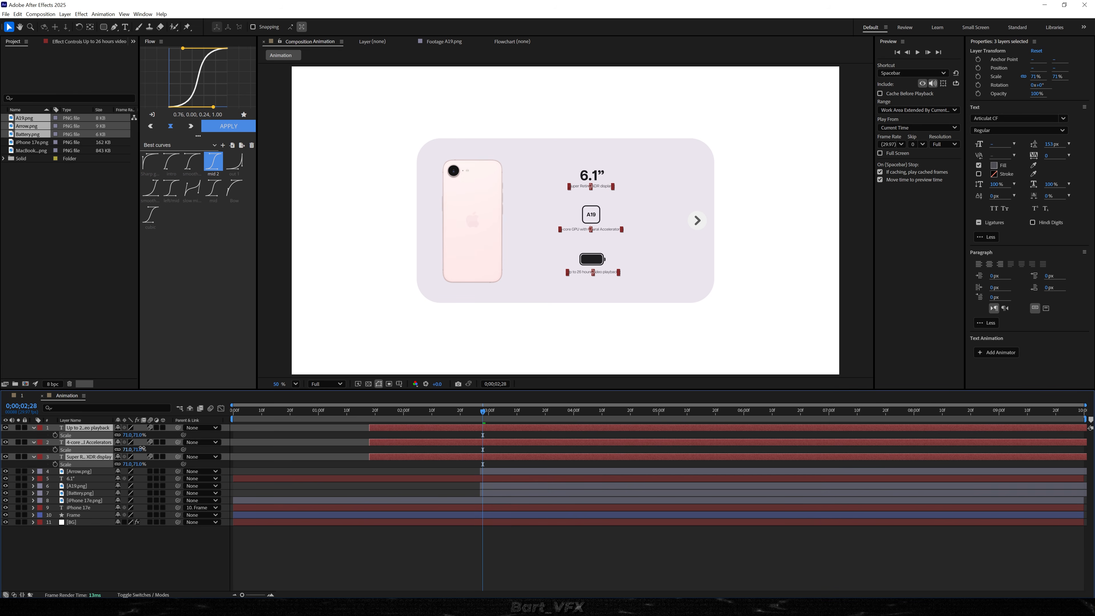
click(160, 444)
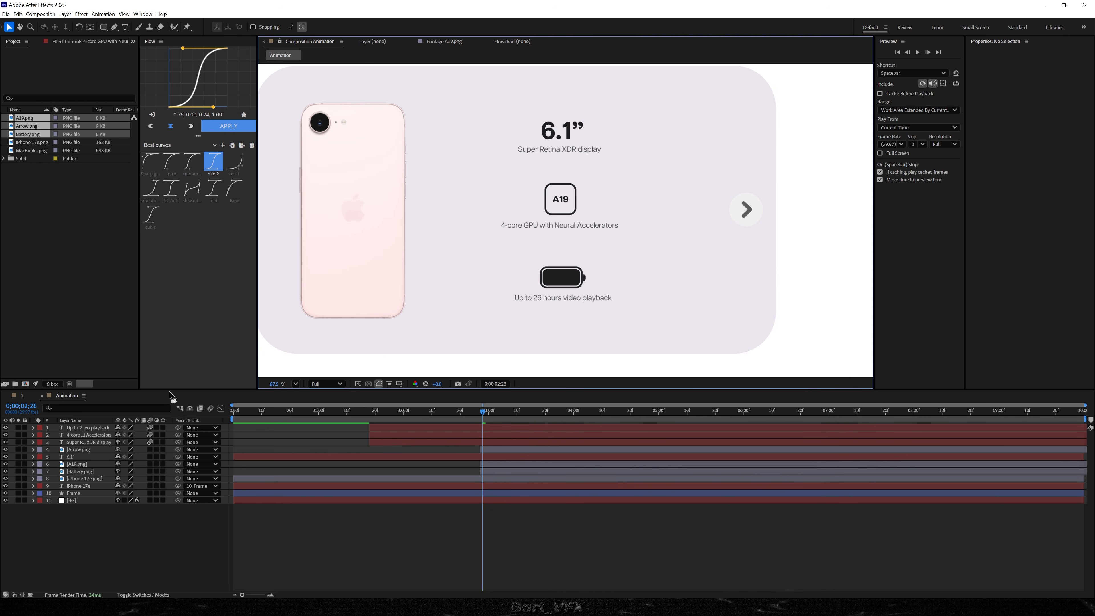
Step: Reorder the layers so each caption sits directly above its matching 6.1", A19 or battery layer, with Arrow.png at the top
mouse_move(81, 457)
mouse_down()
mouse_move(78, 479)
mouse_move(95, 451)
mouse_move(91, 473)
mouse_move(73, 476)
mouse_up()
click(95, 445)
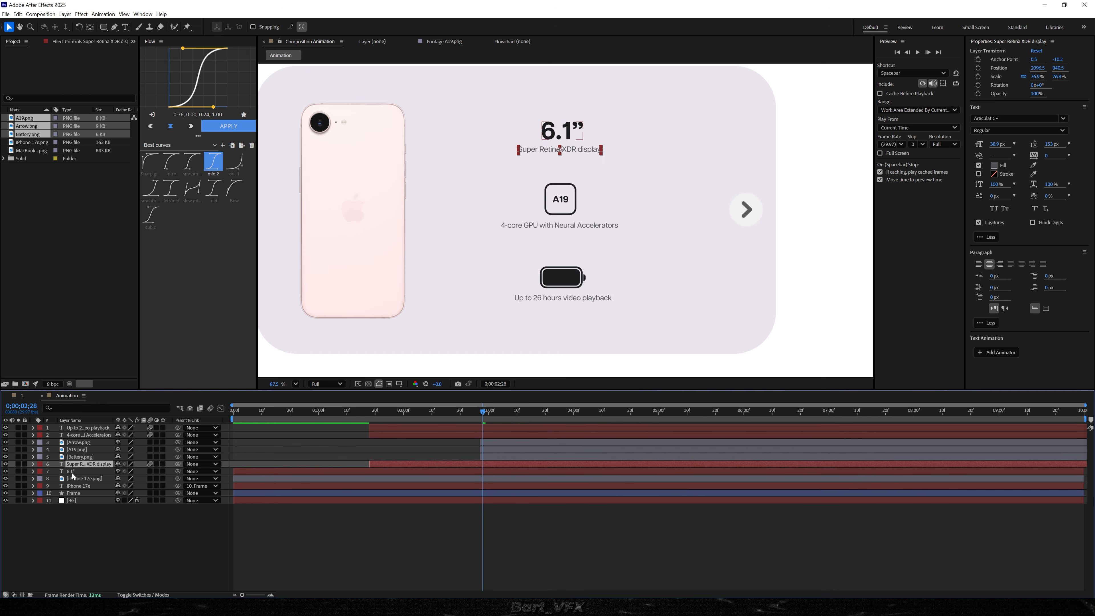
click(86, 457)
drag(90, 449, 85, 460)
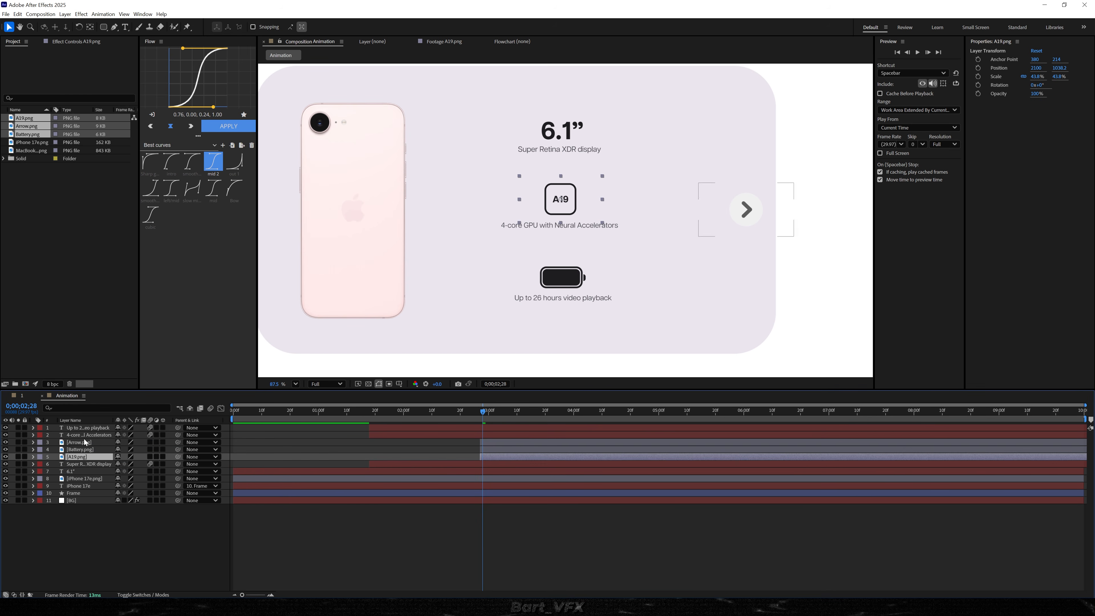
click(86, 434)
drag(95, 434, 86, 454)
click(394, 524)
double_click(90, 430)
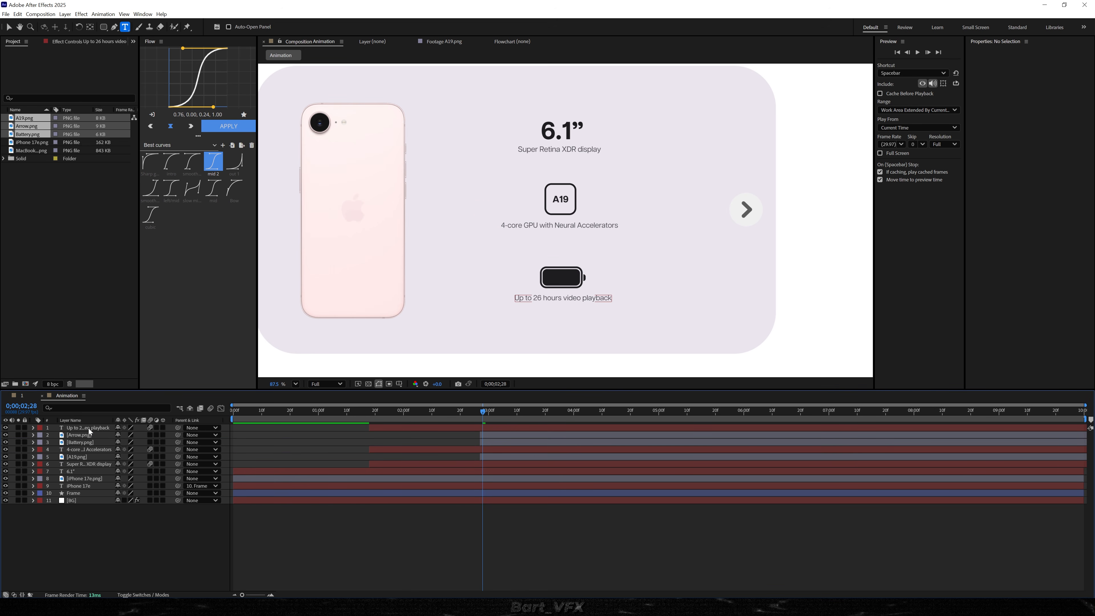
mouse_move(87, 428)
mouse_down()
mouse_move(98, 428)
mouse_move(93, 442)
mouse_up()
Step: Make the three caption layers start at 0;00;02;27 in the timeline
click(513, 464)
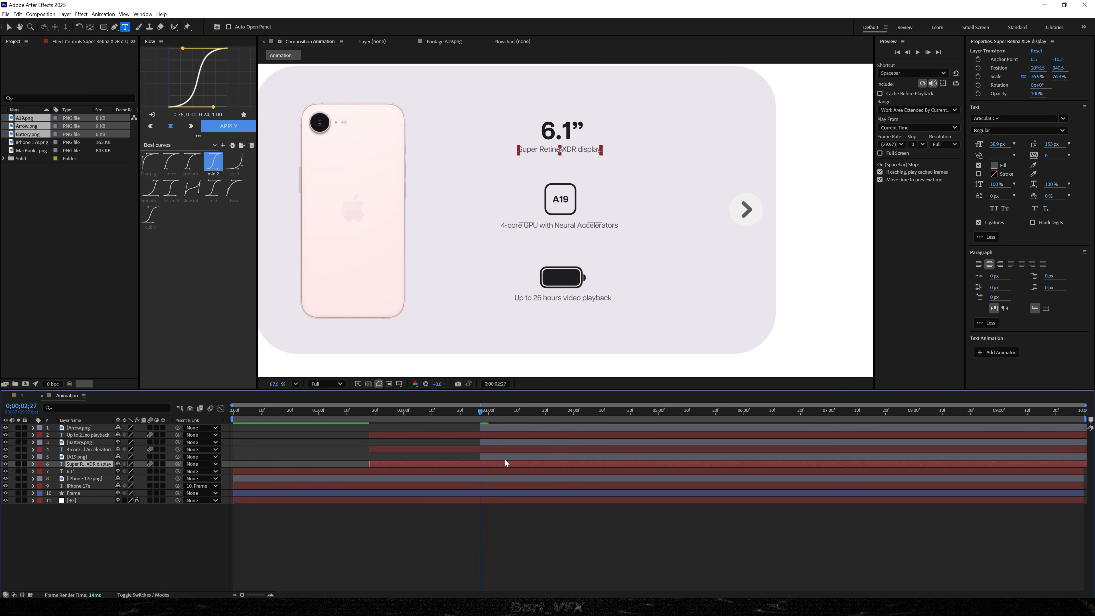
ctrl+click(473, 449)
ctrl+click(470, 433)
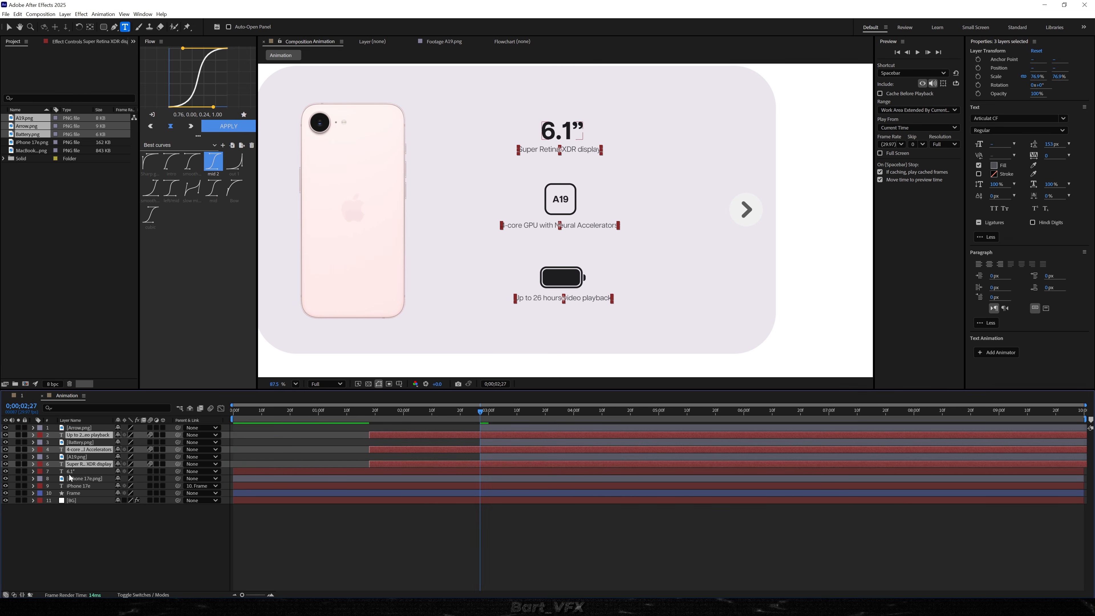
key([)
click(490, 510)
Step: Parent the display caption to 6.1", the GPU caption to A19.png, and the video playback caption to Battery.png
click(78, 464)
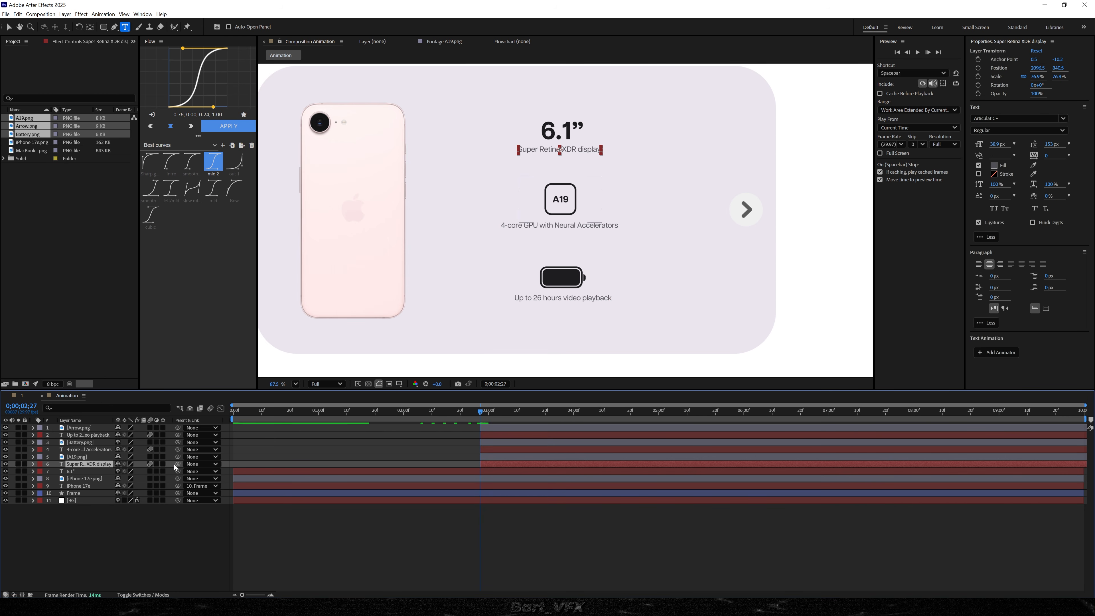
drag(177, 464, 71, 471)
click(83, 452)
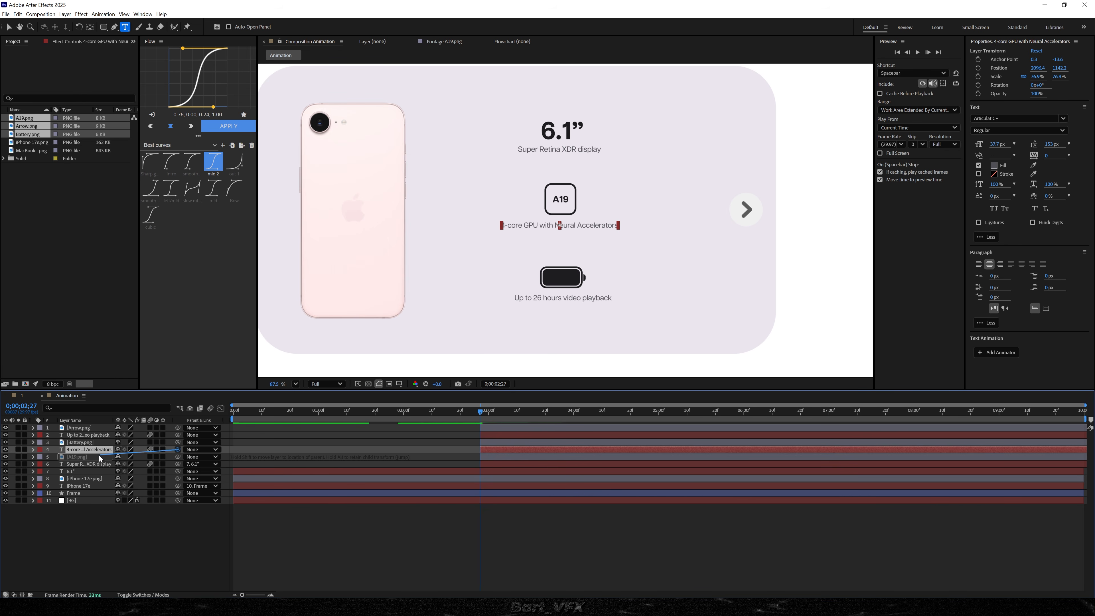
click(178, 436)
drag(178, 435, 82, 443)
click(150, 542)
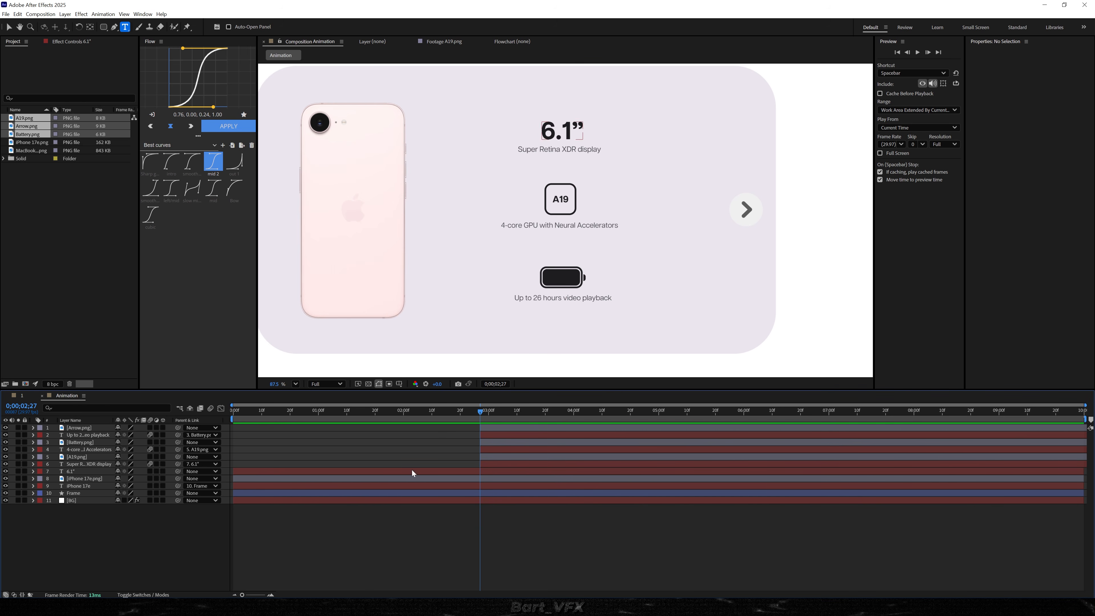
Step: Make the 6.1" text layer start at 0;00;02;27
click(481, 471)
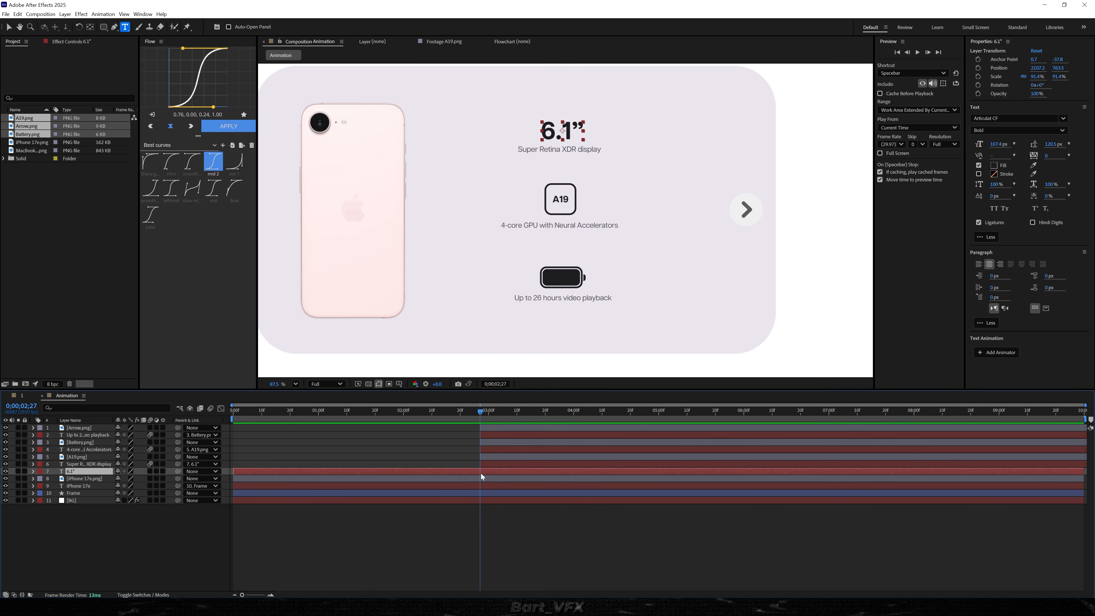
click(496, 508)
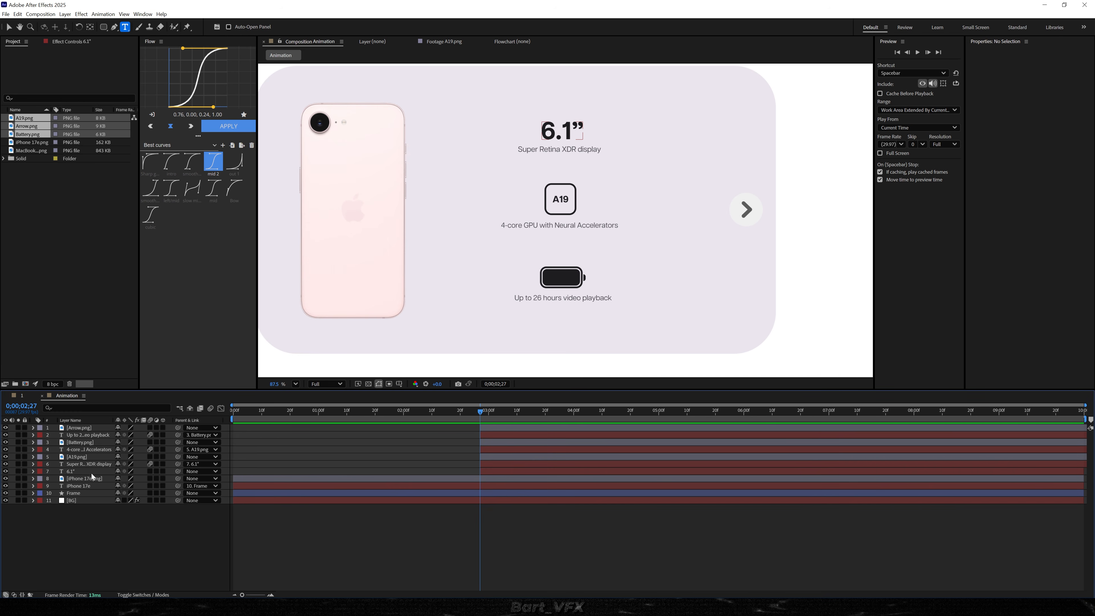
key(v)
click(565, 129)
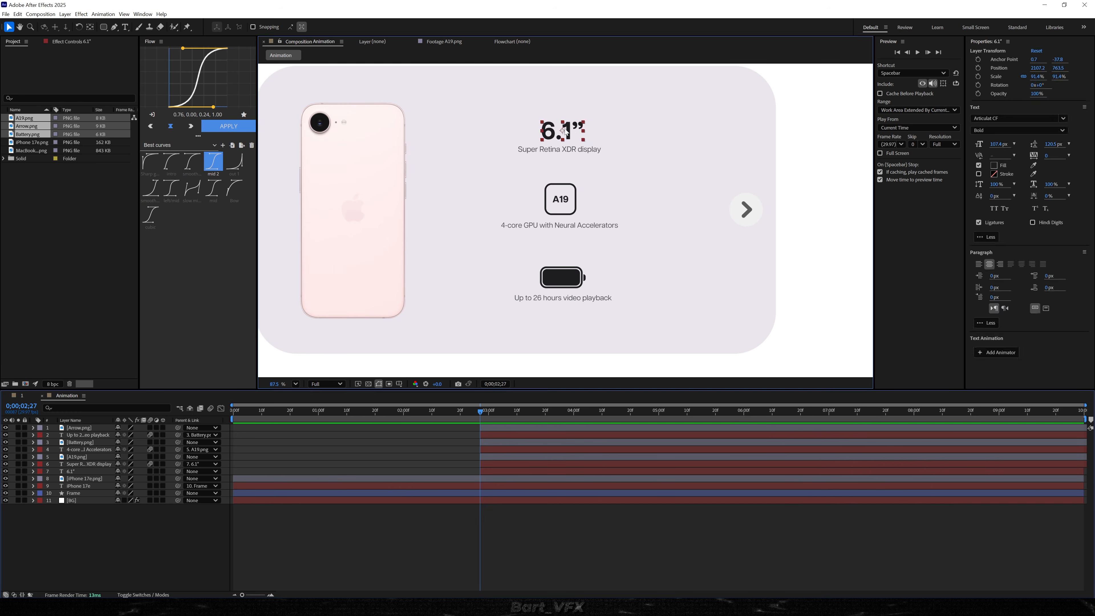
Step: Animate the 6.1", A19 and battery positions rising from about 209 px lower at 0;00;02;27 to their places by about 0;00;03;01, and preview it
click(79, 473)
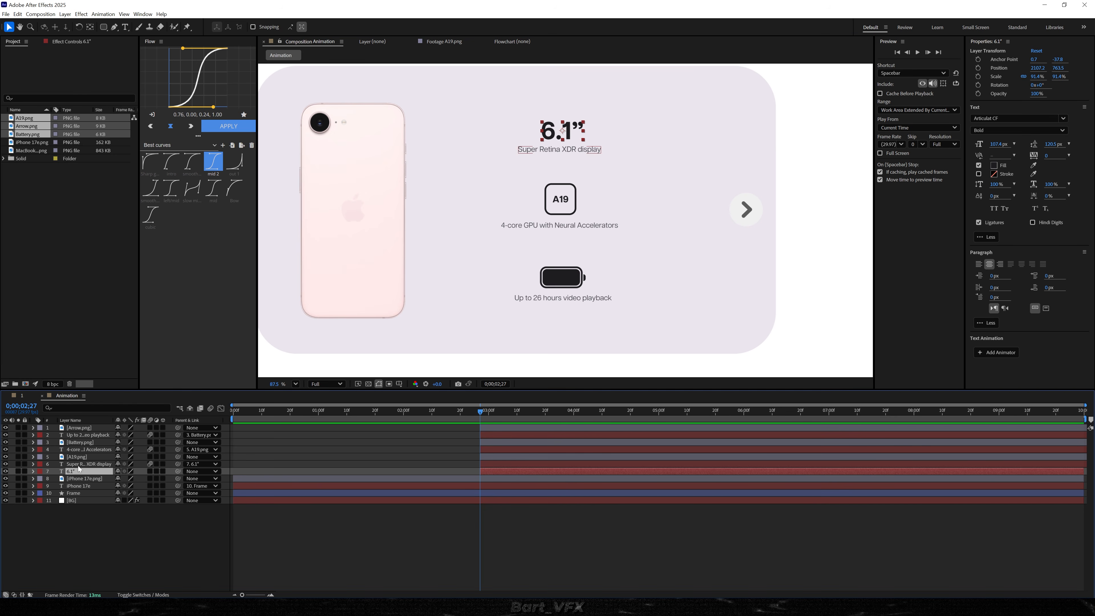
ctrl+click(79, 457)
ctrl+click(80, 442)
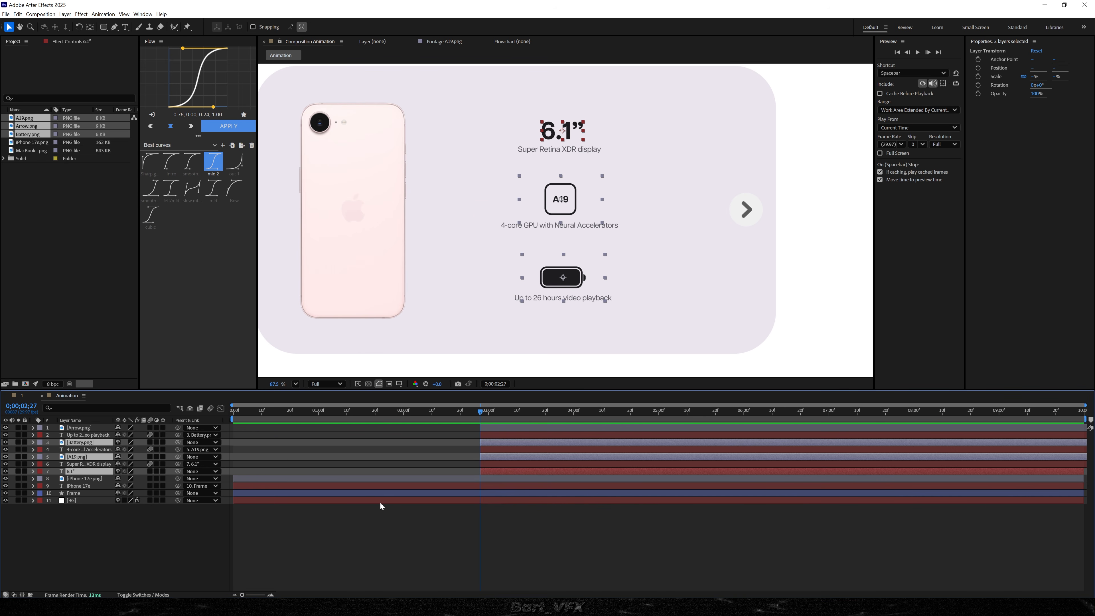
key(alt+shift+p)
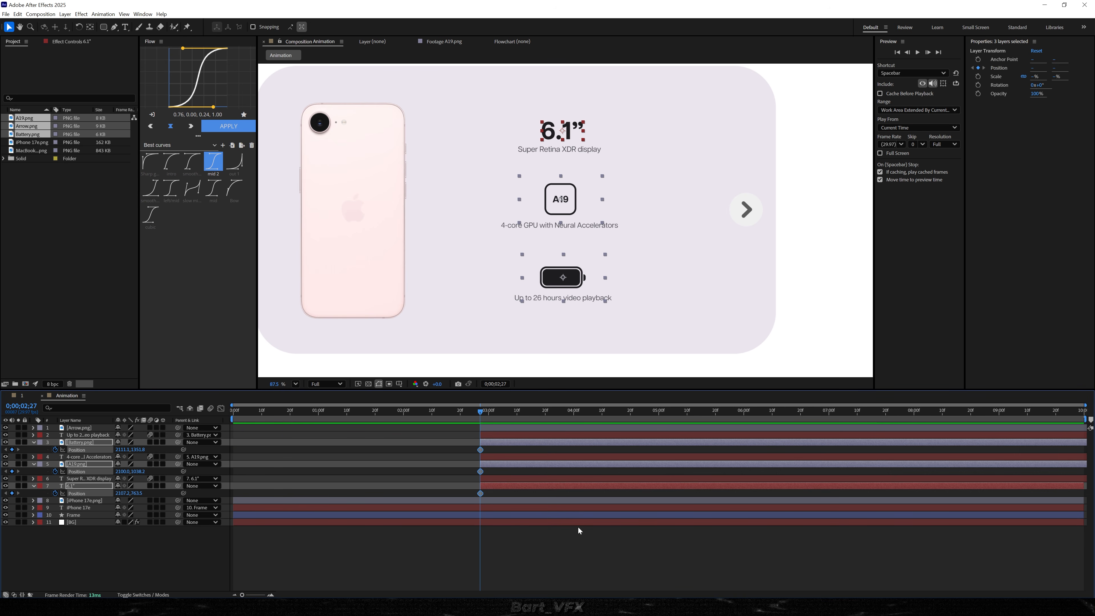
drag(481, 471, 491, 471)
drag(138, 493, 217, 499)
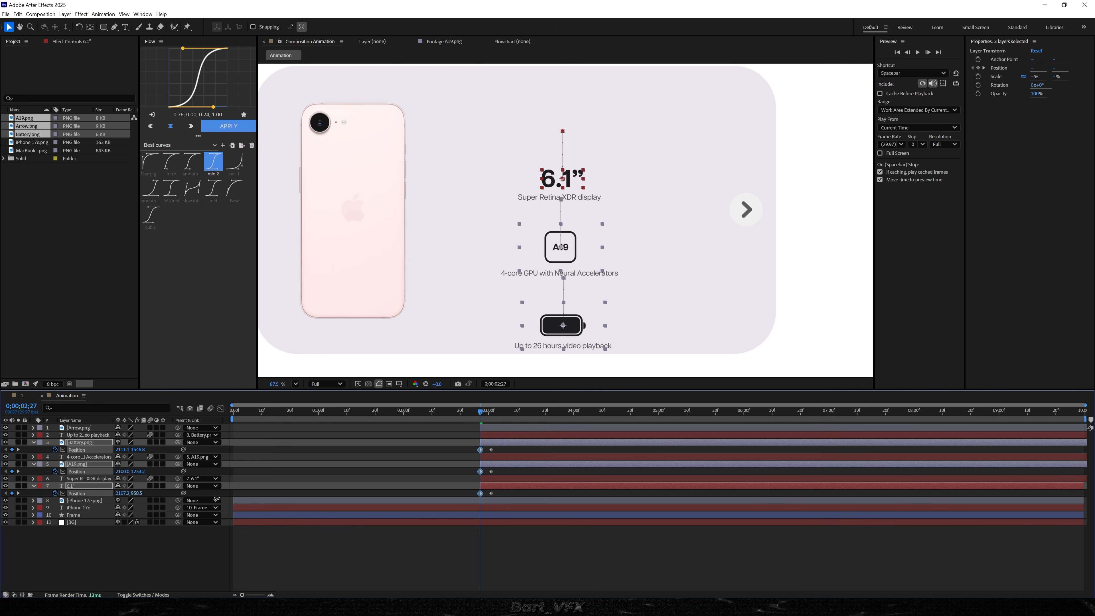
key(space)
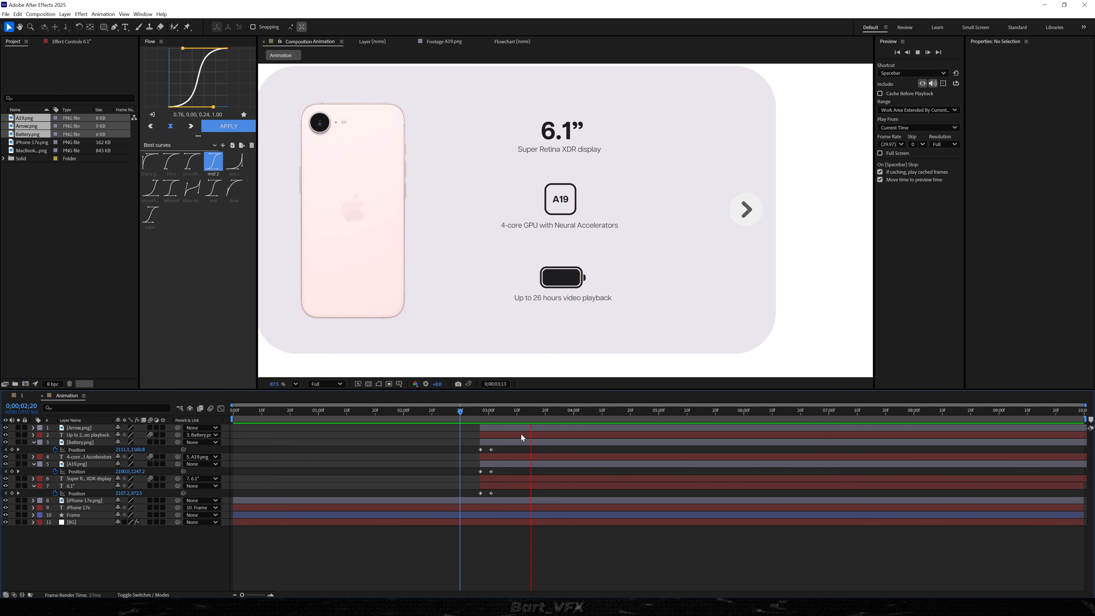
key(space)
Step: Animate the arrow's position sliding right by about 325 px into place from 0;00;02;27 to about 0;00;03;01, and preview it
click(480, 414)
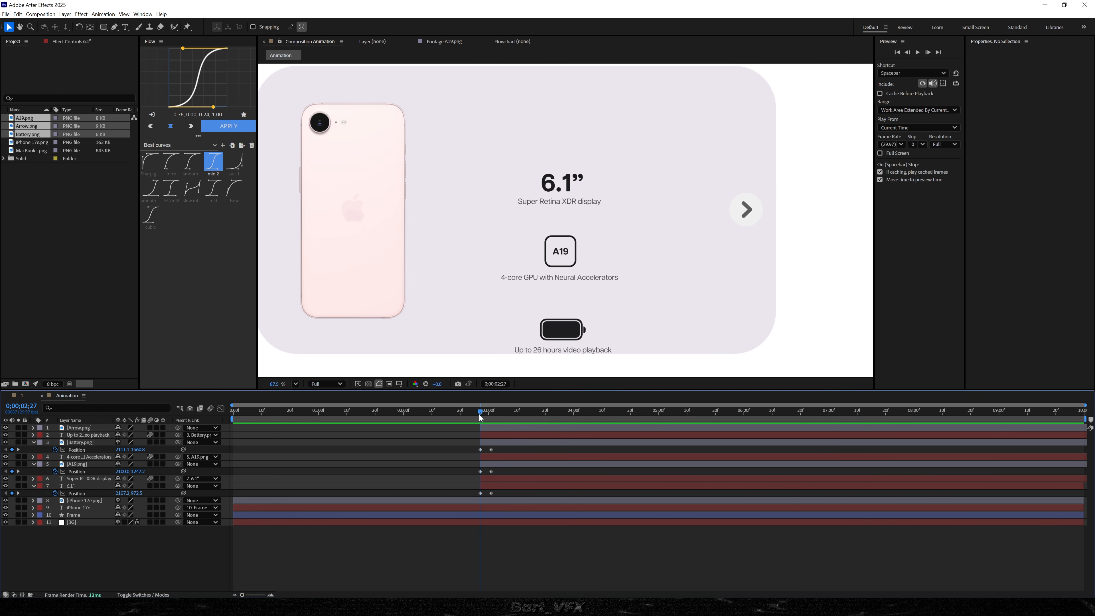
click(745, 209)
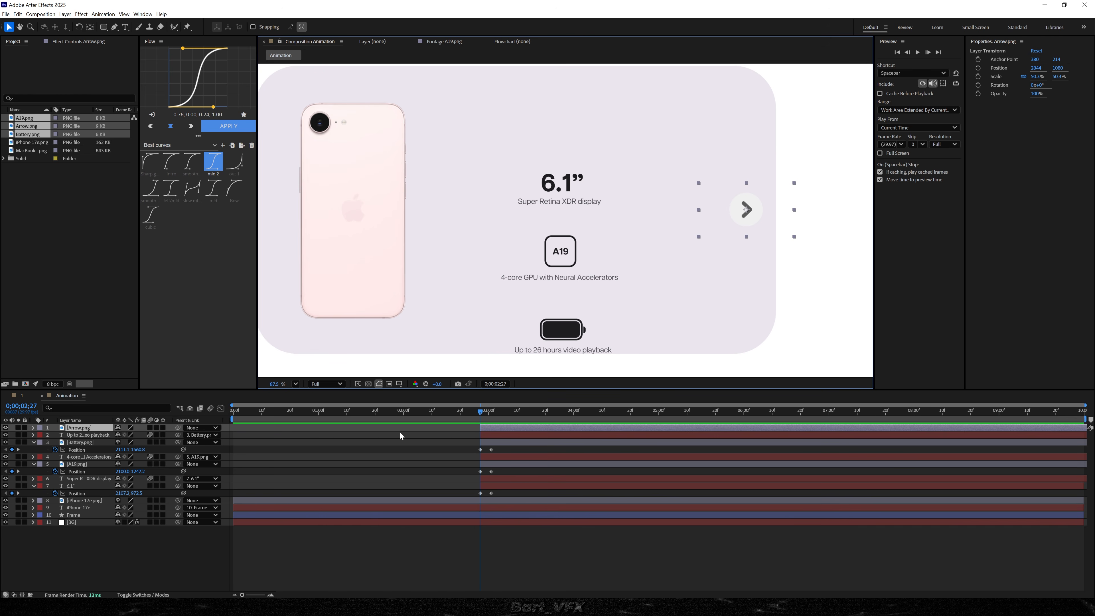
key(alt+shift+p)
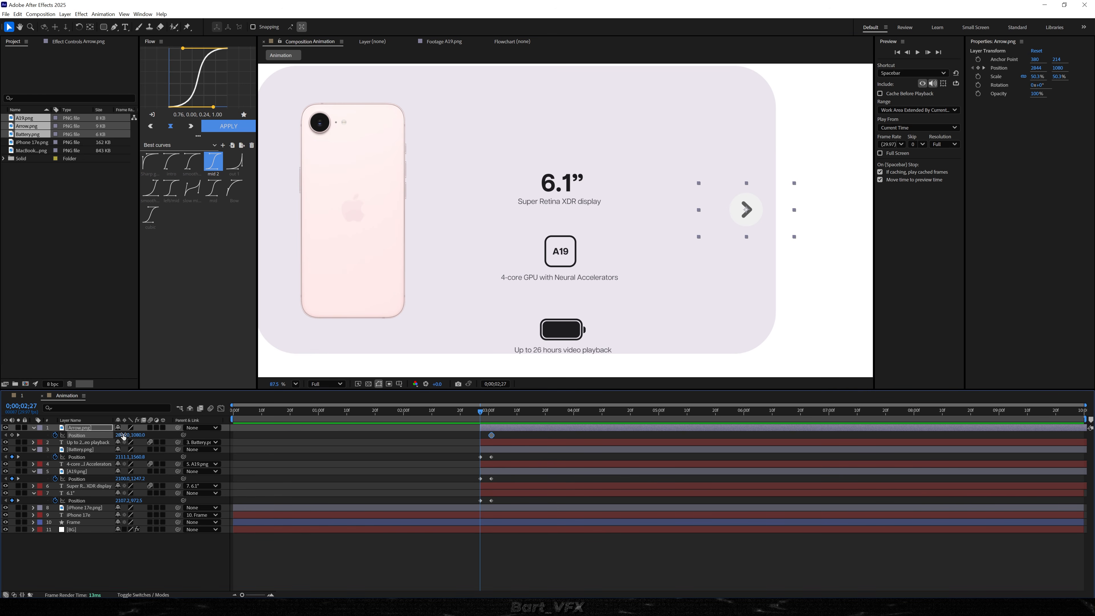
drag(123, 437, 42, 493)
key(space)
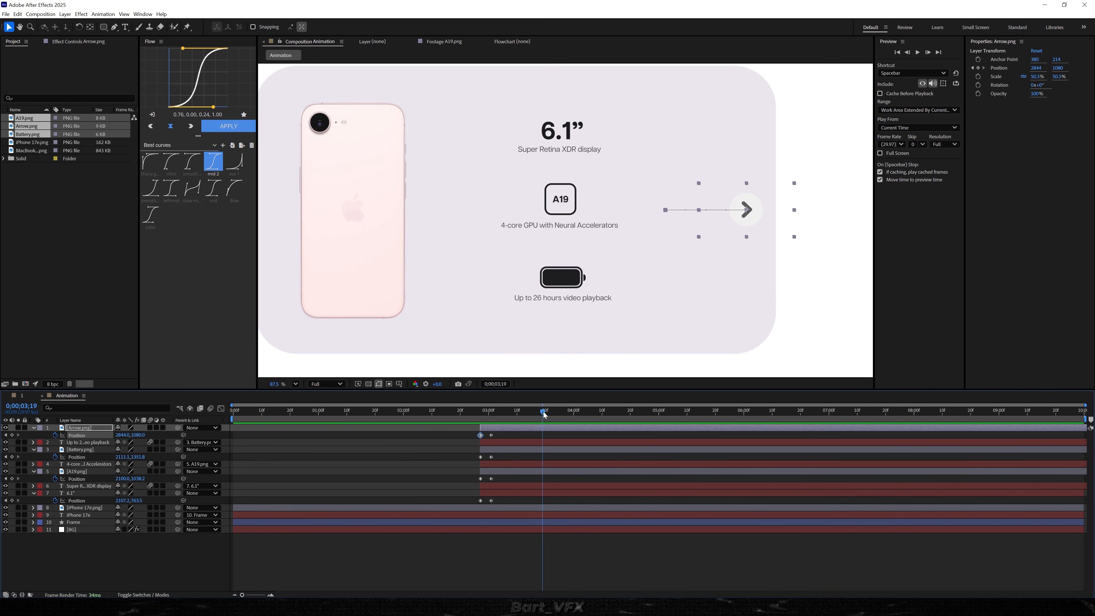
key(space)
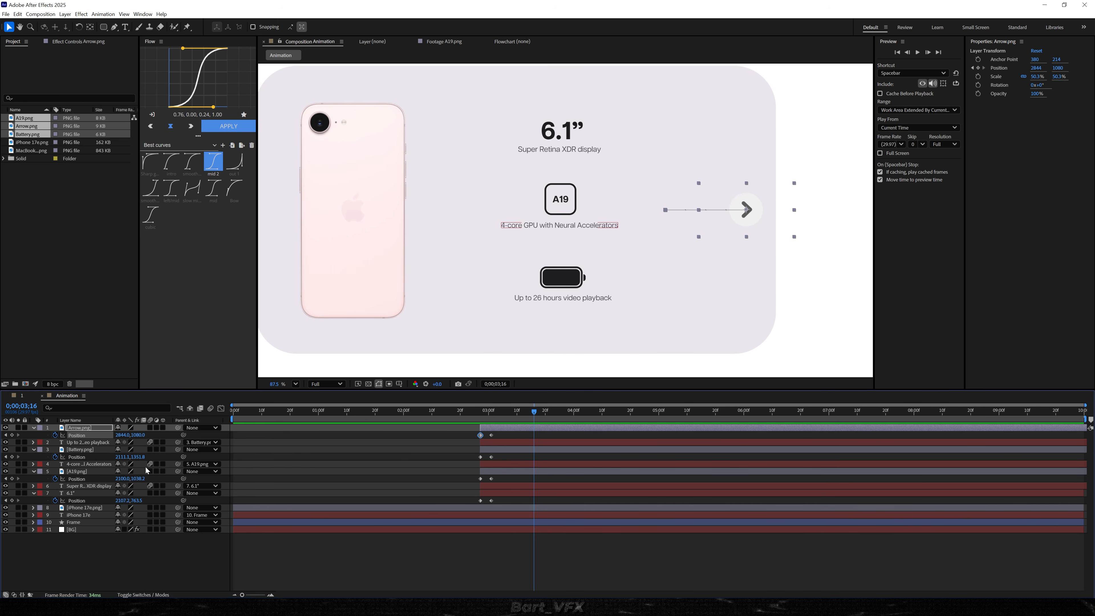
Step: Collapse all layer properties and parent the arrow, battery, A19 and 6.1" layers to the Frame layer
key(ctrl+a)
key(u)
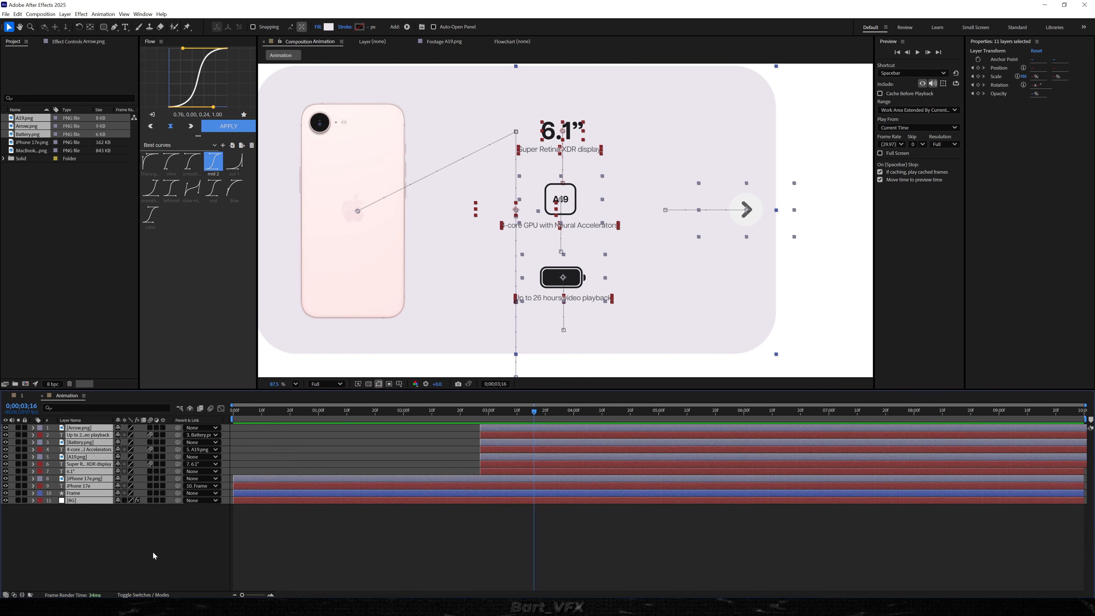
click(154, 557)
click(88, 431)
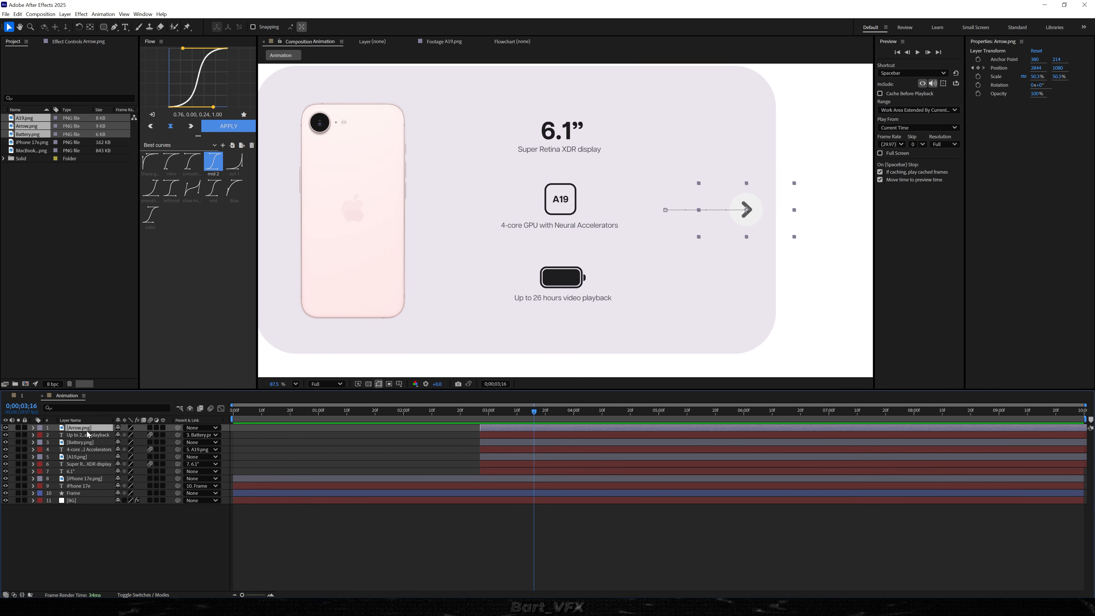
ctrl+click(84, 442)
ctrl+click(82, 457)
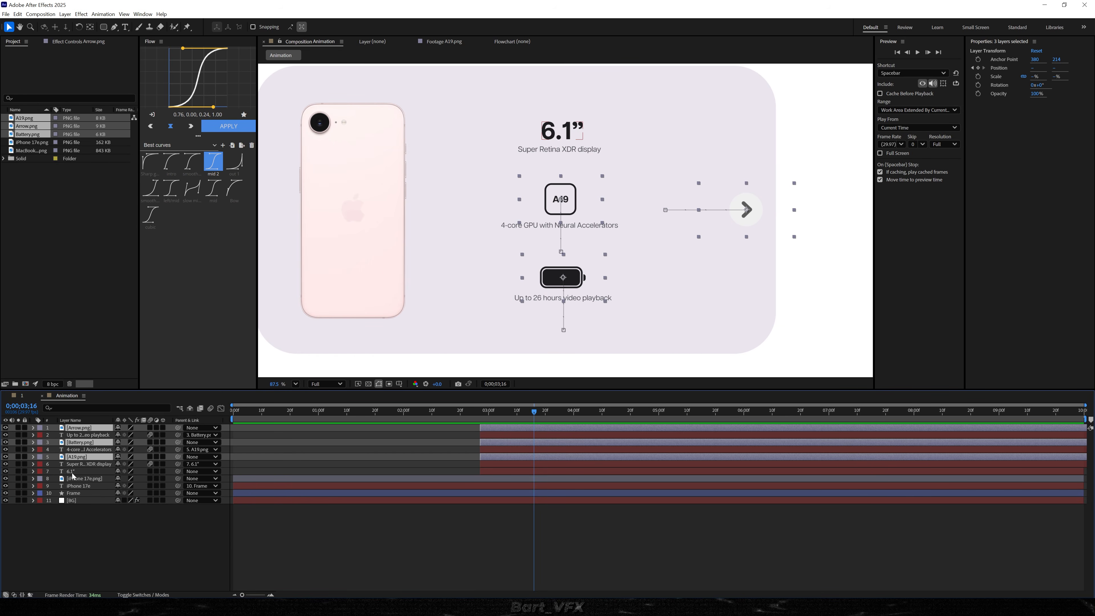
ctrl+click(73, 471)
drag(178, 471, 89, 494)
Step: Move the seven arrow, icon and caption layers earlier in the timeline so they start at 0;00;01;05
drag(319, 412, 371, 436)
click(495, 470)
shift+click(497, 427)
click(345, 560)
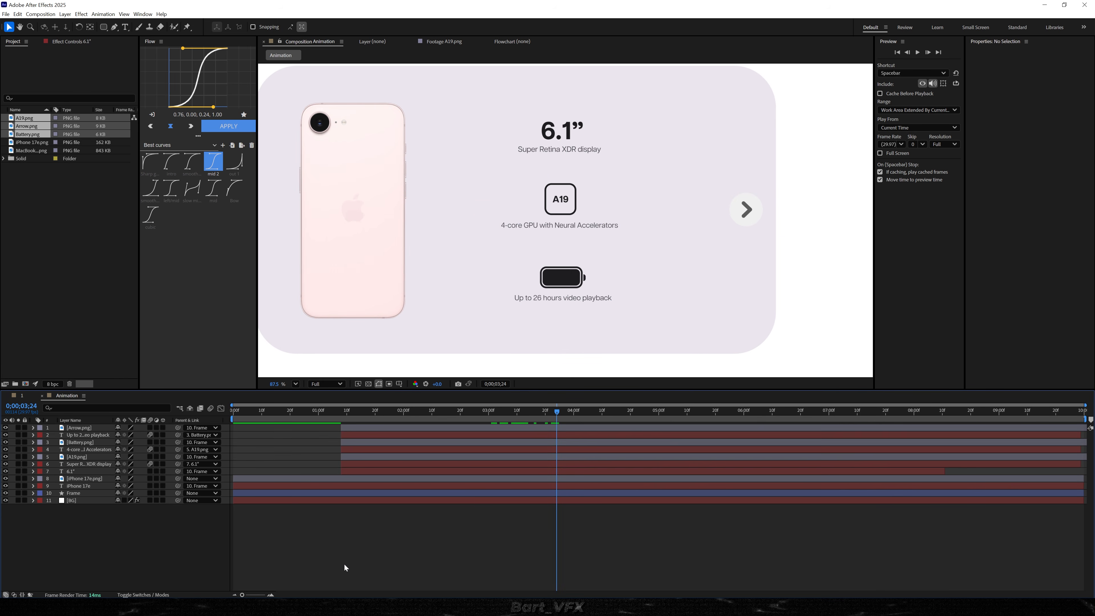
key(u)
click(372, 427)
shift+click(372, 491)
drag(373, 491, 360, 490)
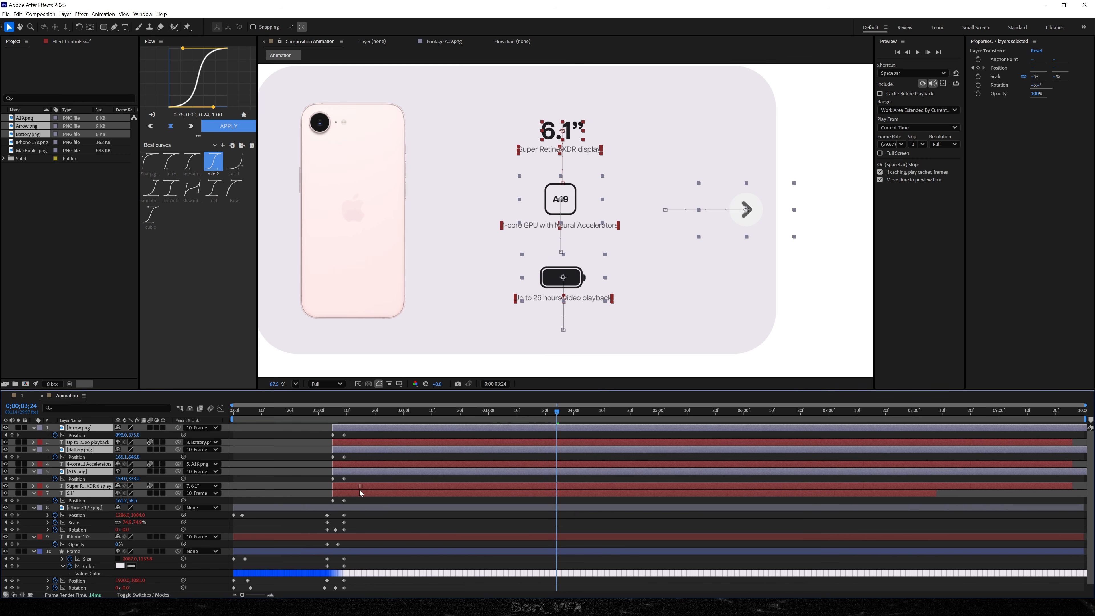
Step: Preview the panel expansion and move the end position keyframes of the arrow, battery, A19 and 6.1" layers to 0;00;01;11
click(304, 414)
key(space)
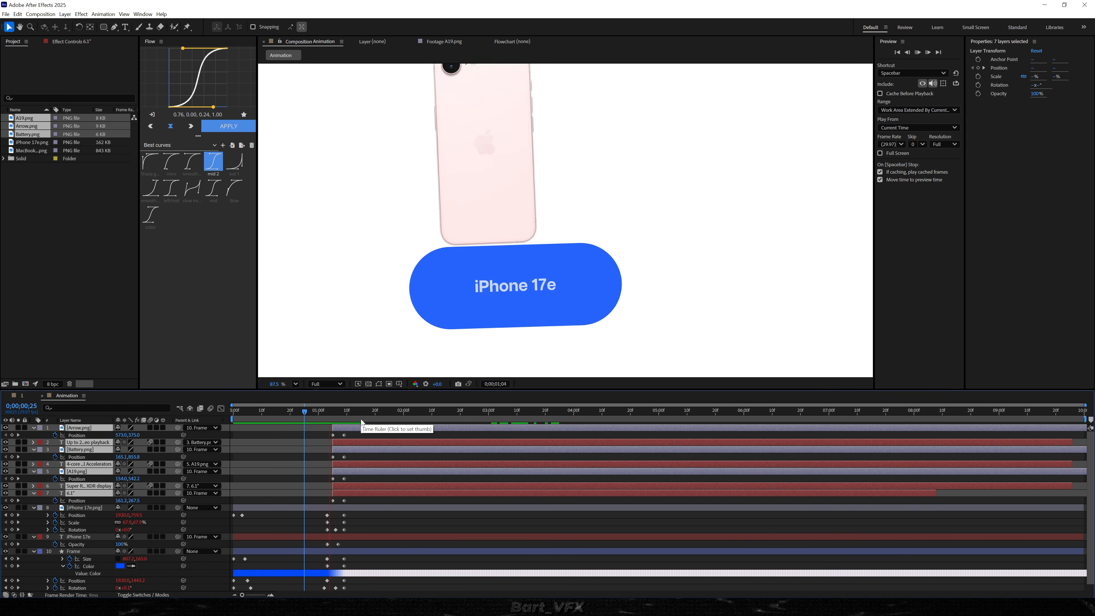
key(comma)
key(comma)
key(space)
key(equal)
key(equal)
drag(390, 431, 392, 499)
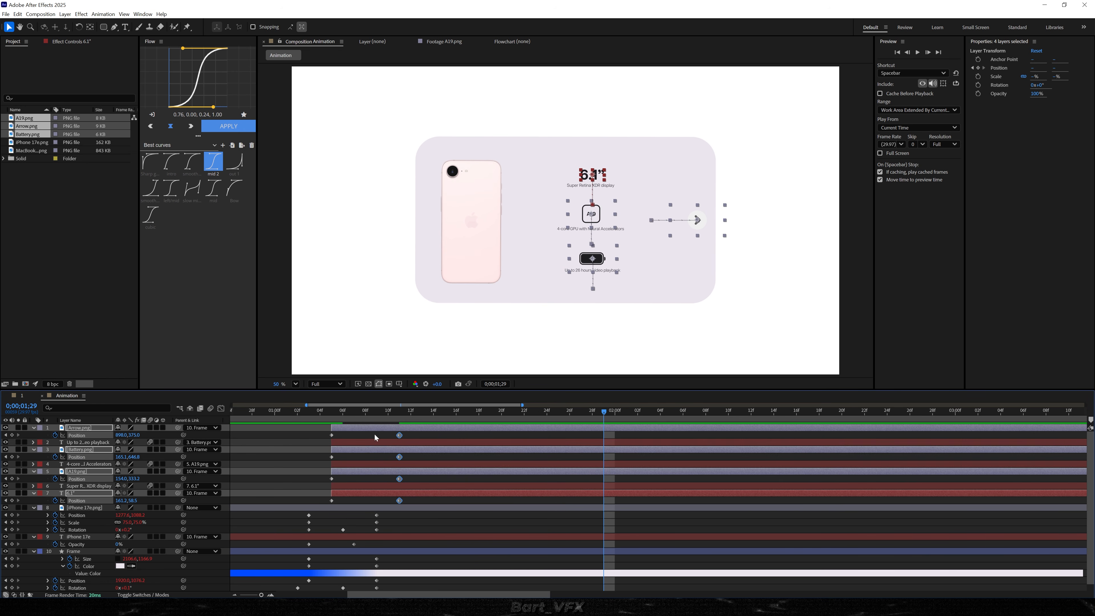
click(232, 409)
key(space)
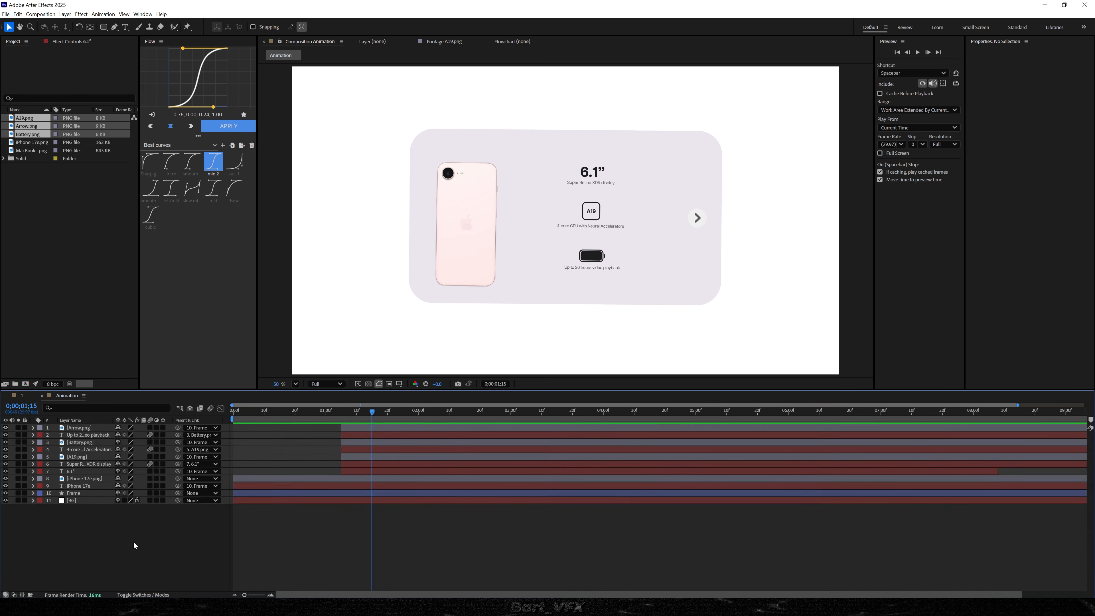
Step: Copy the bounce expression from the Frame layer's Size property and collapse all layer properties
click(80, 493)
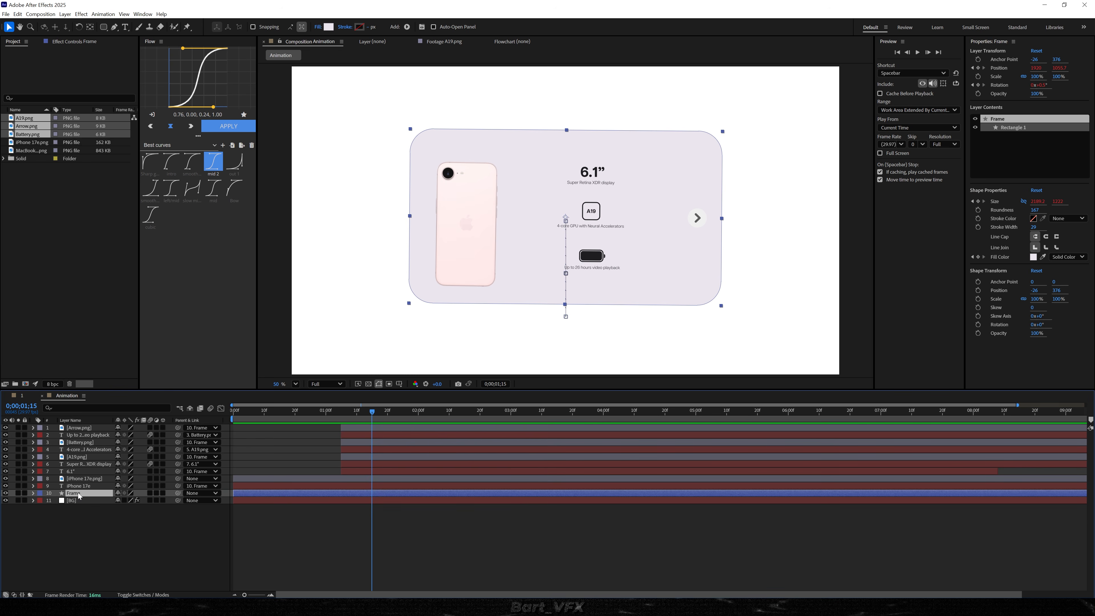
key(u)
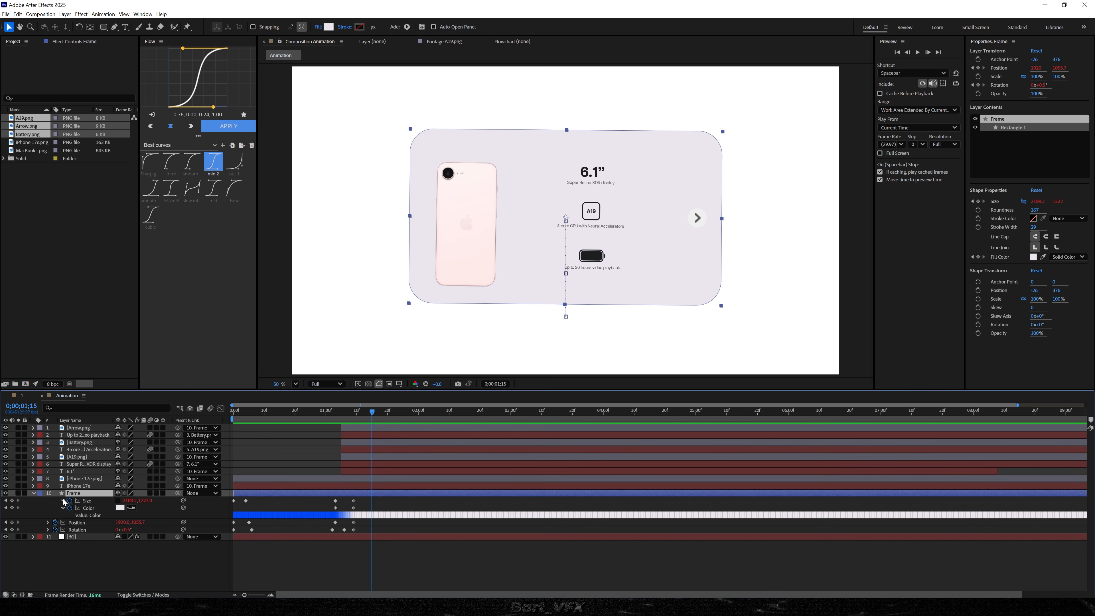
alt+click(69, 500)
text(n = 0; if (numKeys > 0) {   n = nearestKey(time).index;   if (key(n).time > time) { n--; } } t = (n == 0) ? 0 : time - key(n).time; if (n > 0) {   v = velocityAtTime(key(n).time - thisComp.frameDuration / 10);   amp = 0.04; freq = 1.8; decay = 4;   value + v * amp * Math.sin(freq * t * 2 * Math.PI) / Math.exp(decay * t); } else { value; })
click(206, 545)
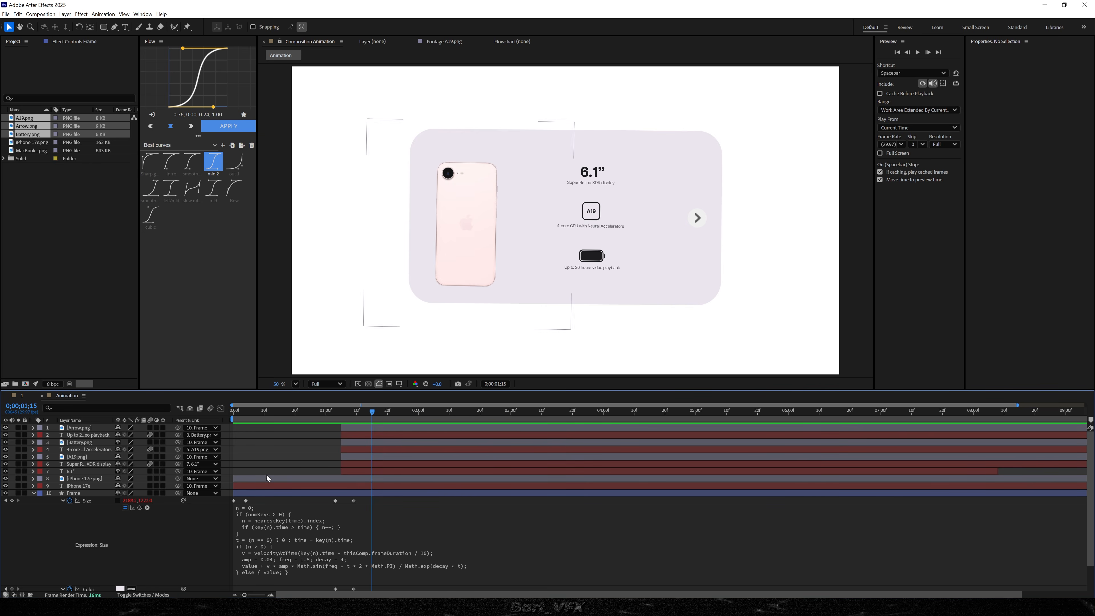
key(ctrl+a)
key(u)
key(u)
click(338, 517)
Step: Reveal Position on the four parented layers and paste the bounce expression (amp 0.04, freq 1.8, decay 4) onto the 6.1" layer's Position
click(71, 471)
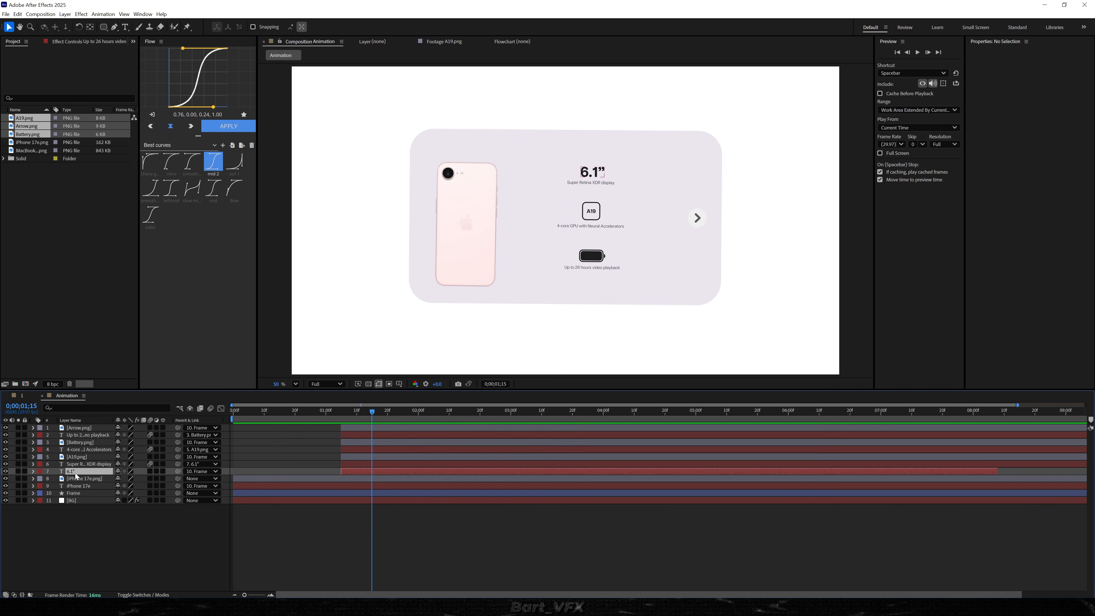
ctrl+click(74, 457)
ctrl+click(69, 443)
ctrl+click(92, 428)
key(p)
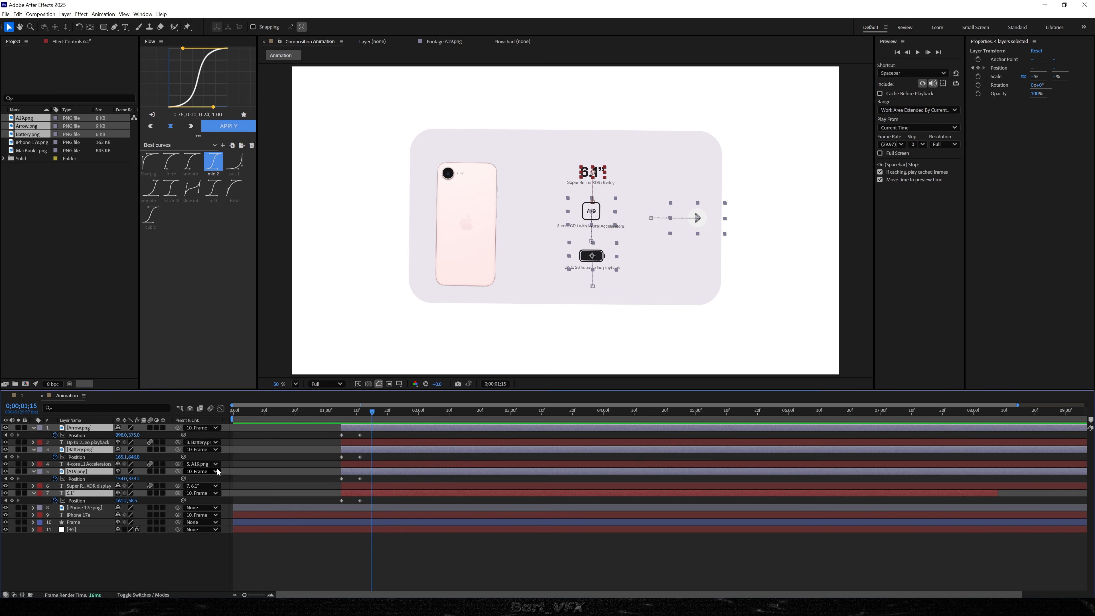
alt+click(55, 500)
key(ctrl+v)
click(274, 499)
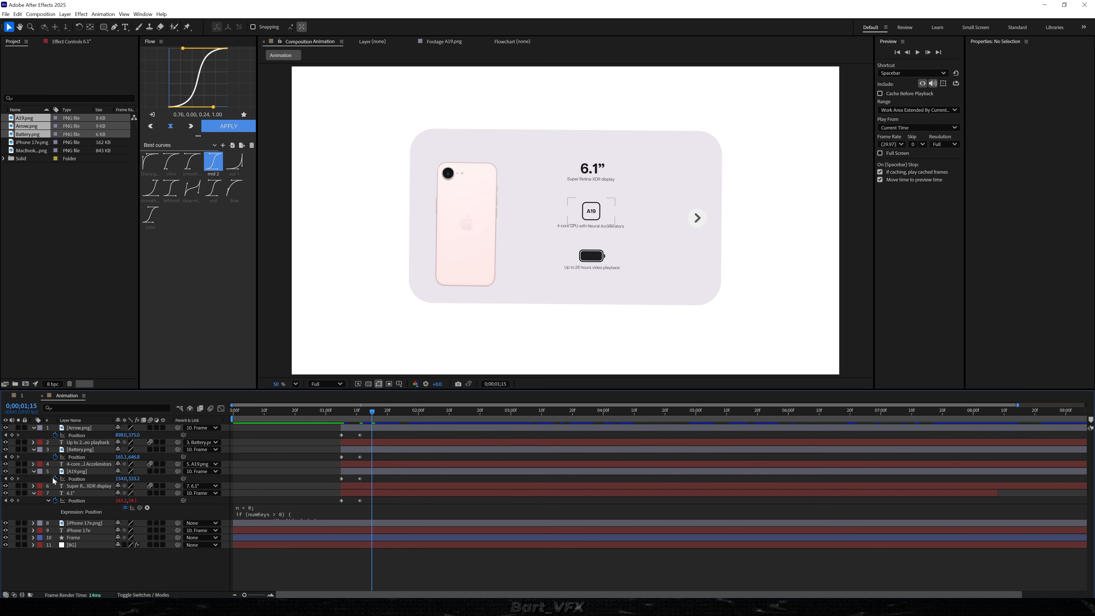
Step: Paste the same bounce expression onto the Position of the A19, battery and arrow layers, and preview the motion
alt+click(55, 479)
key(ctrl+v)
click(299, 456)
alt+click(55, 457)
key(ctrl+v)
alt+click(55, 435)
key(ctrl+v)
click(301, 436)
drag(376, 417, 280, 414)
key(space)
key(space)
Step: Stagger the entrances so A19 and its caption start at 0;00;01;07 and the battery and its caption at 0;00;01;09
click(396, 412)
drag(329, 413, 363, 413)
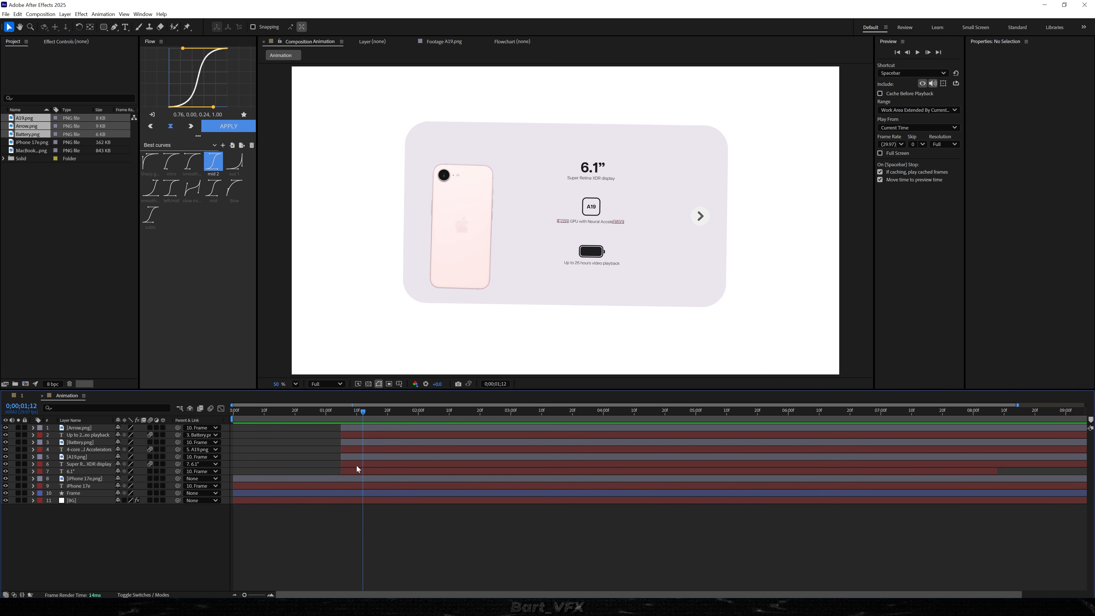
click(77, 457)
shift+click(77, 449)
scroll(349, 456, up, 3)
drag(339, 458, 351, 456)
click(103, 443)
scroll(347, 445, up, 1)
shift+click(78, 435)
Step: Play back the staggered entrance of the specification icons and captions several times to check its timing
key(space)
click(259, 413)
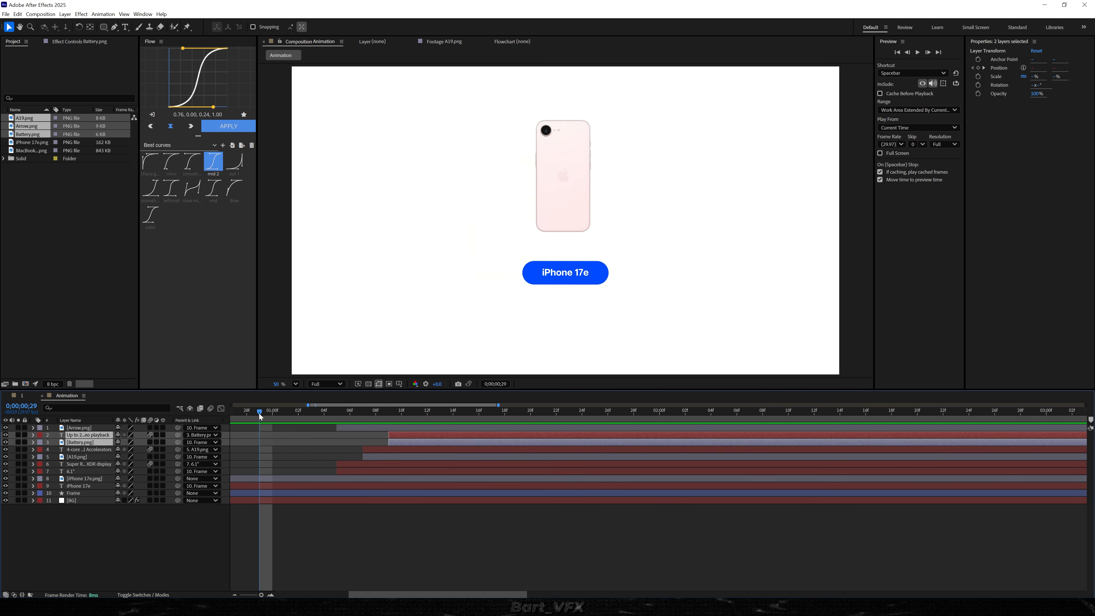
key(space)
drag(267, 419, 216, 420)
key(space)
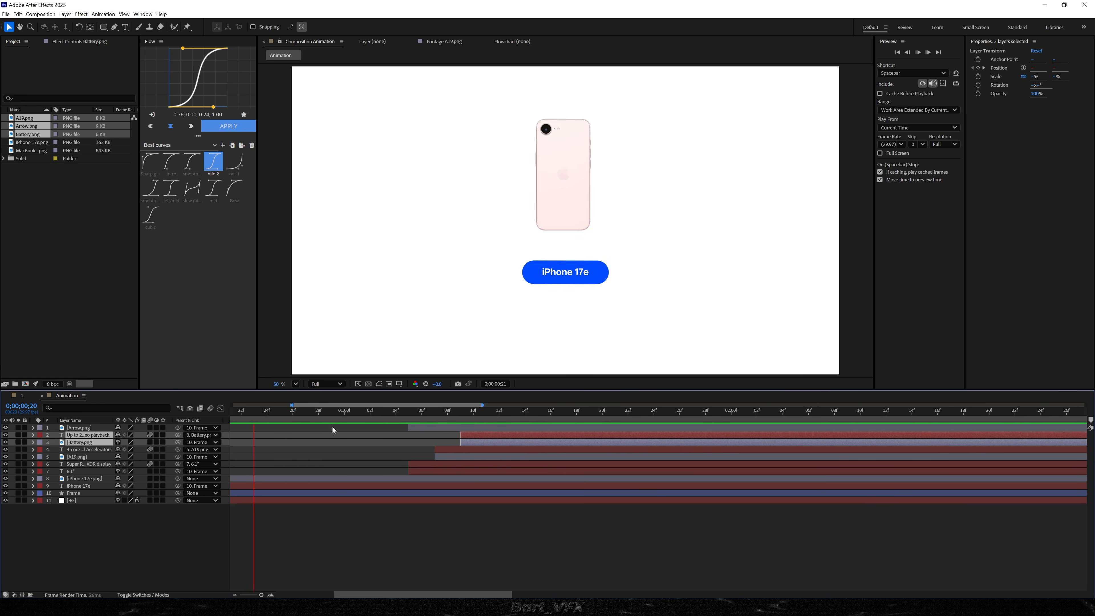
scroll(447, 444, down, 4)
key(space)
drag(302, 419, 288, 419)
key(space)
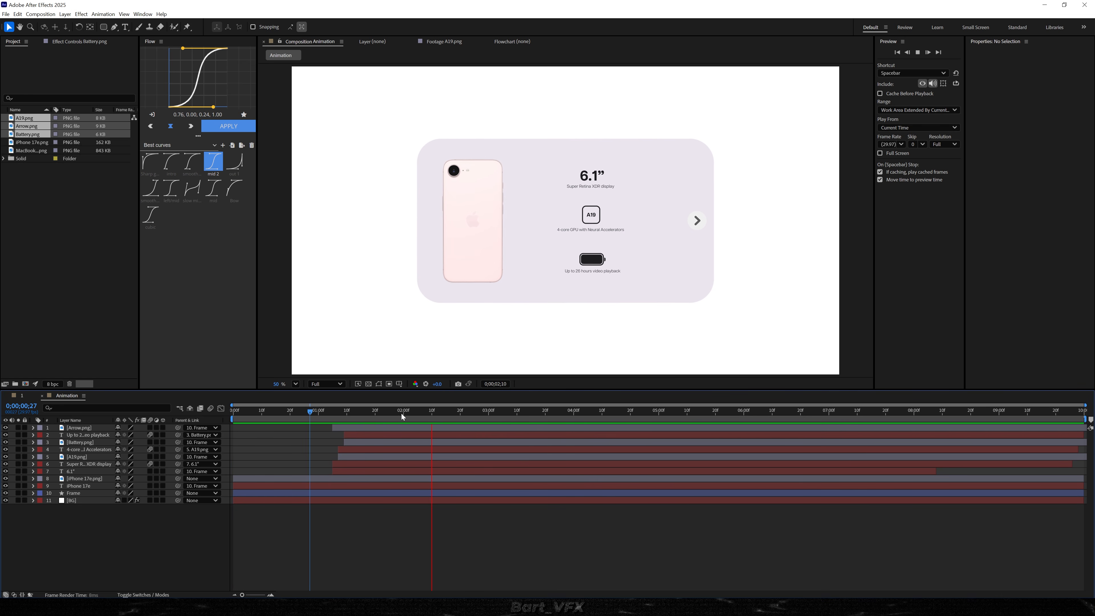
Step: Key the arrow's scale shrinking from 50.3% at 0;00;02;18 to 42.7% at 0;00;02;21
click(434, 414)
drag(436, 414, 455, 412)
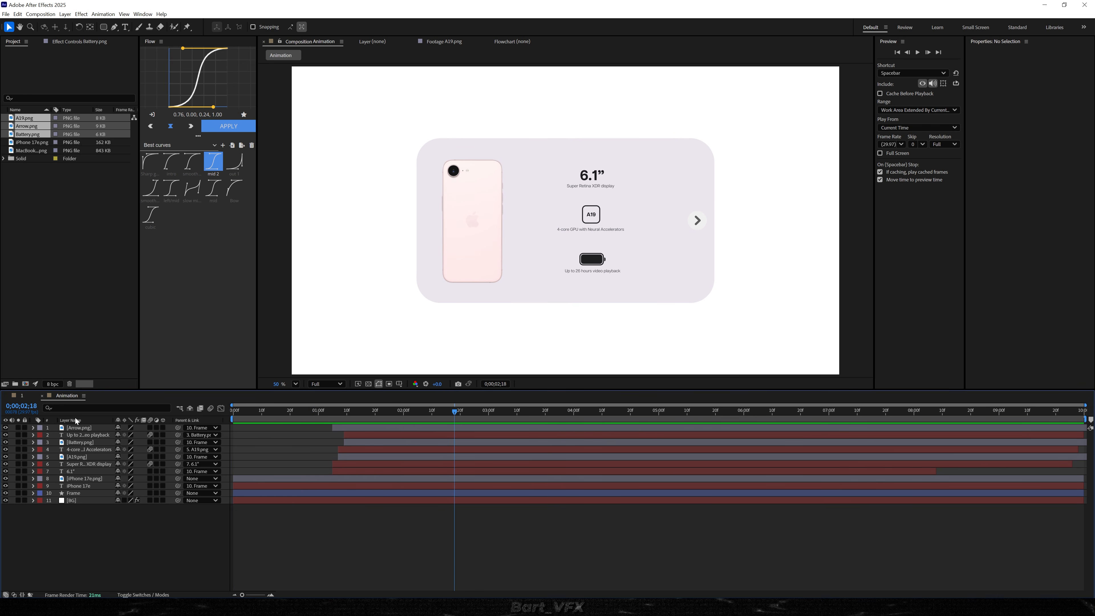
click(78, 428)
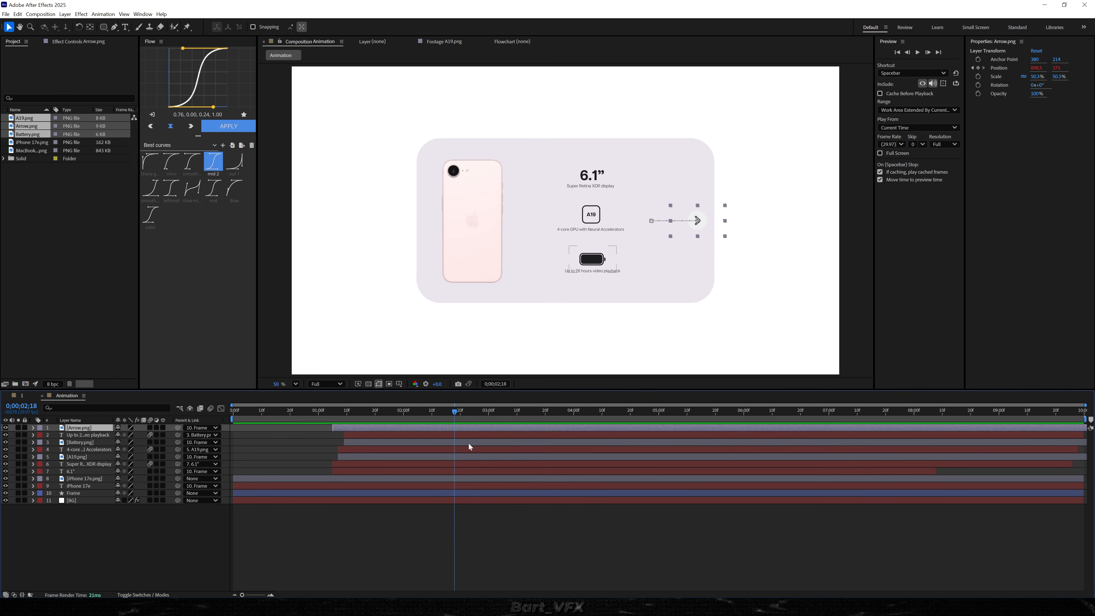
key(alt+shift+s)
drag(457, 415, 463, 417)
drag(128, 435, 100, 442)
scroll(743, 197, up, 6)
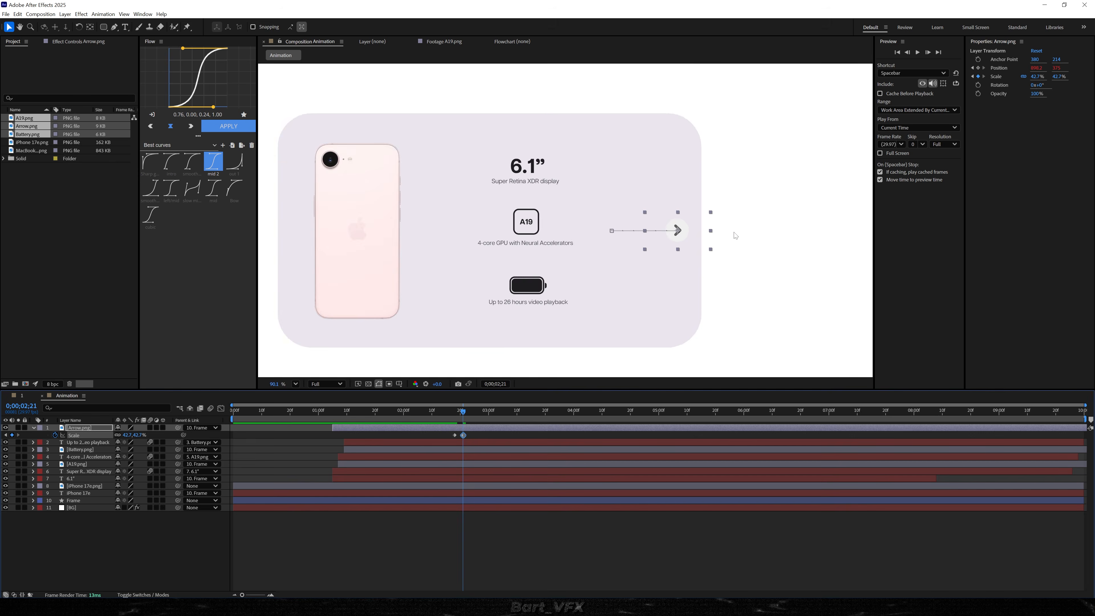
Step: Copy the arrow's 50.3% scale keyframe to about 0;00;02;25 and preview the press effect
drag(458, 413, 431, 419)
key(ctrl+c)
key(ctrl+v)
key(space)
key(space)
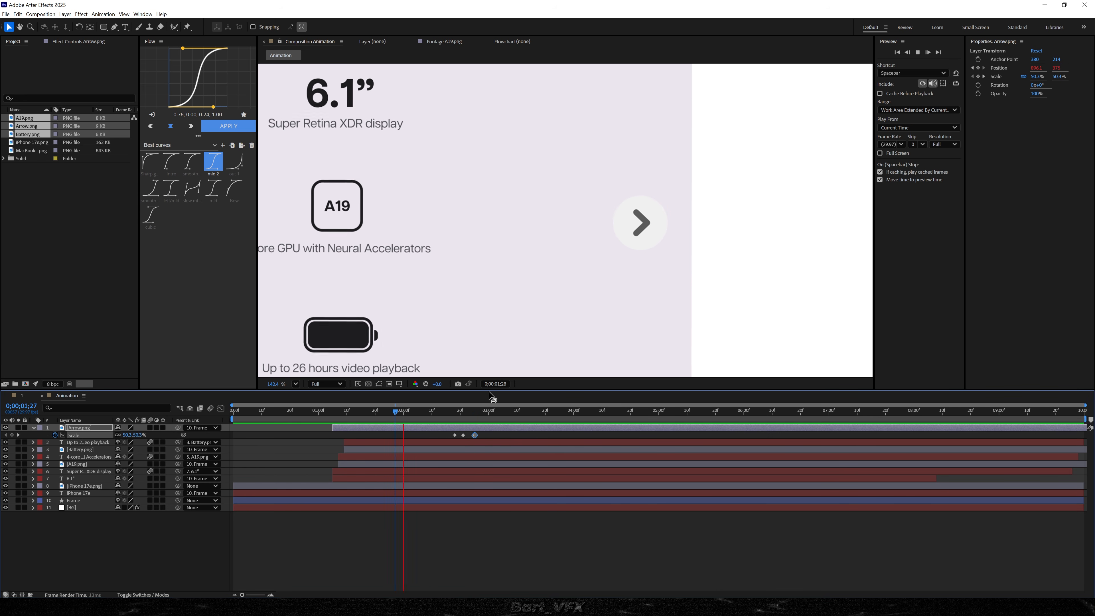
Step: Add a Size keyframe to the Frame layer at 0;00;02;23
click(458, 416)
drag(457, 413, 468, 415)
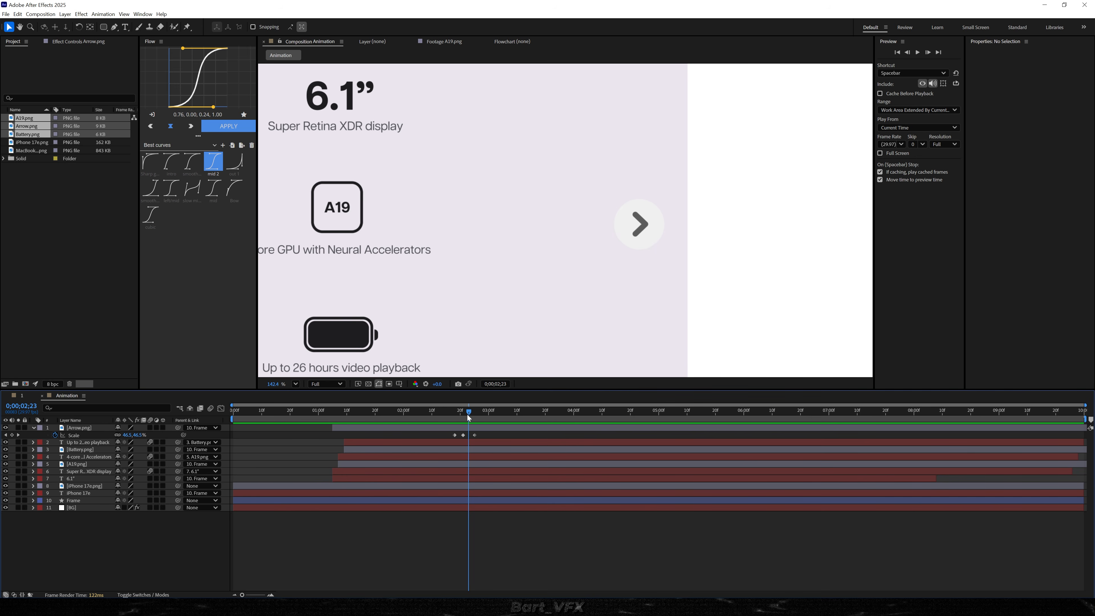
scroll(480, 301, down, 6)
drag(455, 318, 524, 268)
click(473, 500)
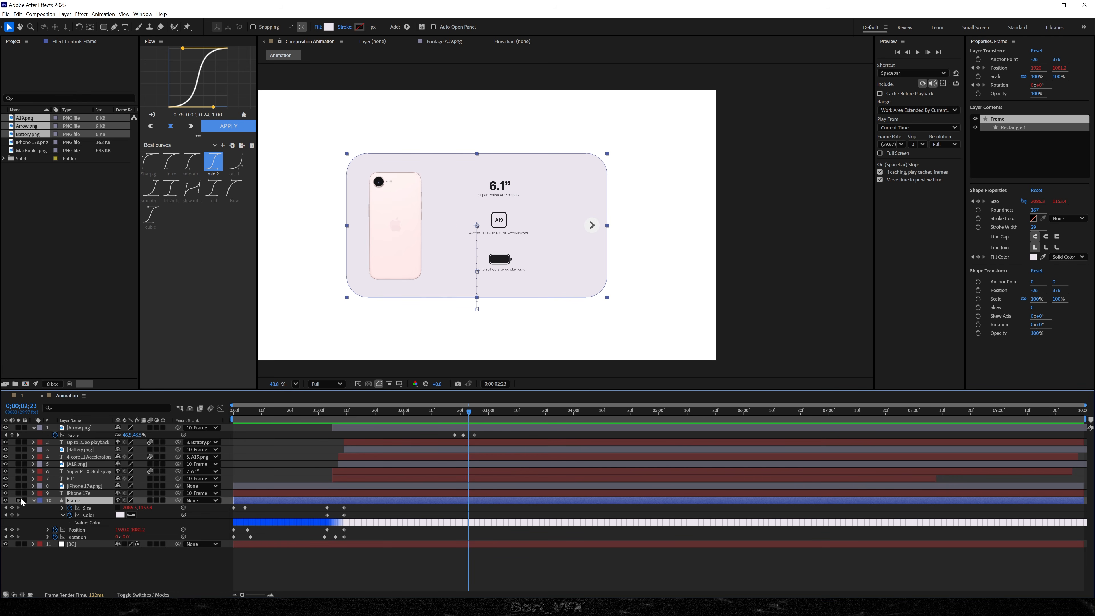
click(13, 508)
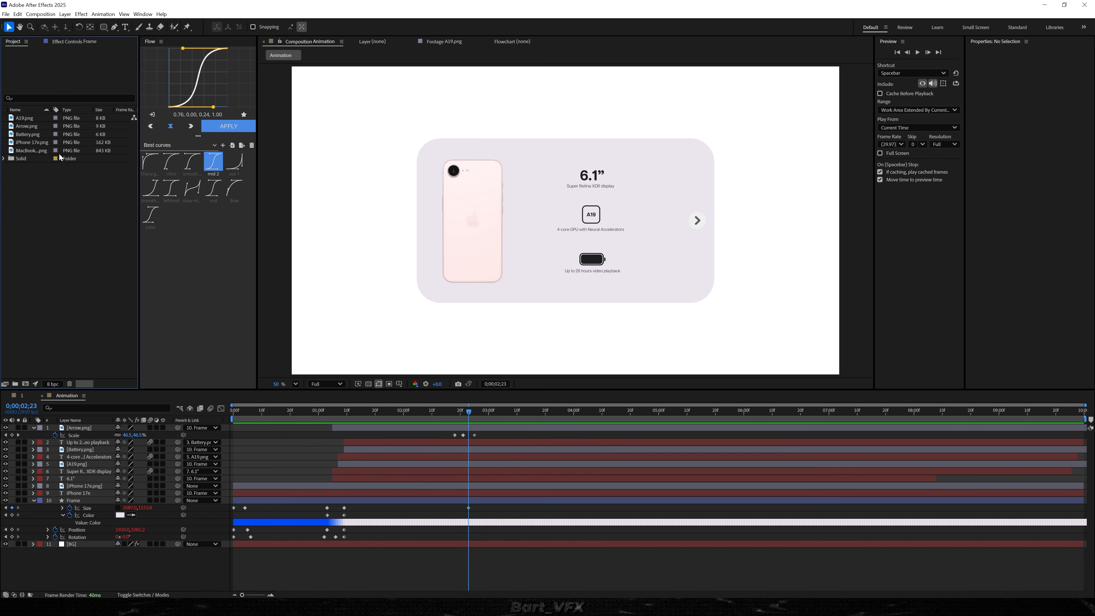
Step: View the MacBook image footage and add Rotation and Color keyframes to the Frame layer at 0;00;02;23
double_click(43, 151)
drag(455, 412, 525, 413)
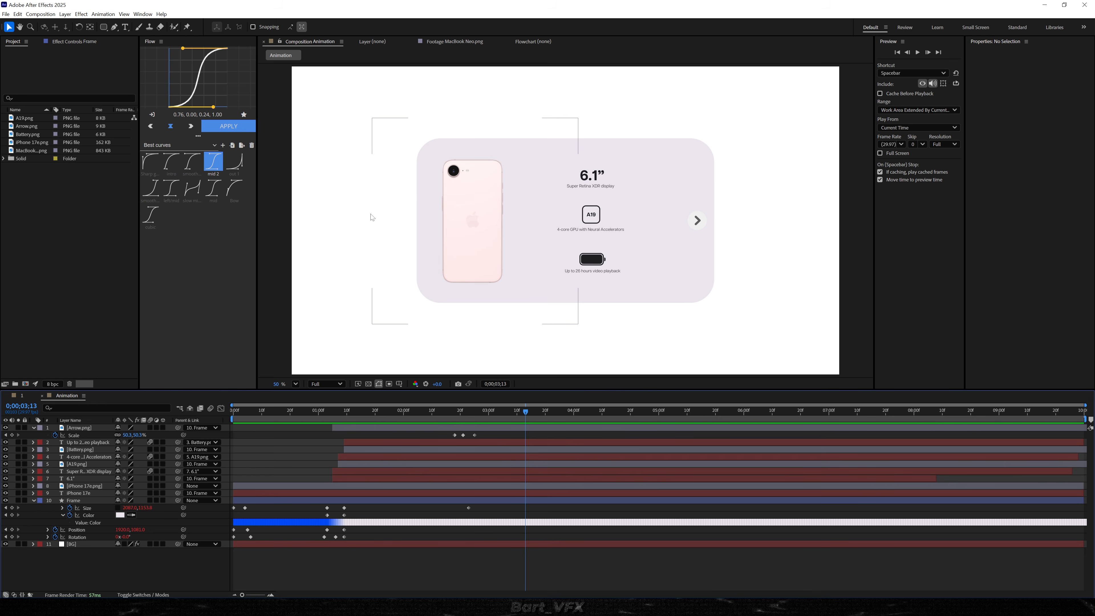
key(j)
key(j)
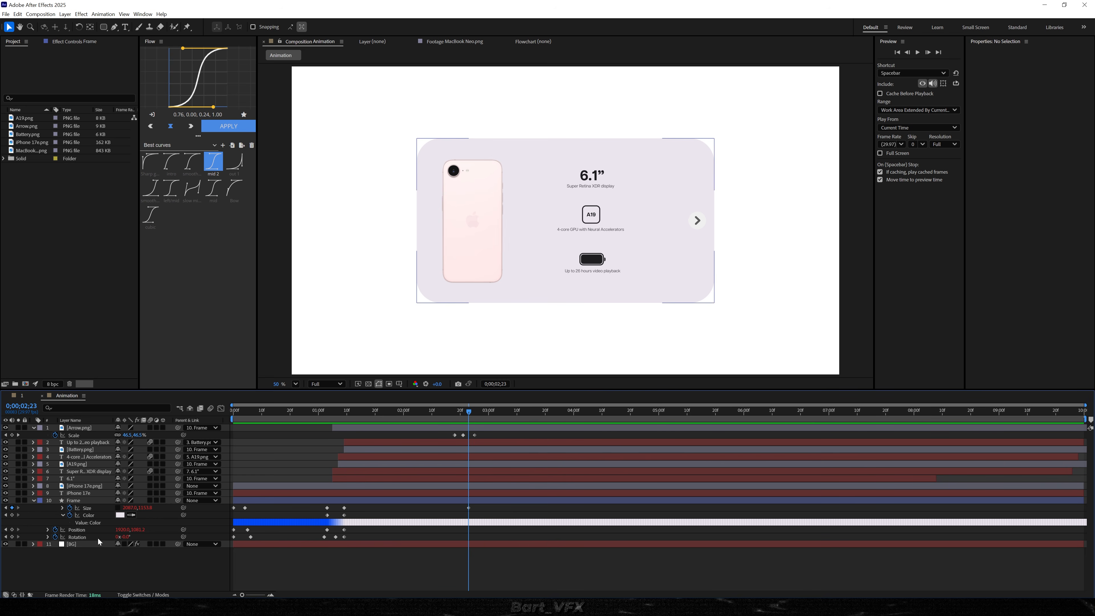
click(12, 537)
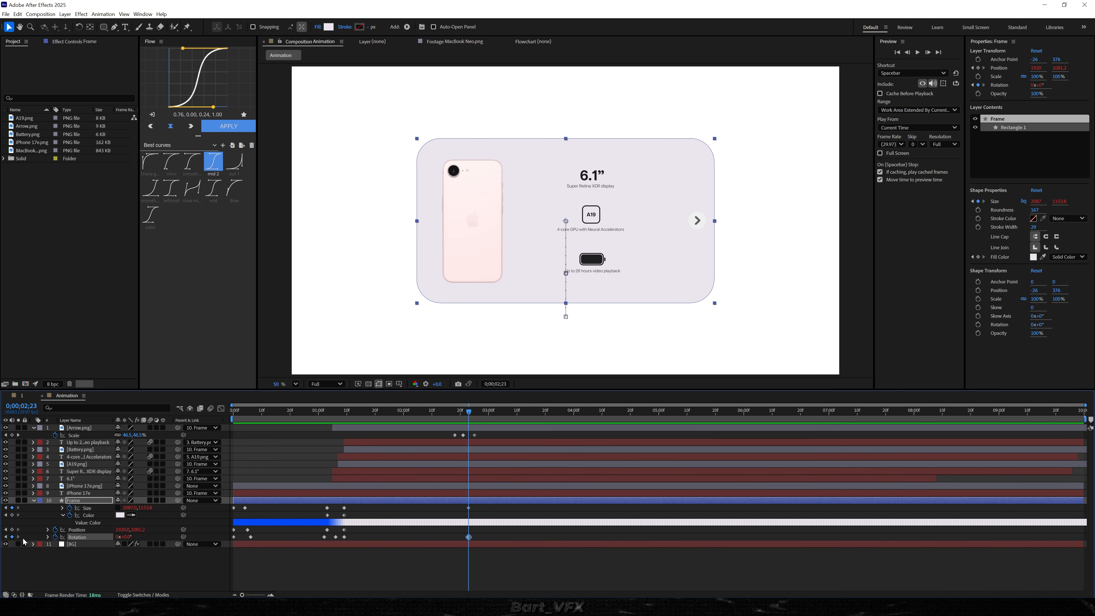
click(12, 515)
Step: Trim the end of the iPhone 17e text layer to just after its opacity fade-out
click(88, 494)
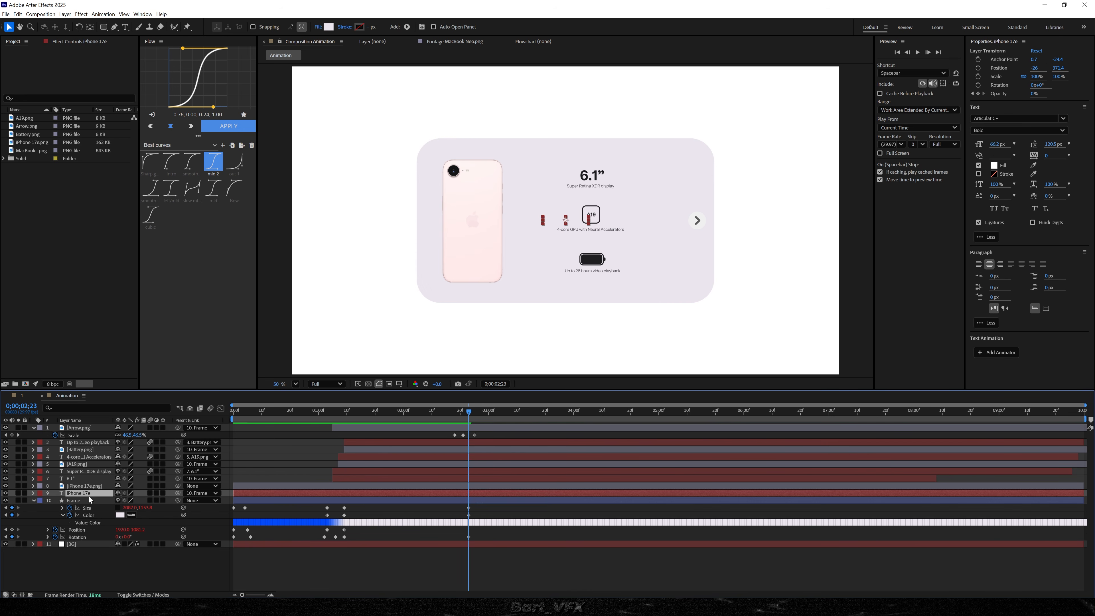
key(t)
drag(332, 414, 339, 415)
key(alt+])
Step: Add a Position keyframe to the iPhone 17e image layer at 0;00;02;23
click(462, 414)
click(461, 486)
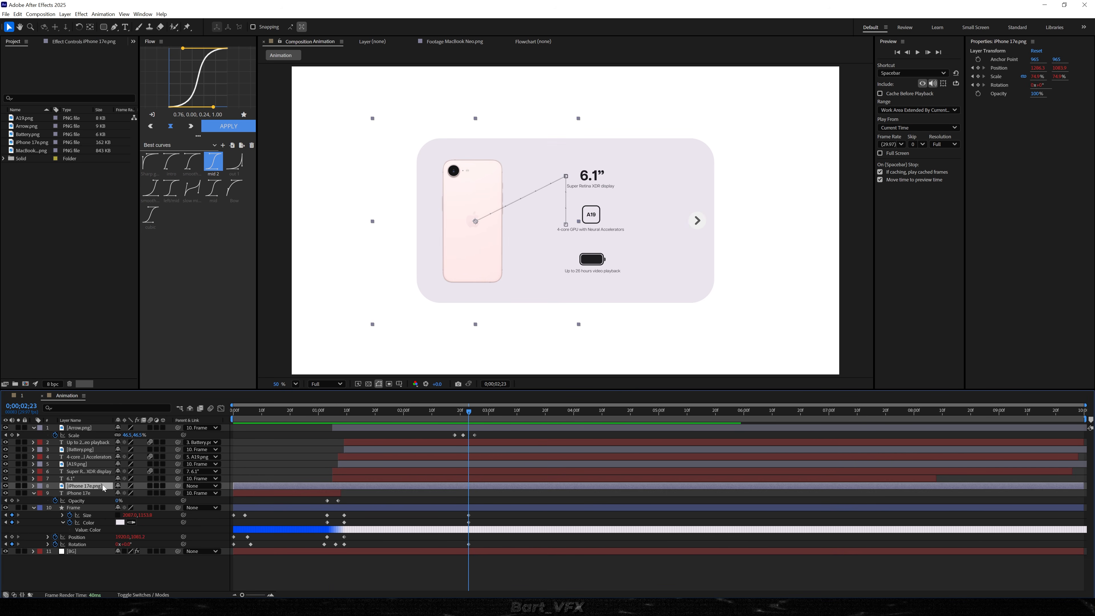
key(alt+shift+p)
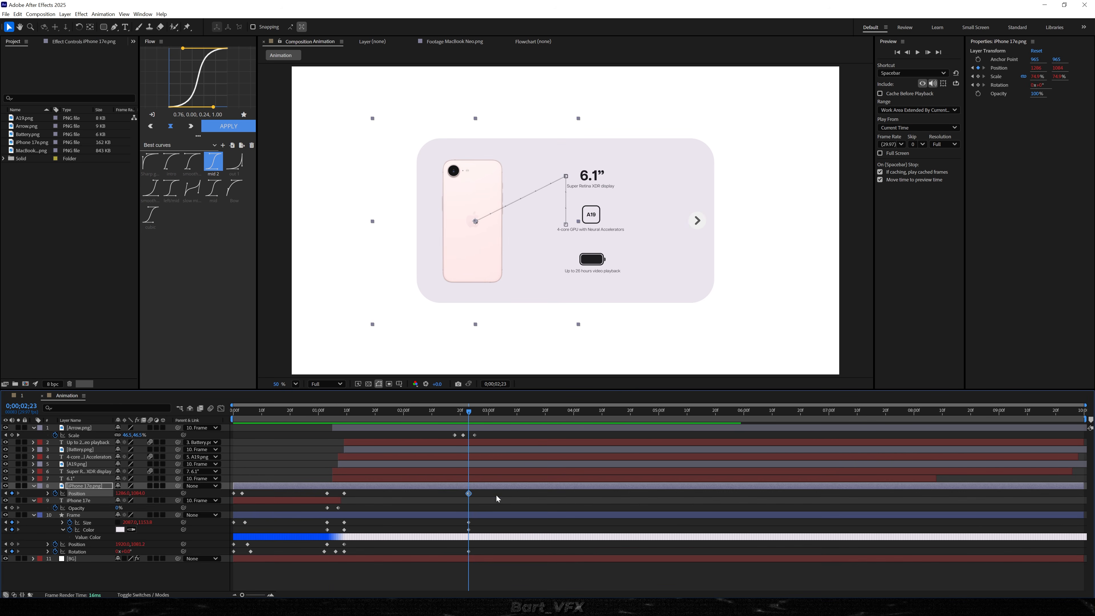
Step: Add Position keyframes to the 6.1", A19, Battery and Arrow layers at 0;00;02;23
click(77, 478)
ctrl+click(78, 464)
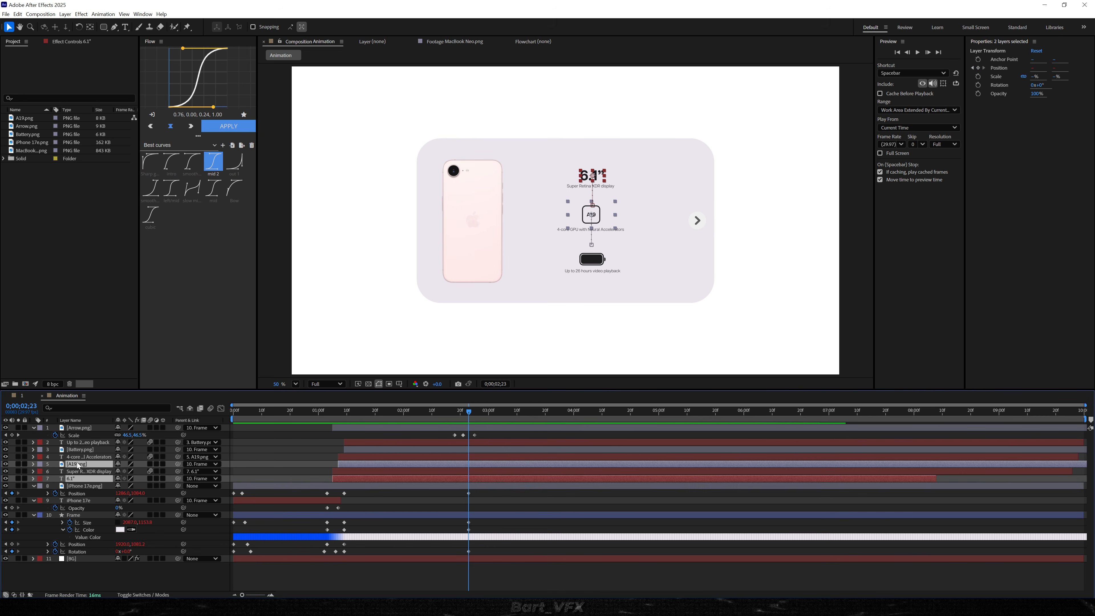
ctrl+click(80, 449)
ctrl+click(80, 428)
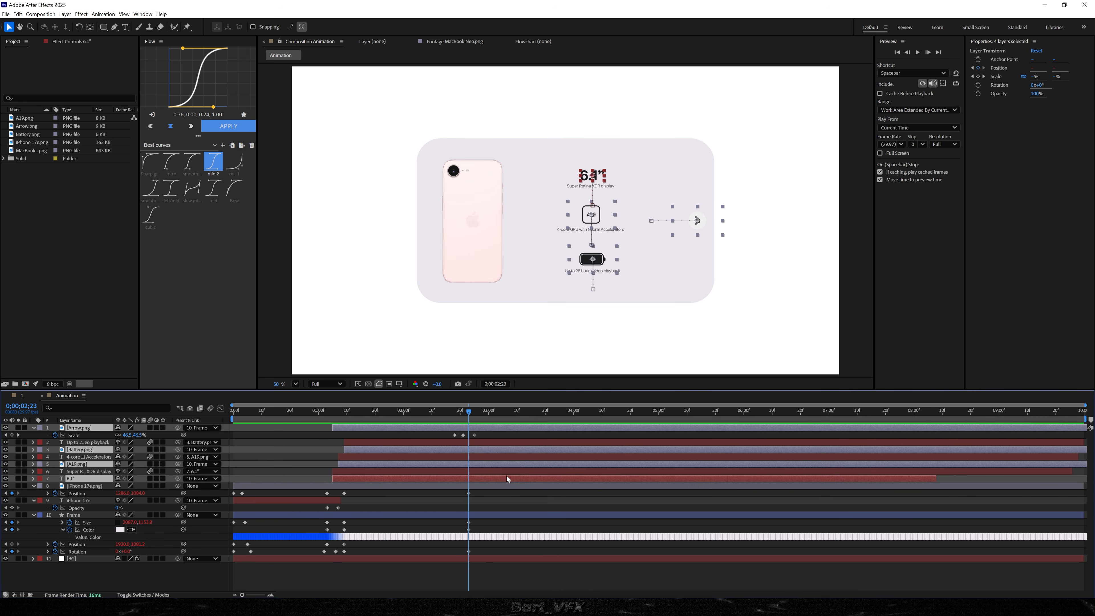
key(alt+shift+p)
Step: Set the Frame layer's Size to about 2731 by 800.8 at 0;00;03;02
drag(469, 412, 497, 417)
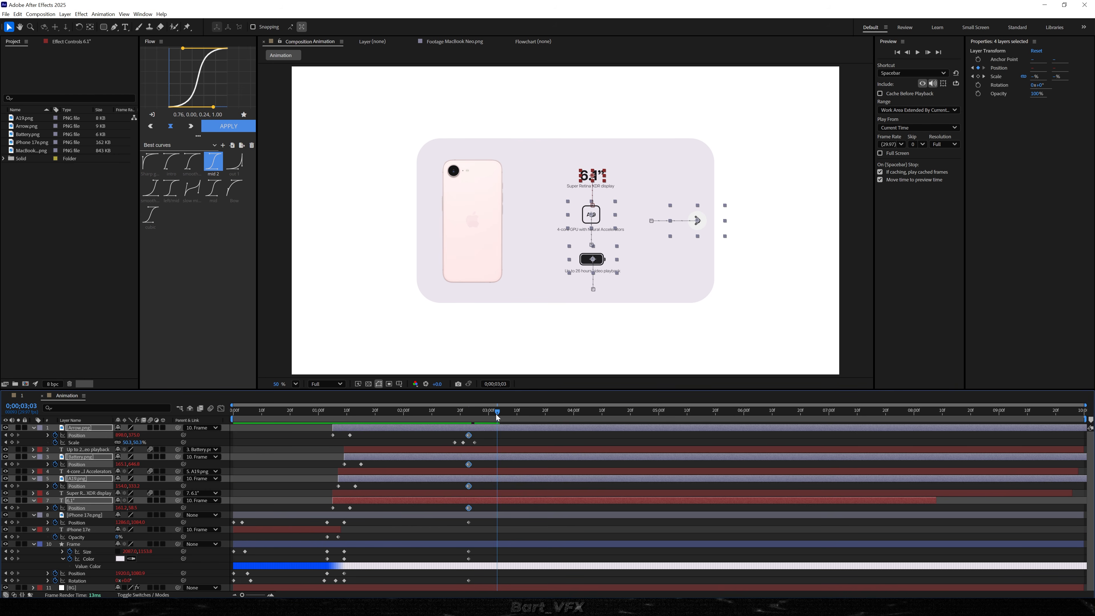
click(496, 538)
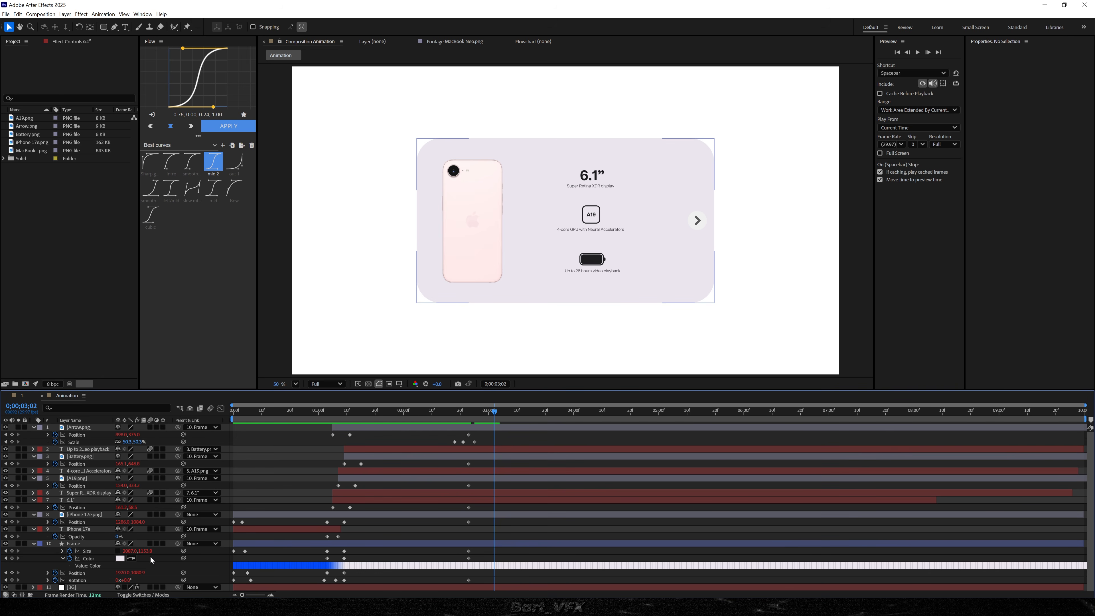
drag(150, 552, 21, 574)
drag(130, 551, 95, 557)
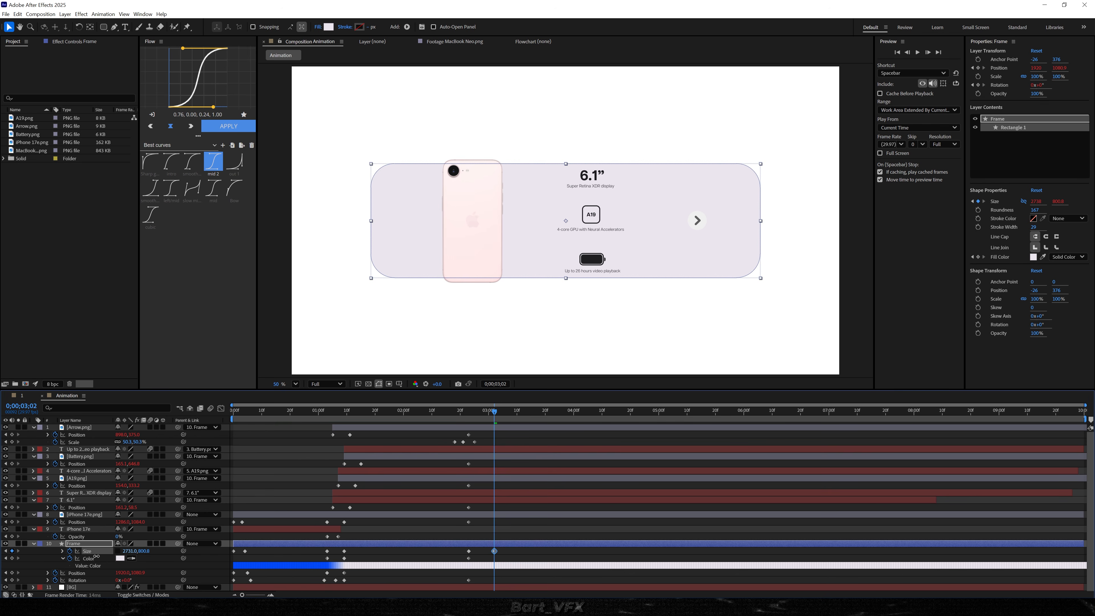
Step: Give the Frame a slight clockwise tilt at 0;00;02;28 and paste its 0;00;02;23 rotation keyframe just after 0;00;03;02
click(487, 424)
drag(484, 421, 482, 421)
drag(126, 577, 141, 581)
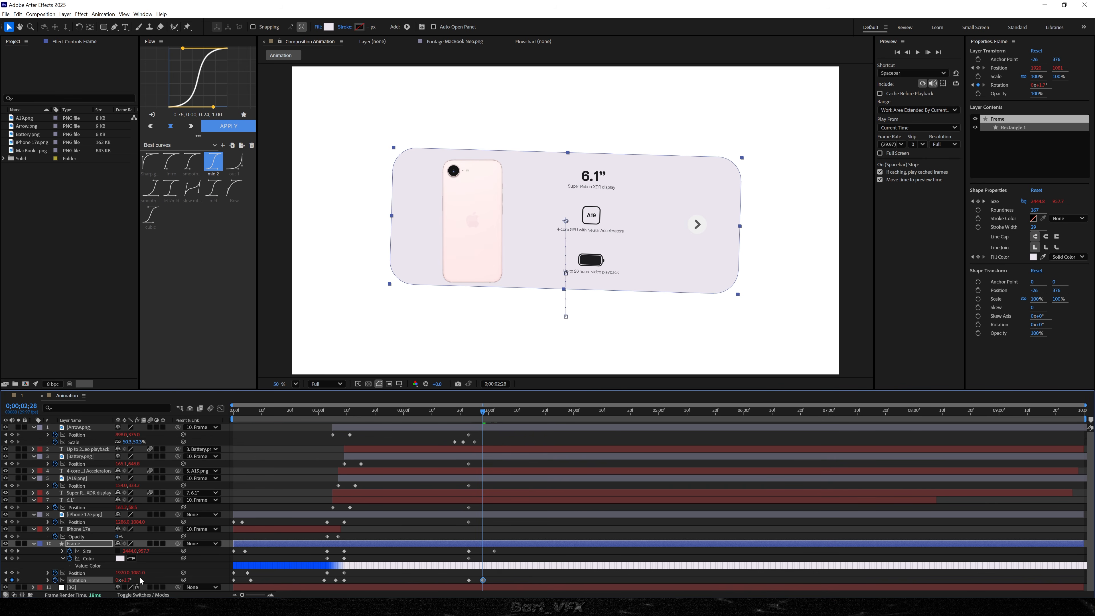
drag(127, 580, 120, 580)
click(468, 580)
mouse_move(494, 420)
mouse_down()
mouse_move(455, 424)
mouse_move(502, 420)
mouse_move(459, 427)
mouse_move(494, 426)
mouse_up()
key(ctrl+v)
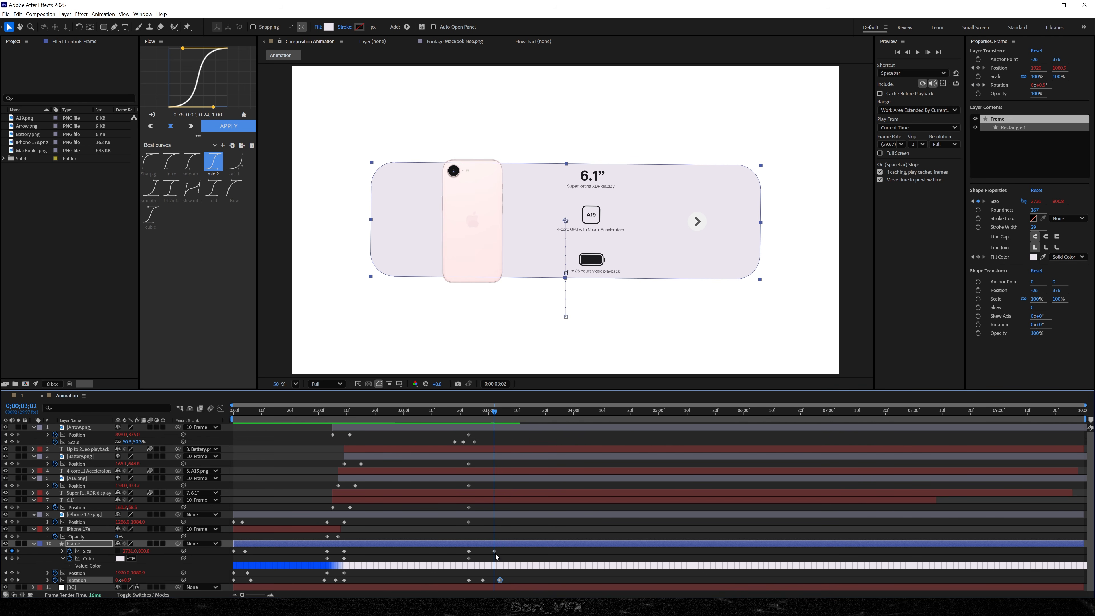
Step: Set the Frame layer's Color to white (FFFFFF) at 0;00;03;02
click(119, 558)
drag(459, 259, 419, 227)
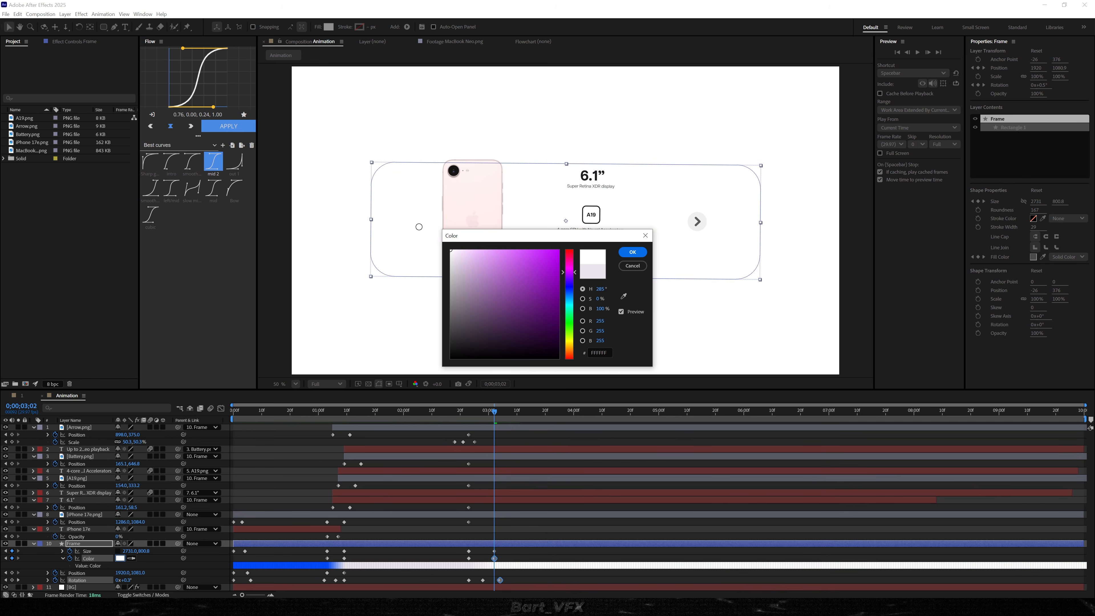
click(632, 252)
Step: Add a Fill Color keyframe to the BG layer at 0;00;02;23
click(488, 587)
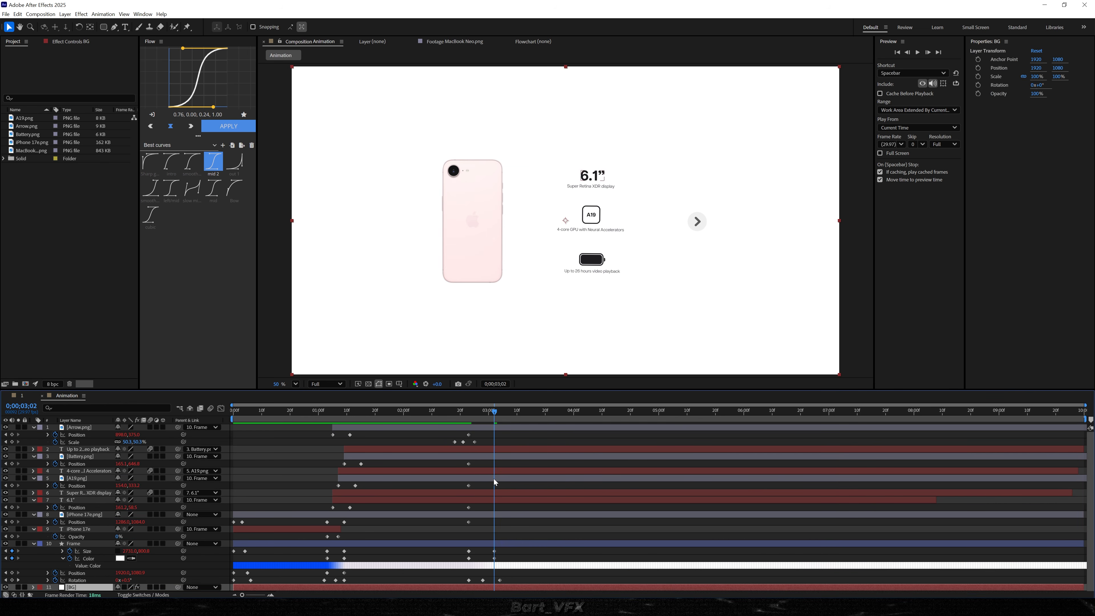
click(470, 418)
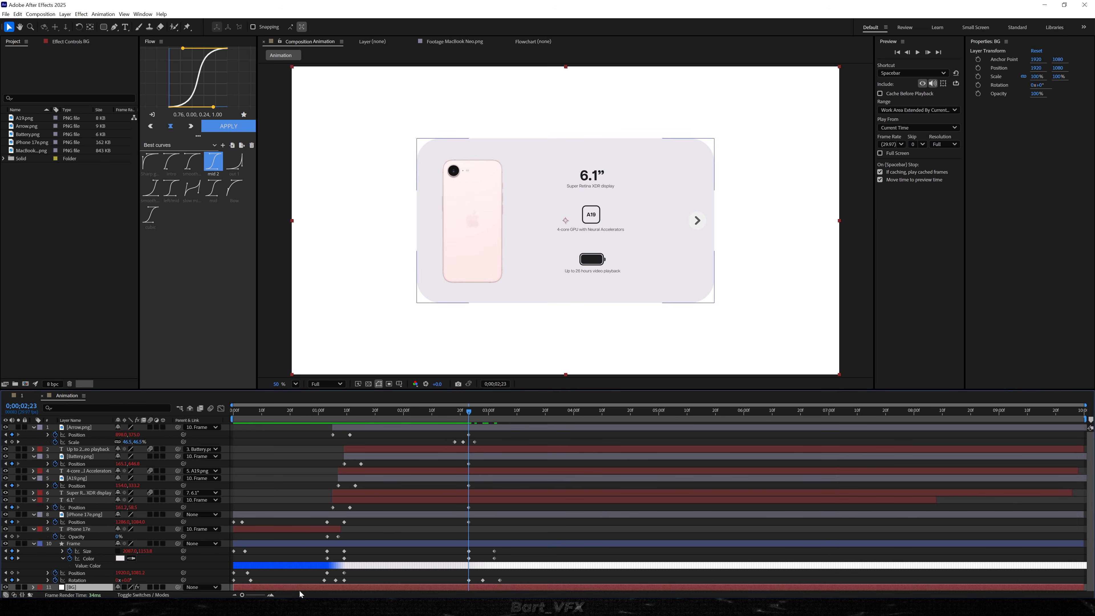
click(62, 40)
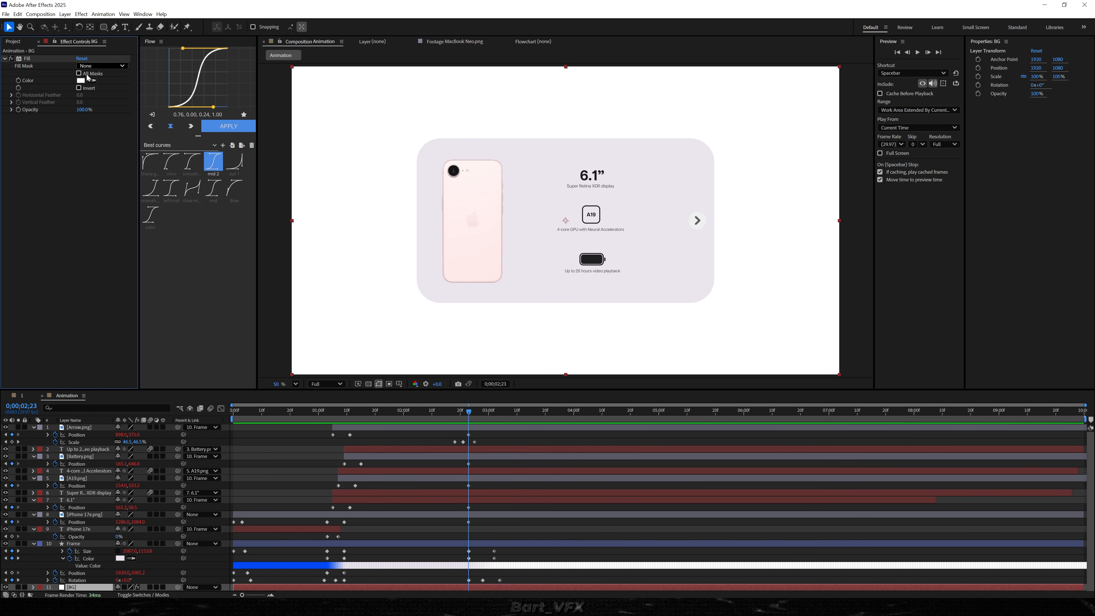
click(18, 81)
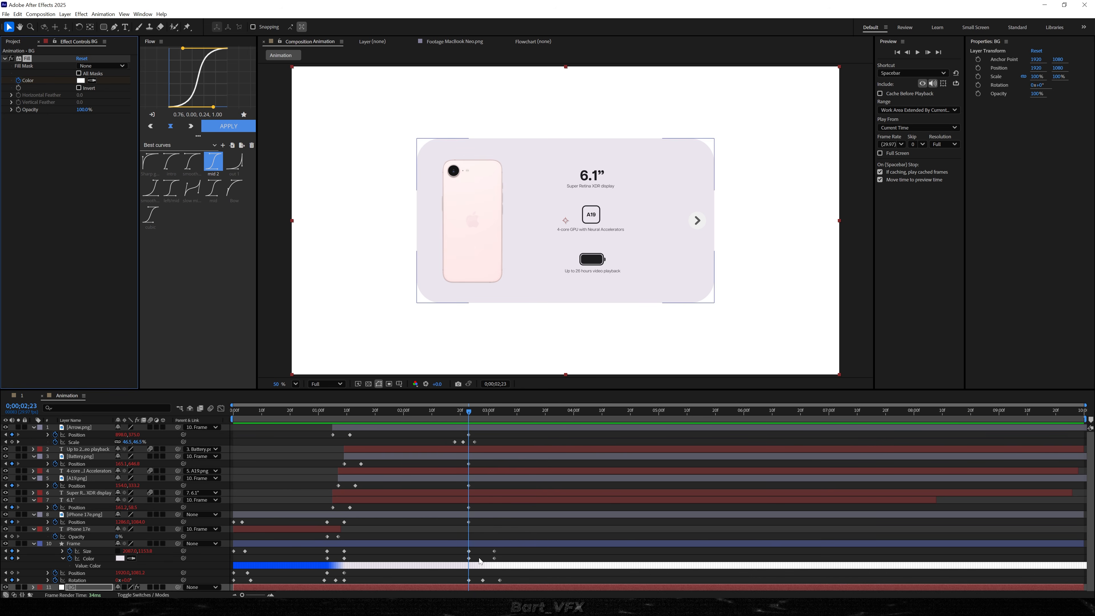
Step: Set the BG layer's Fill Color to E6F2ED at 0;00;03;02 and check the color transition
scroll(504, 535, down, 1)
click(491, 581)
key(k)
key(k)
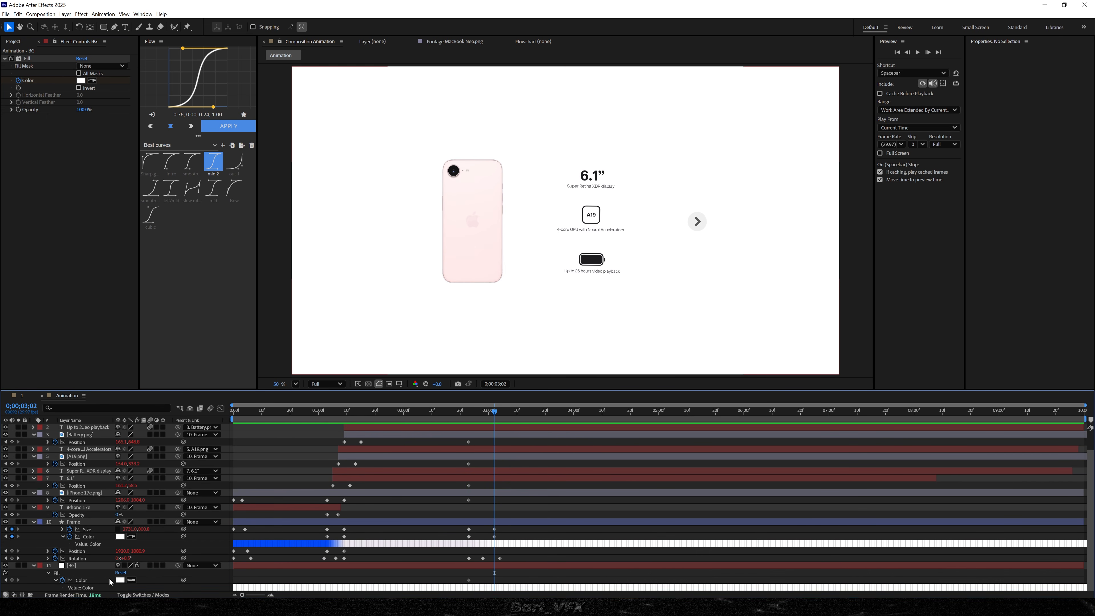
click(120, 580)
text(E6F2ED)
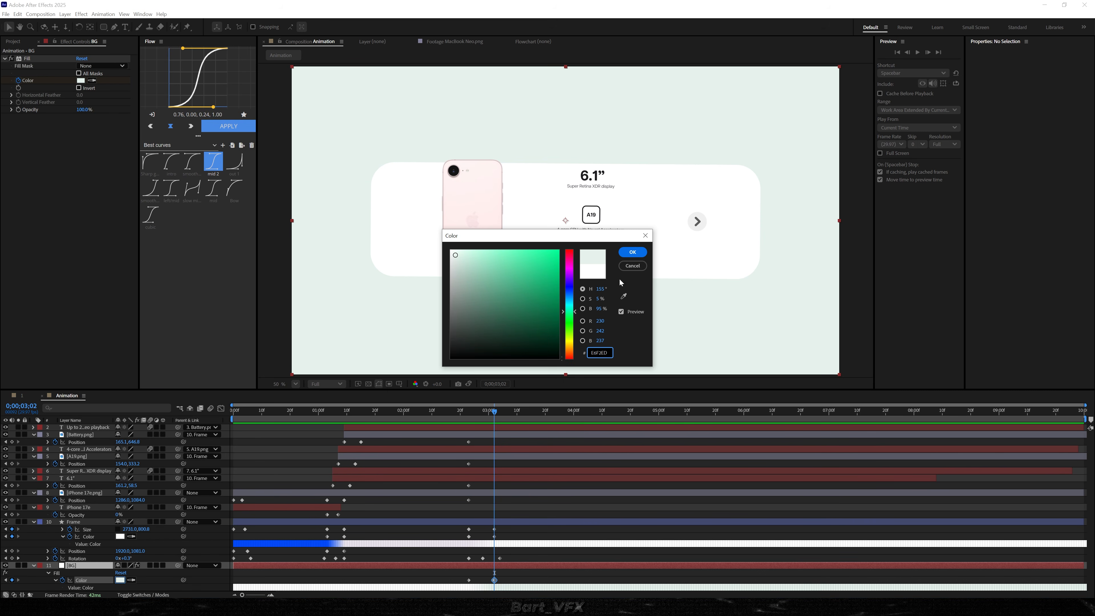
click(632, 252)
click(544, 570)
mouse_move(491, 416)
mouse_down()
mouse_move(470, 415)
mouse_move(488, 416)
mouse_up()
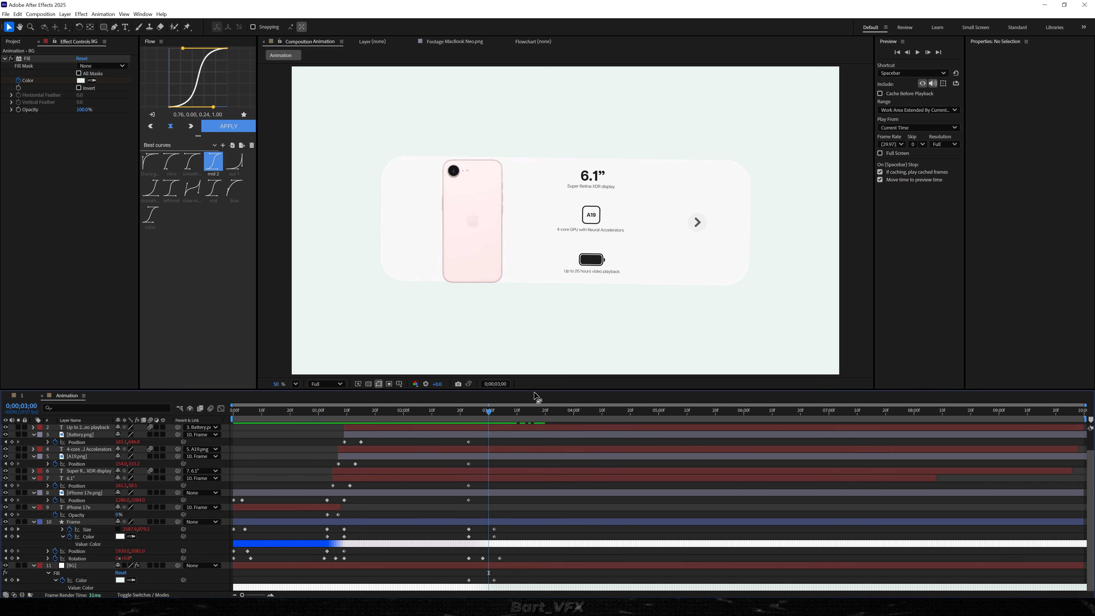
drag(489, 421, 496, 420)
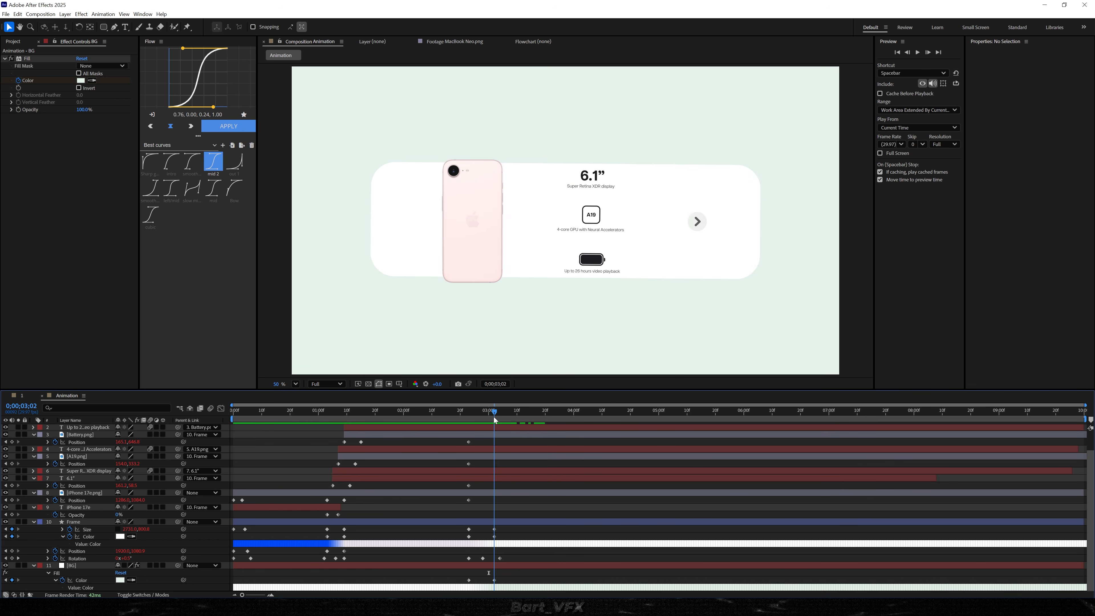
Step: Move the iPhone image horizontally to the opposite end of the frame at 0;00;03;02 and preview the slide
click(468, 501)
click(414, 504)
drag(124, 500, 816, 481)
click(463, 416)
key(space)
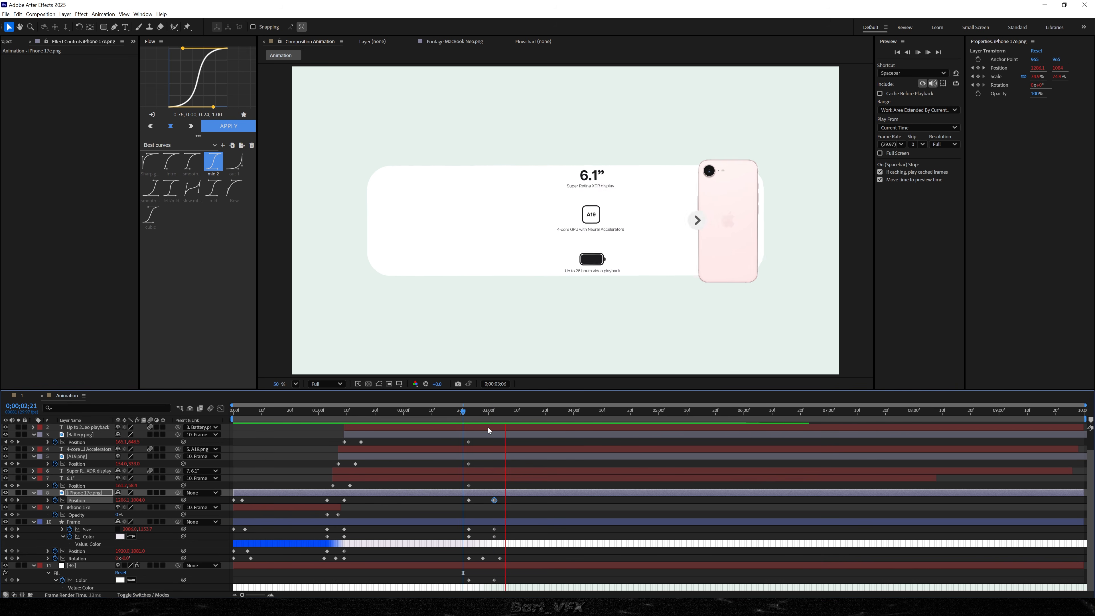
key(space)
key(space)
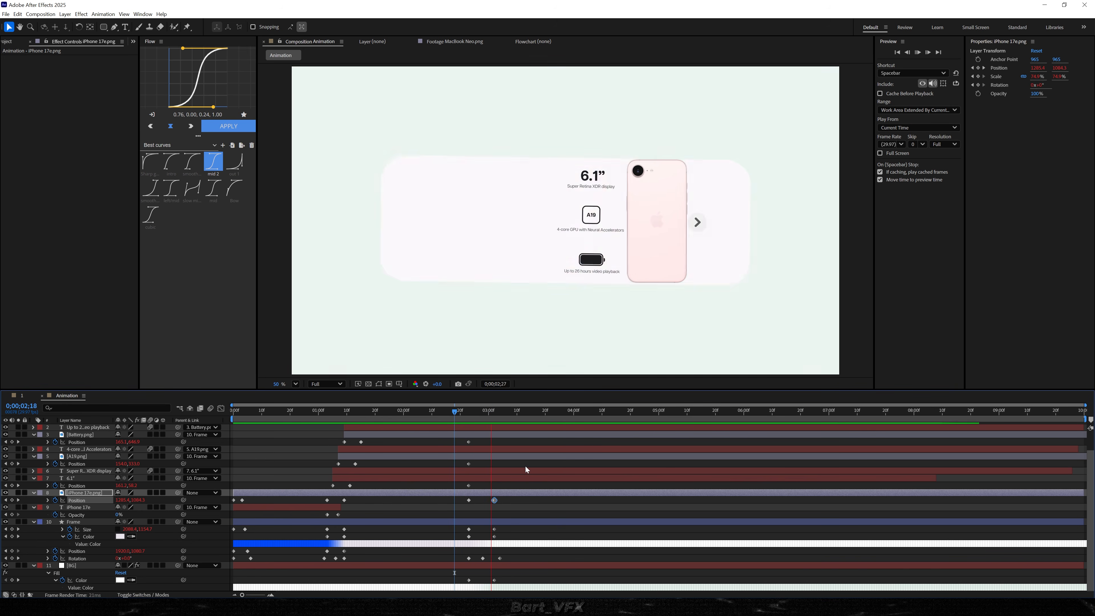
key(space)
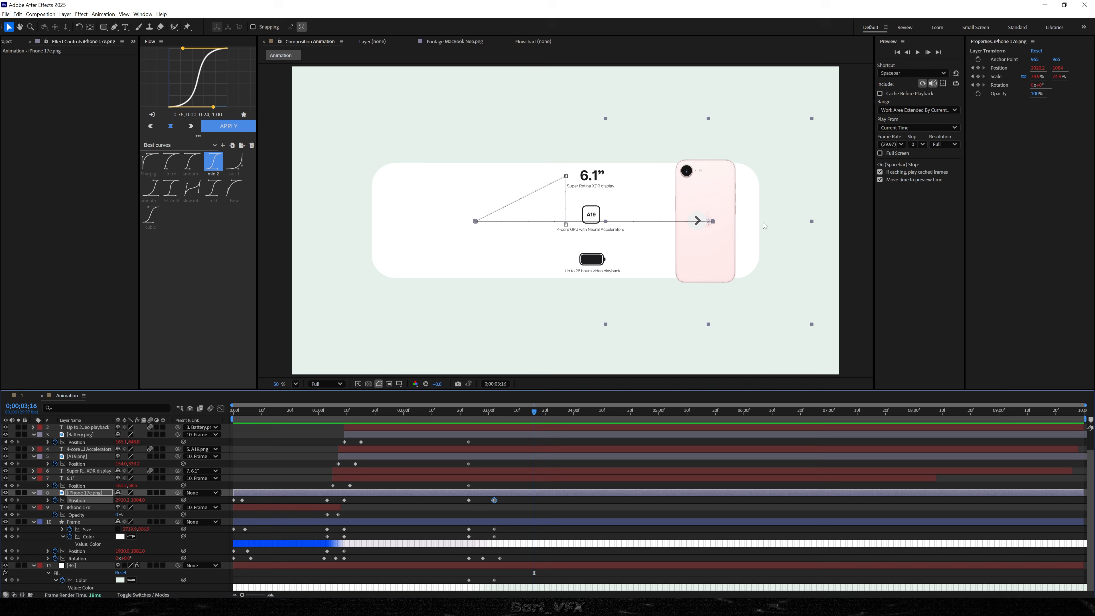
Step: Retime the iPhone, Frame and BG end keyframes to 0;00;02;29, with the Frame's last two rotation keyframes at 0;00;02;27 and 0;00;03;01
alt+scroll(481, 524, up, 6)
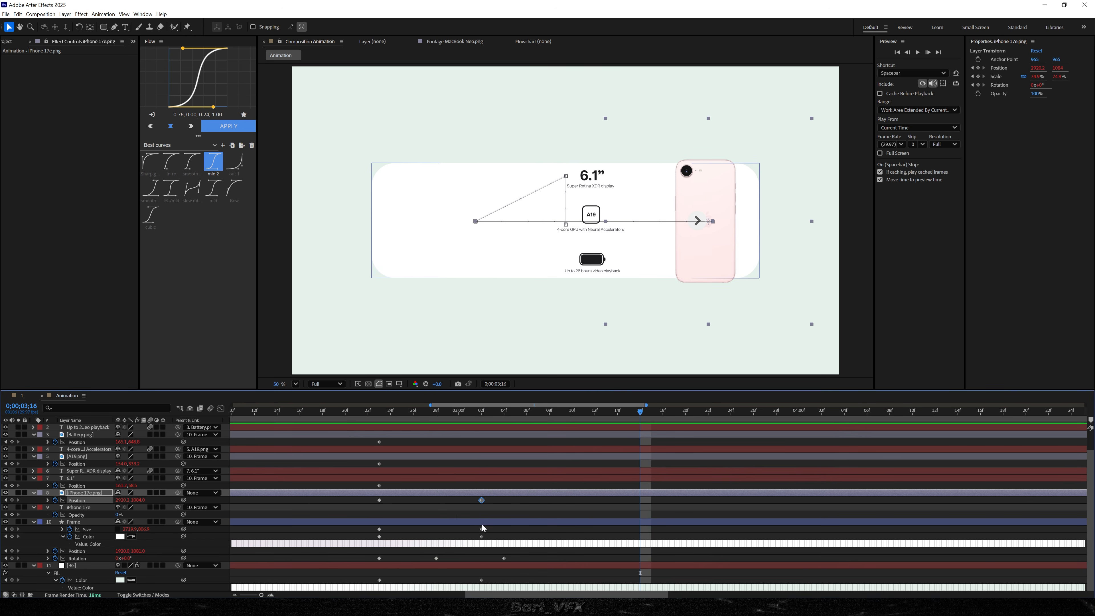
drag(431, 497, 547, 589)
drag(446, 560, 434, 561)
click(435, 559)
drag(452, 498, 460, 582)
drag(342, 411, 309, 410)
key(space)
key(space)
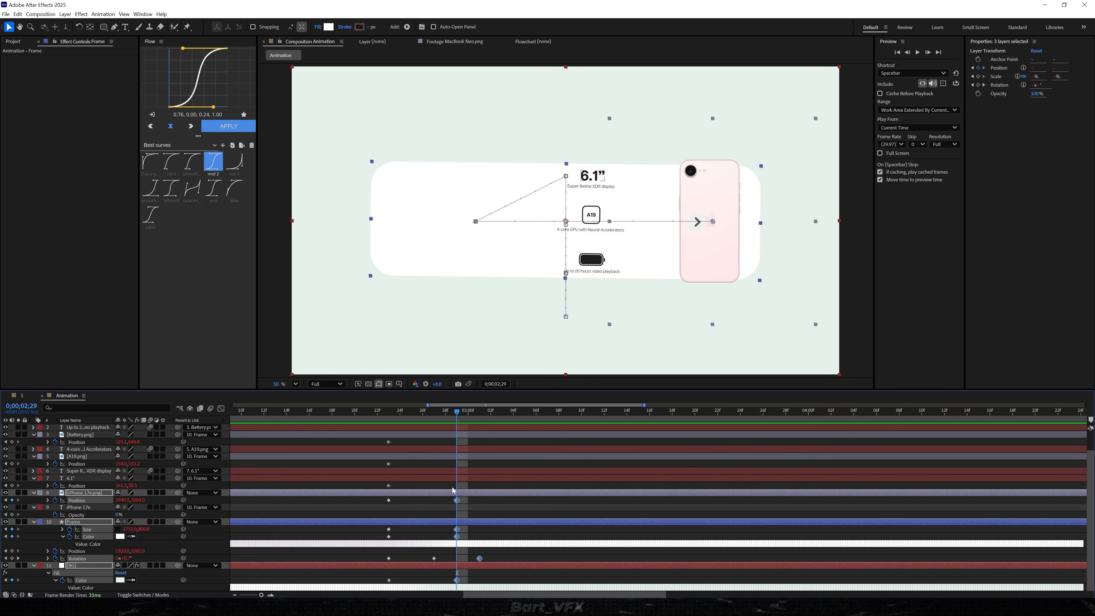
Step: Slide the 6.1", A19 and Battery layers horizontally out past the frame's right edge at 0;00;02;29
drag(453, 490, 380, 435)
drag(120, 441, 731, 433)
drag(383, 418, 461, 419)
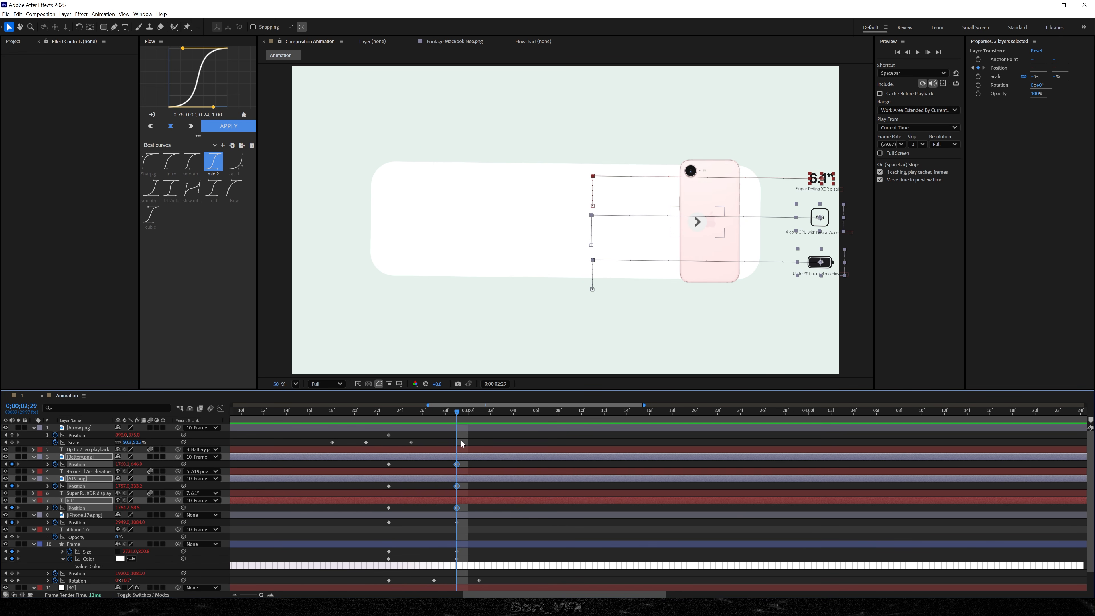
Step: Slide the Arrow layer horizontally off the canvas to the right at 0;00;02;29 and check its exit
click(388, 435)
drag(119, 436, 682, 450)
click(707, 442)
drag(390, 416, 458, 416)
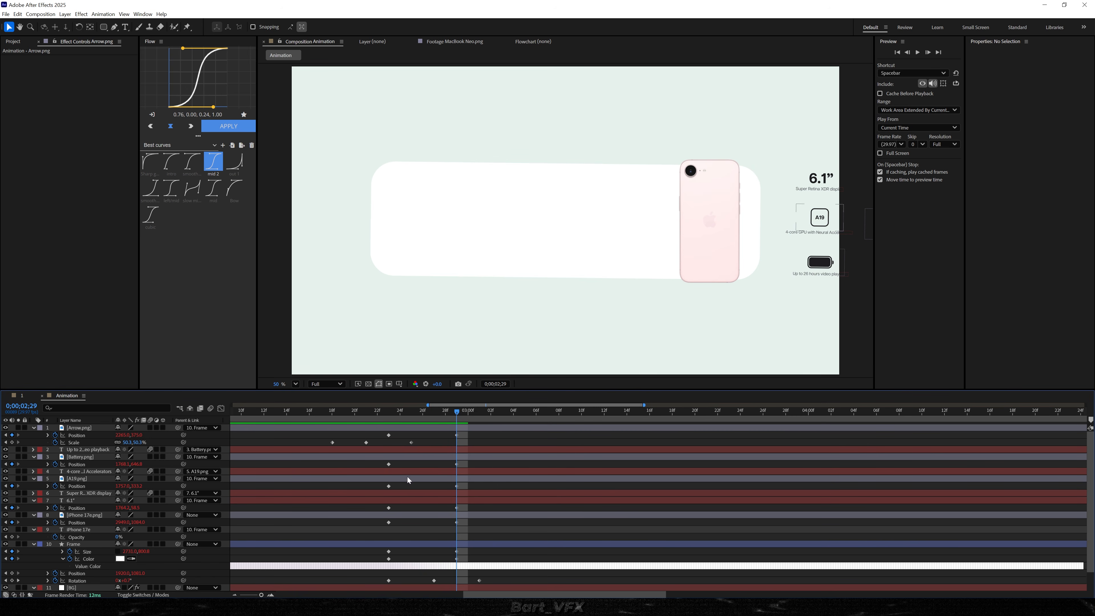
Step: Collapse all layer properties and show the Mode and Track Matte columns for the whole timeline
click(276, 516)
key(ctrl+a)
key(u)
click(75, 555)
scroll(75, 555, down, 3)
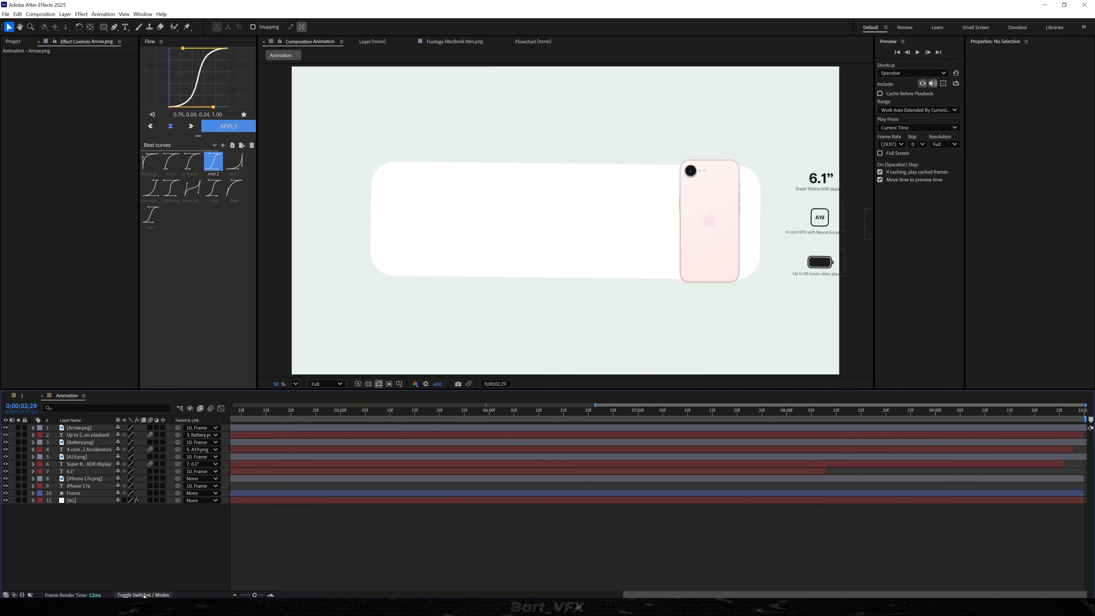
click(160, 594)
scroll(308, 526, down, 4)
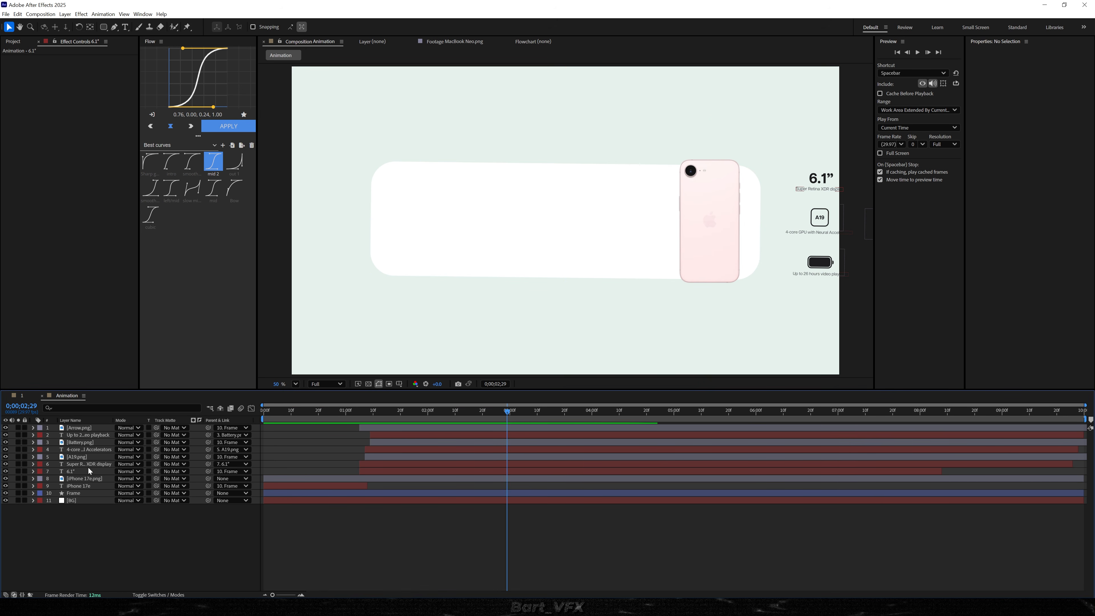
Step: Use Frame as the track matte for the arrow and all spec layers, turn Frame's visibility back on, and preview the transition
click(82, 471)
shift+click(84, 436)
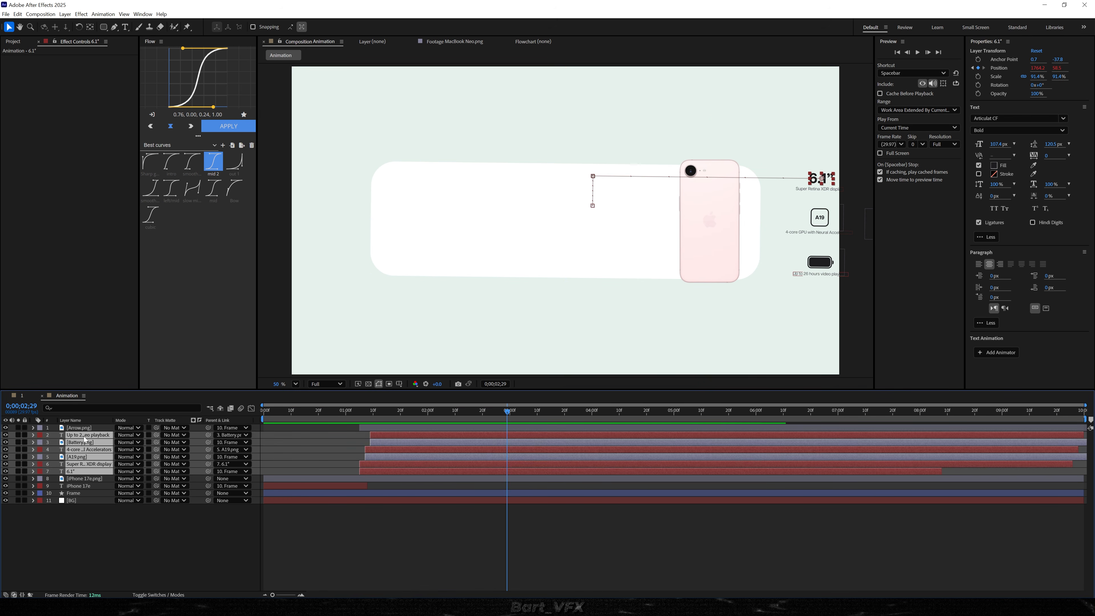
shift+click(82, 427)
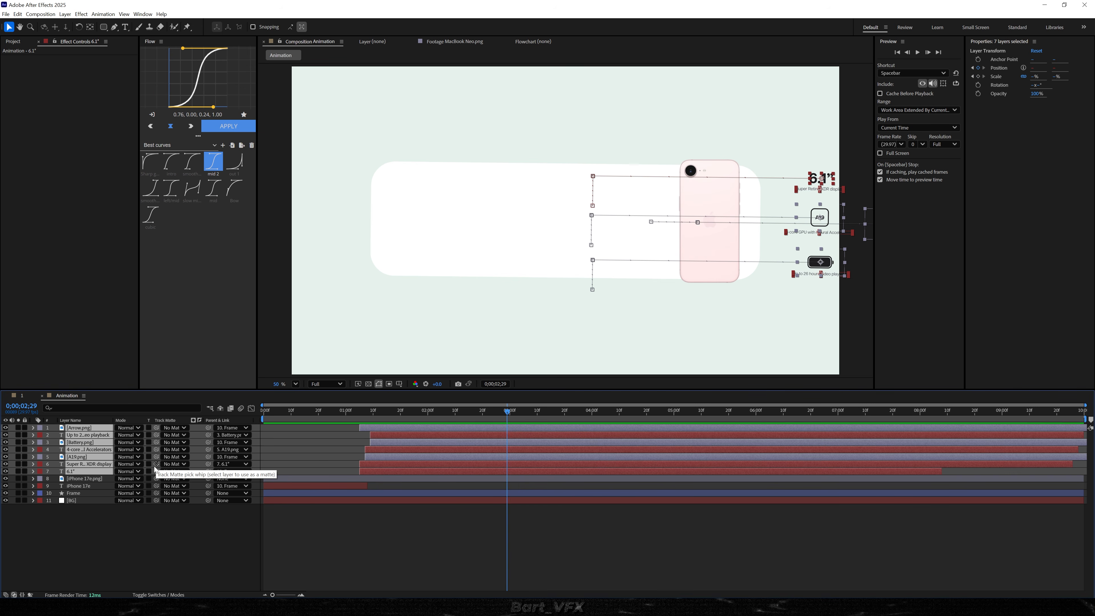
drag(157, 467, 86, 498)
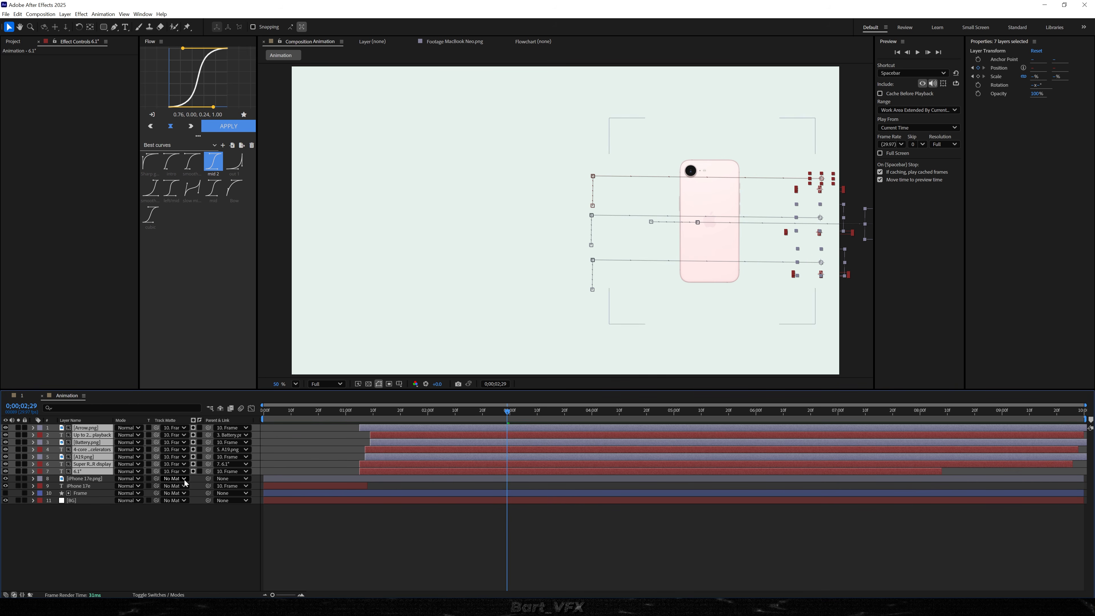
click(43, 495)
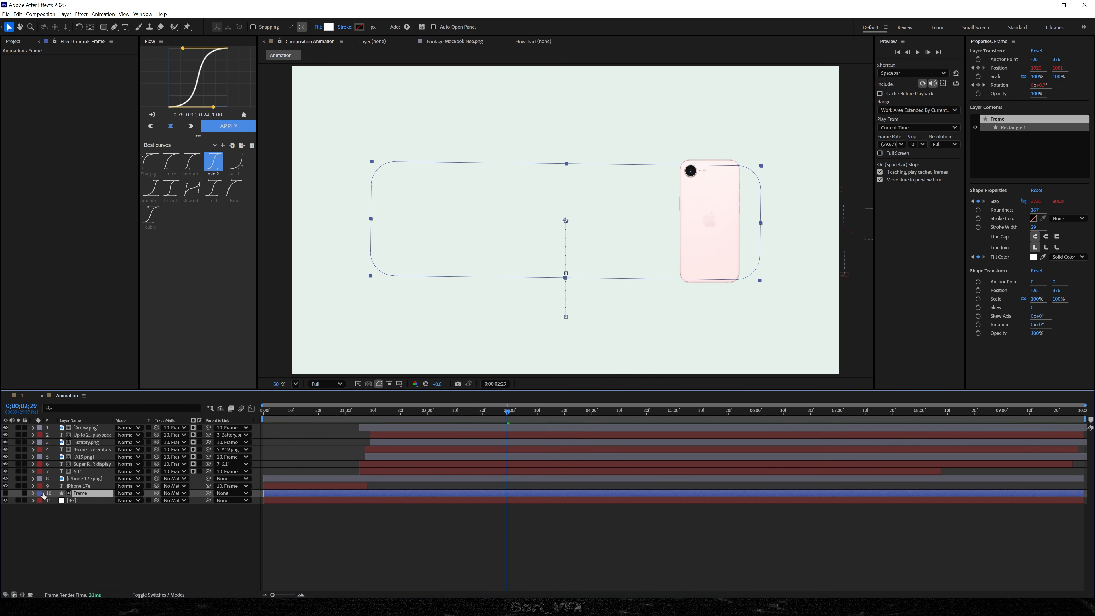
click(5, 493)
drag(449, 410, 491, 419)
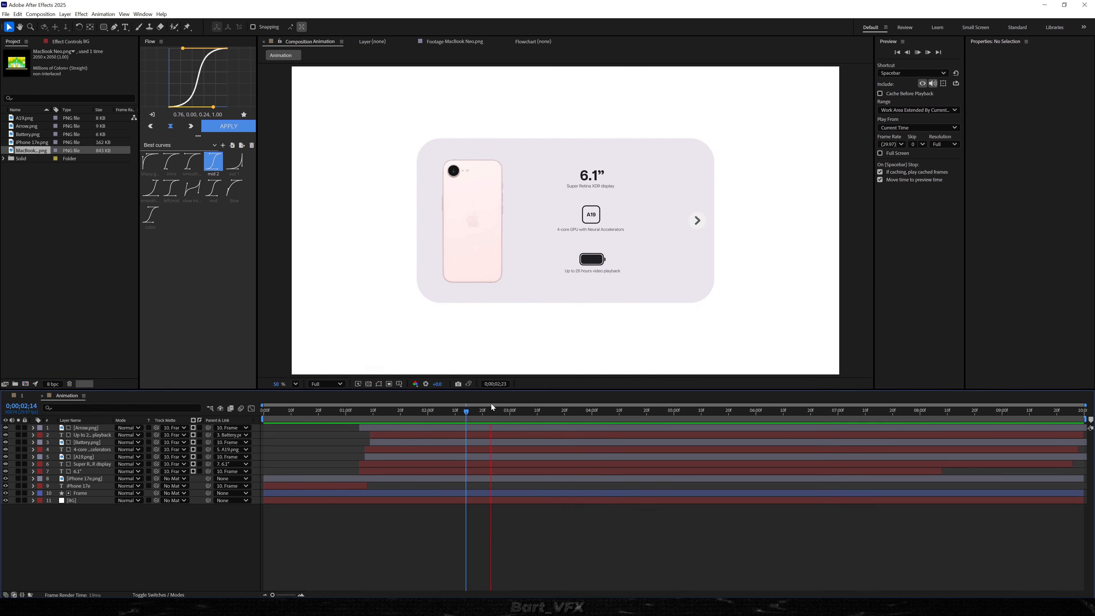
key(space)
key(space)
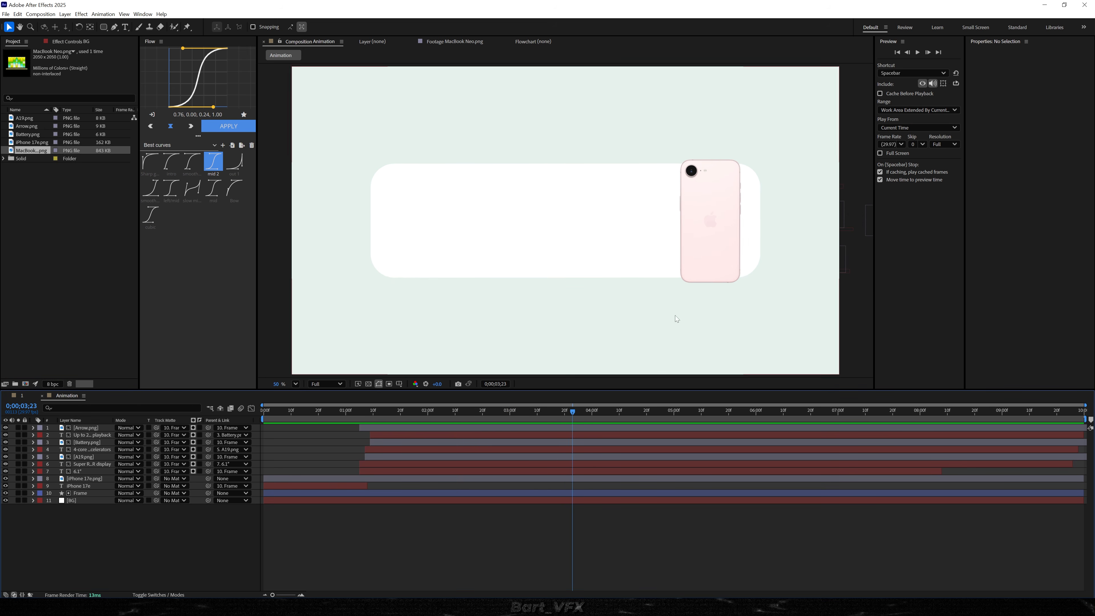
Step: Shift the iPhone image's last position keyframe to about 2863 px horizontally and check its settled position up to 0;00;04;28
click(716, 218)
key(u)
key(j)
drag(125, 486, 88, 486)
drag(491, 411, 645, 418)
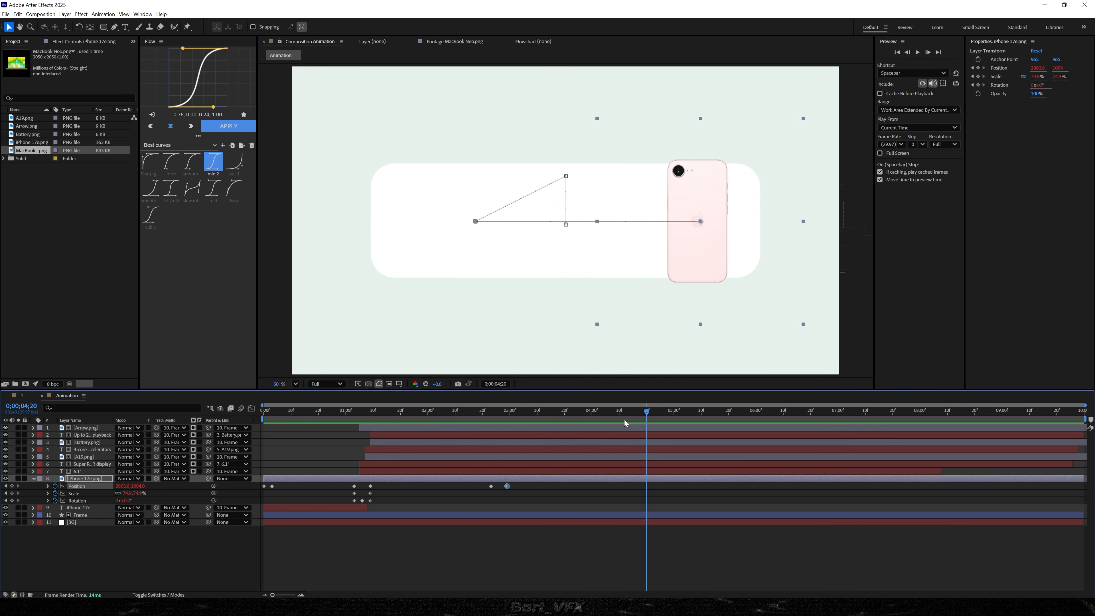
click(667, 418)
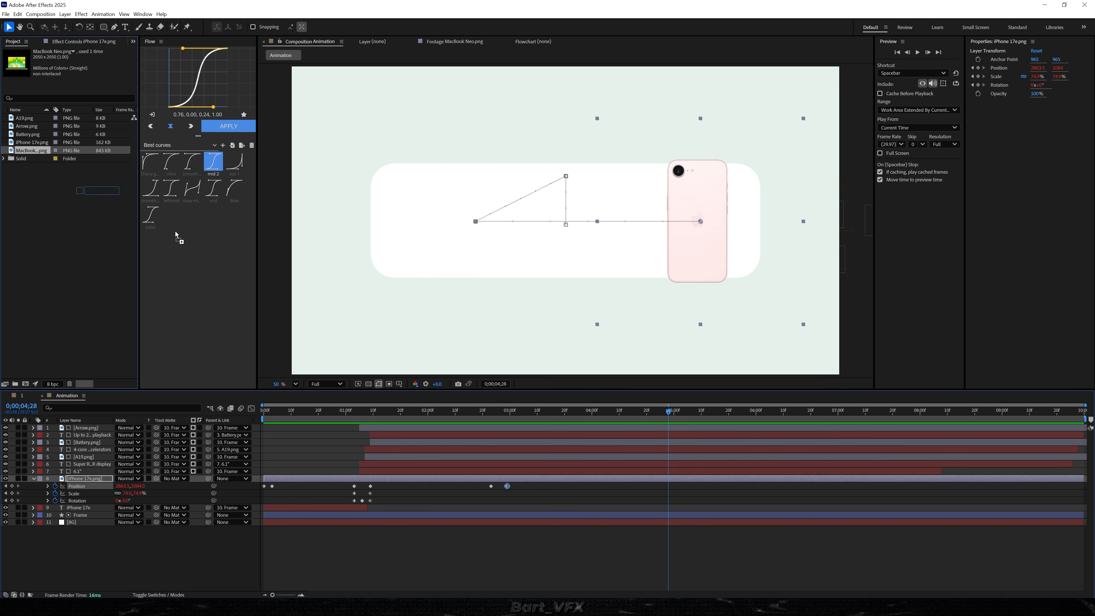
Step: Add MacBook Neo.png to the composition, scale it to 50.7%, and move it horizontally to about 2812 px over the iPhone
drag(623, 422, 620, 426)
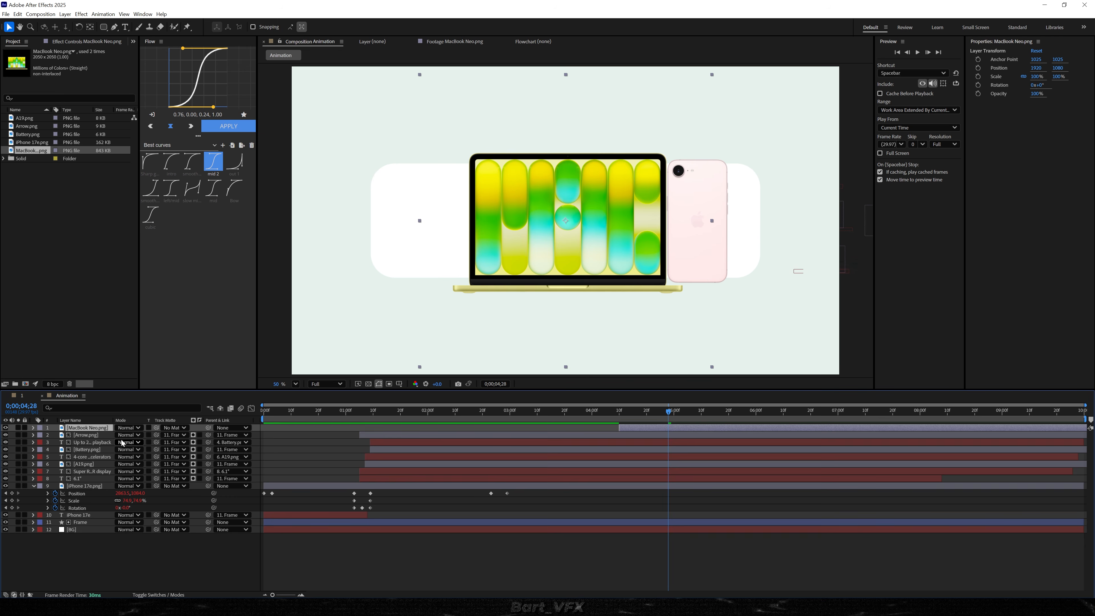
key(s)
drag(125, 435, 105, 435)
drag(585, 255, 712, 254)
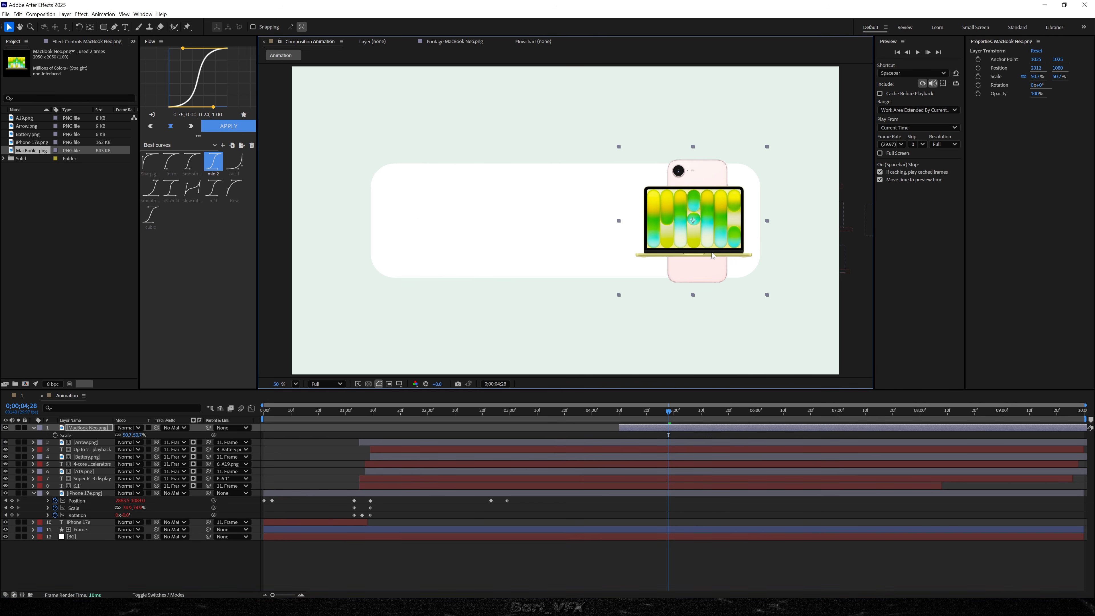
Step: Place the MacBook Neo layer directly above the iPhone 17e image layer and parent it to that image
drag(101, 433, 108, 490)
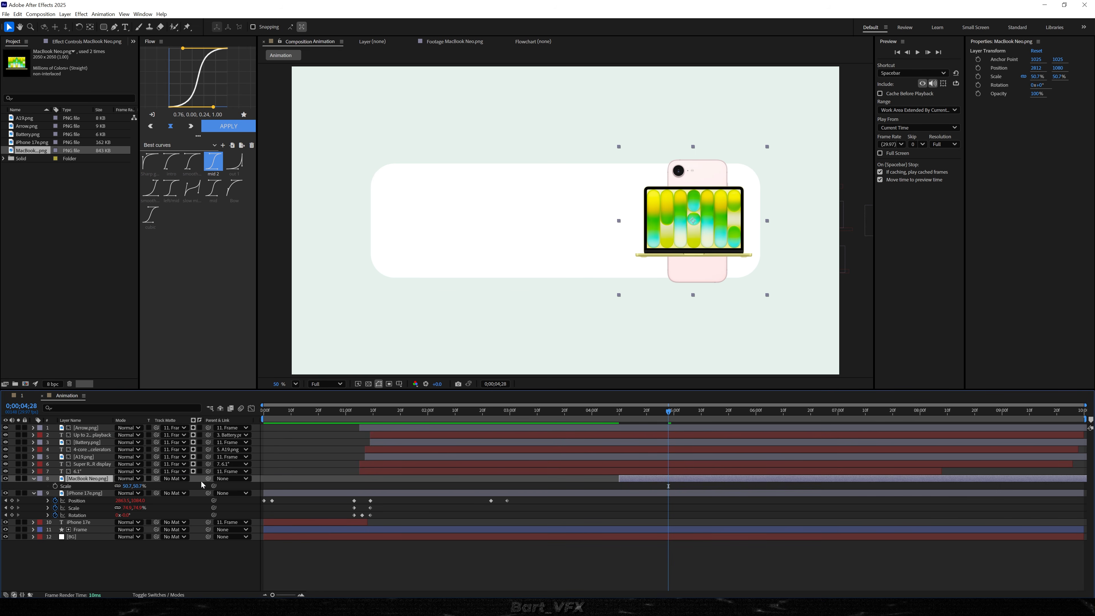
drag(208, 479, 193, 480)
drag(115, 487, 79, 493)
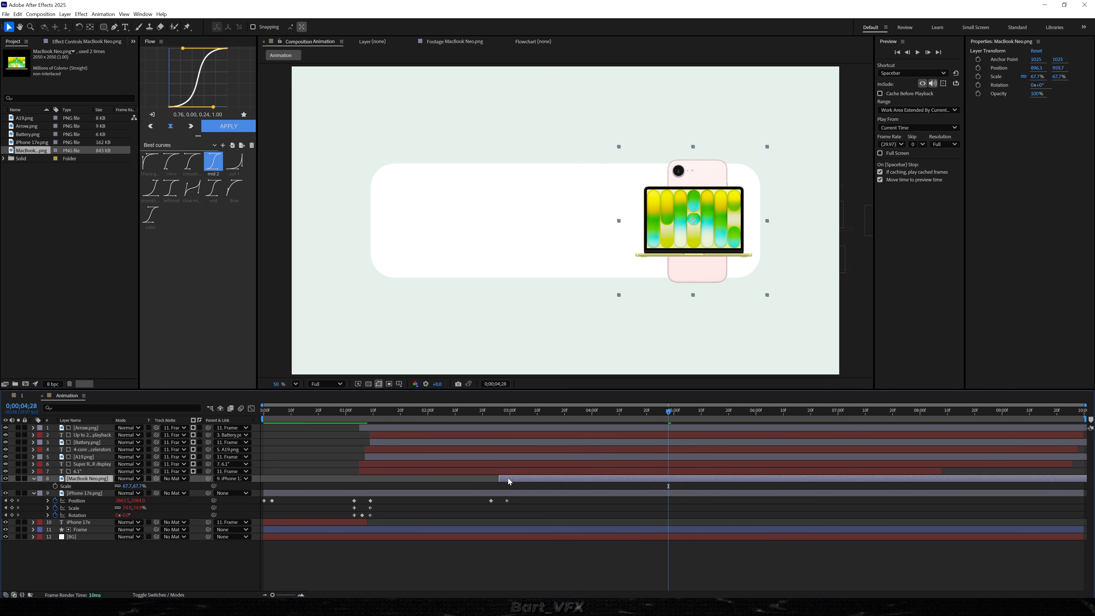
Step: Start the MacBook Neo layer at 0;00;02;26, trim the iPhone image's end to 0;00;02;25, and preview the swap
alt+scroll(517, 478, up, 3)
alt+scroll(563, 437, down, 3)
click(552, 417)
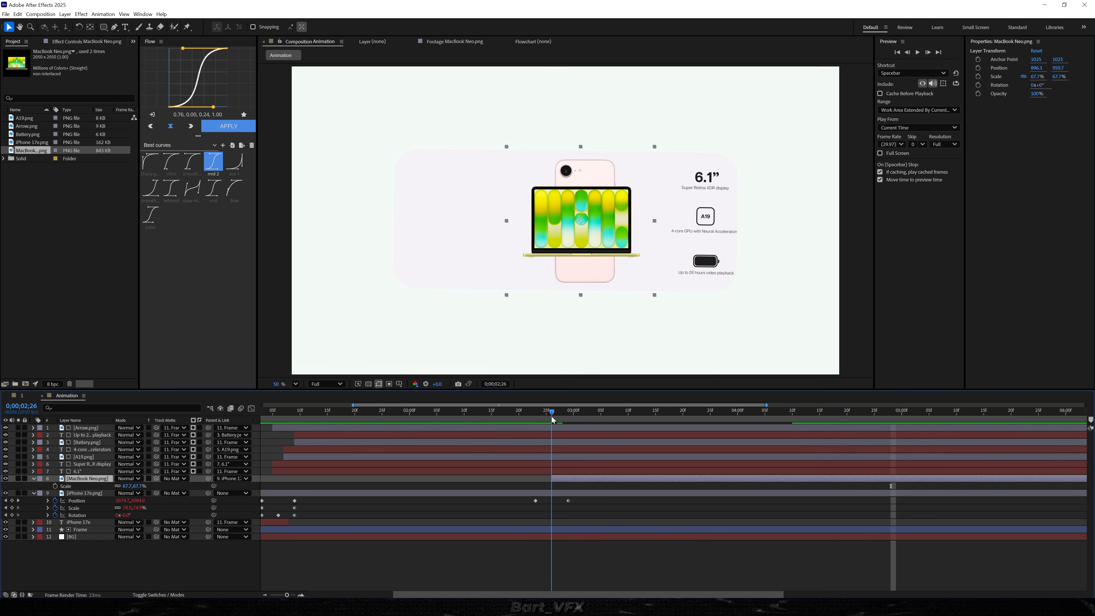
alt+scroll(557, 501, up, 2)
click(555, 495)
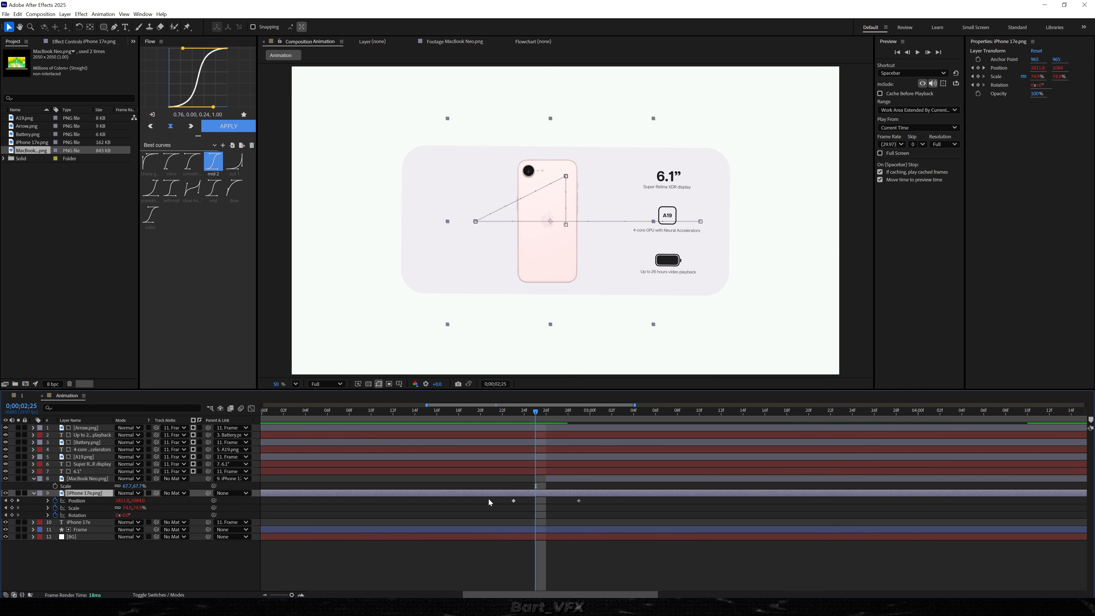
key(alt+bracketright)
click(560, 478)
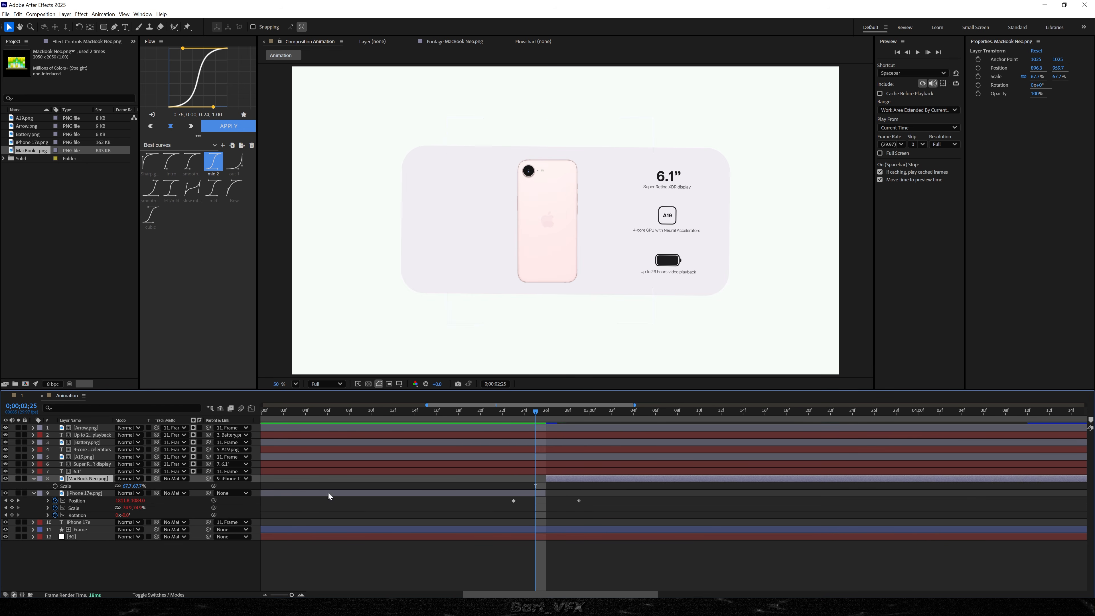
drag(542, 416, 405, 414)
key(minus)
key(minus)
click(442, 414)
key(space)
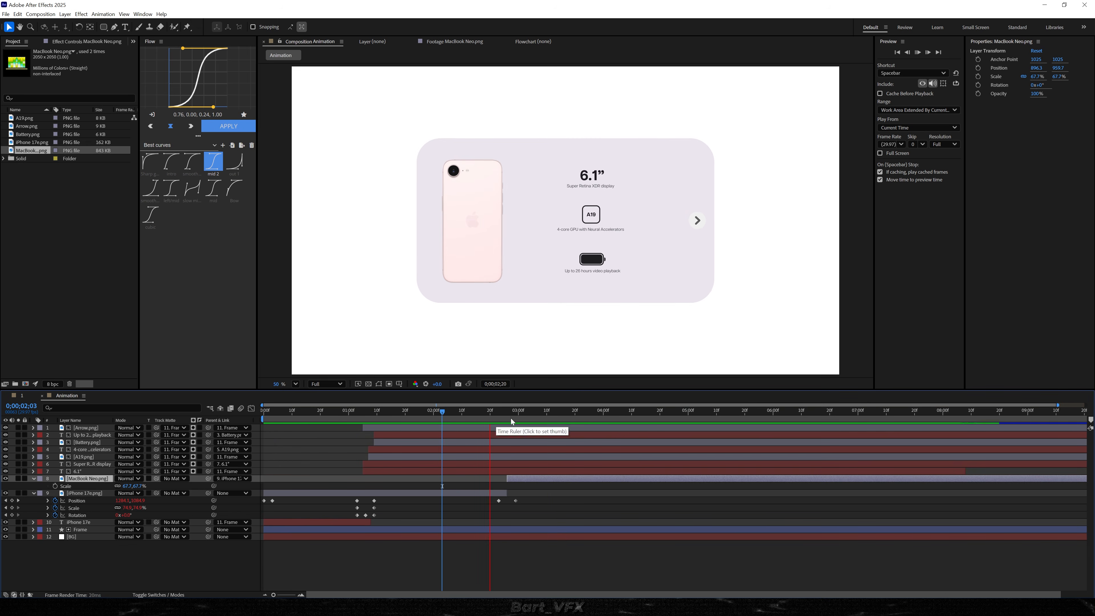
key(space)
Step: Reduce the MacBook Neo layer's scale to 55.2% and preview the transition again
key(s)
key(s)
drag(126, 486, 121, 487)
drag(549, 414, 438, 416)
key(space)
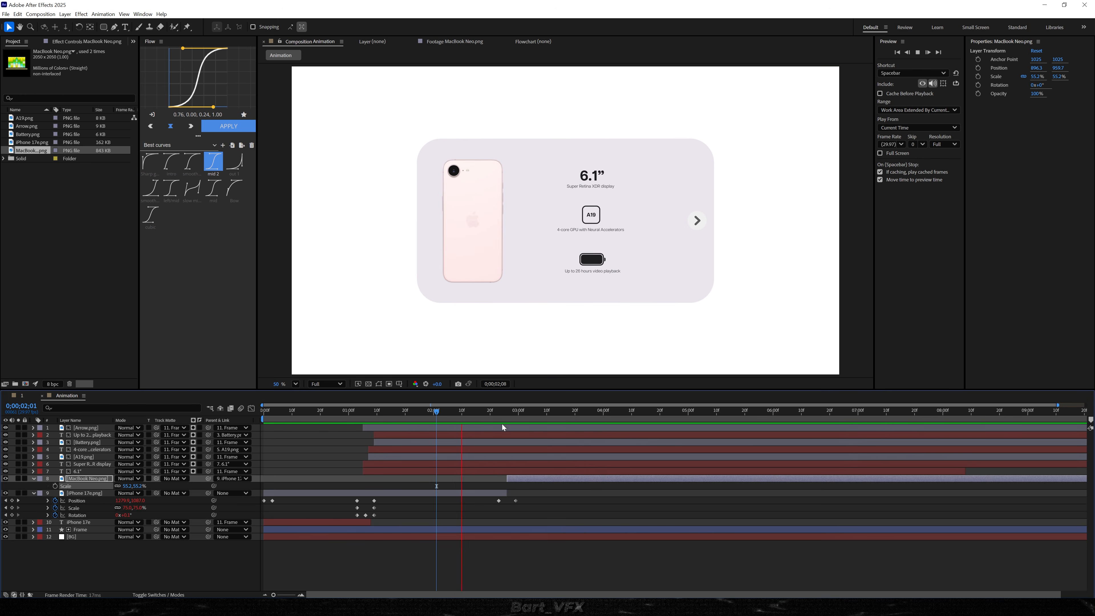
key(space)
Step: Shift the iPhone image's position keyframe at 0;00;02;29 horizontally to about 2794 px and preview the MacBook's motion
key(ctrl+a)
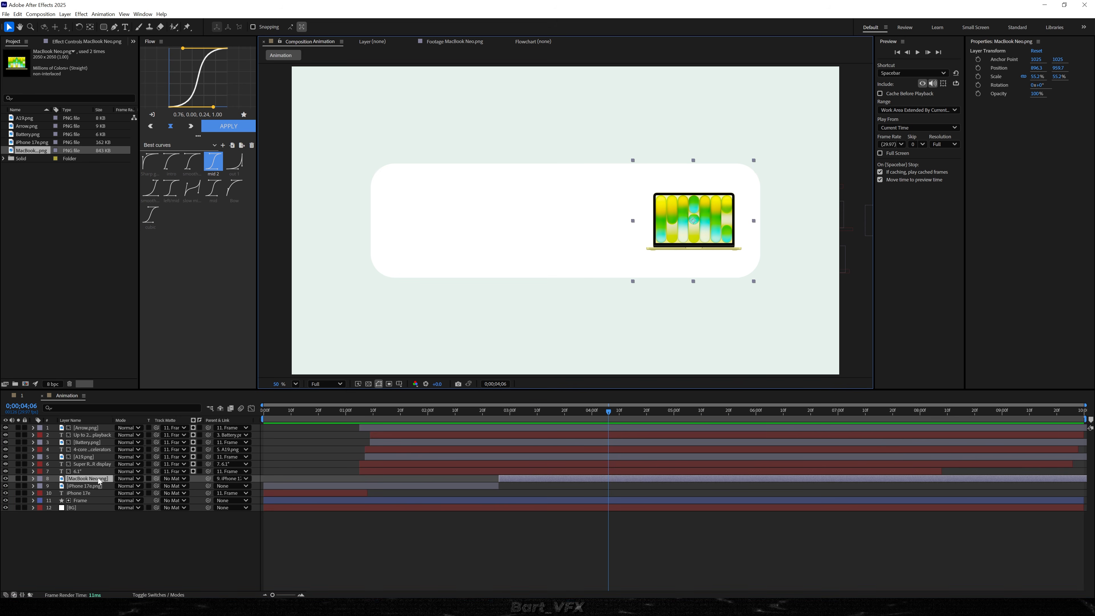
click(97, 485)
key(u)
drag(499, 411, 506, 413)
drag(512, 489, 498, 501)
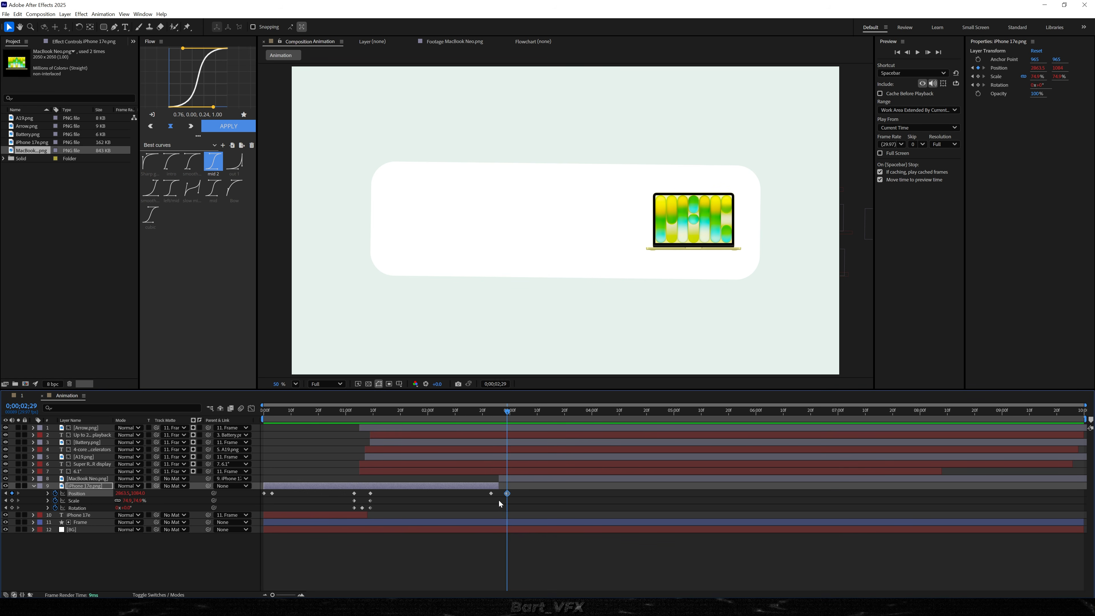
drag(121, 498, 96, 499)
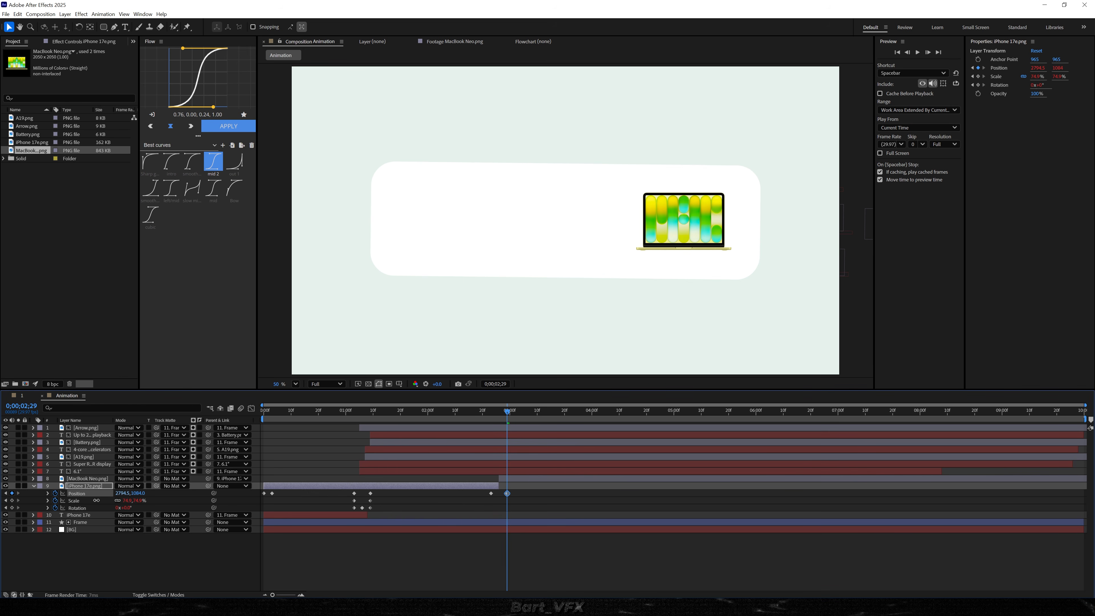
drag(96, 500, 95, 500)
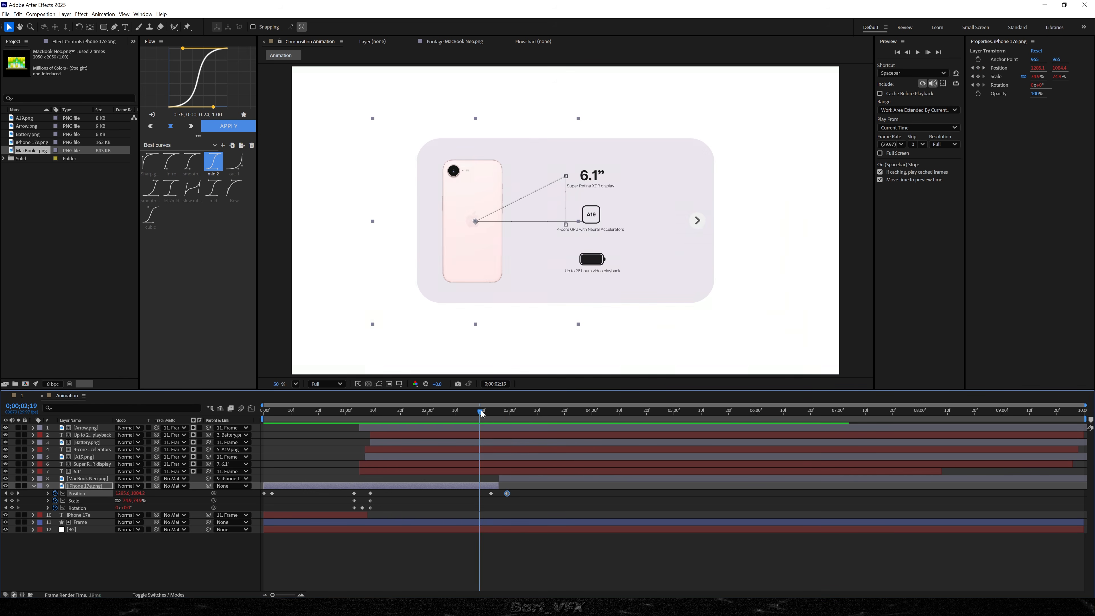
key(space)
Step: Create a text layer reading "MacBook Neo 13”" in the empty area of the white frame
key(ctrl+t)
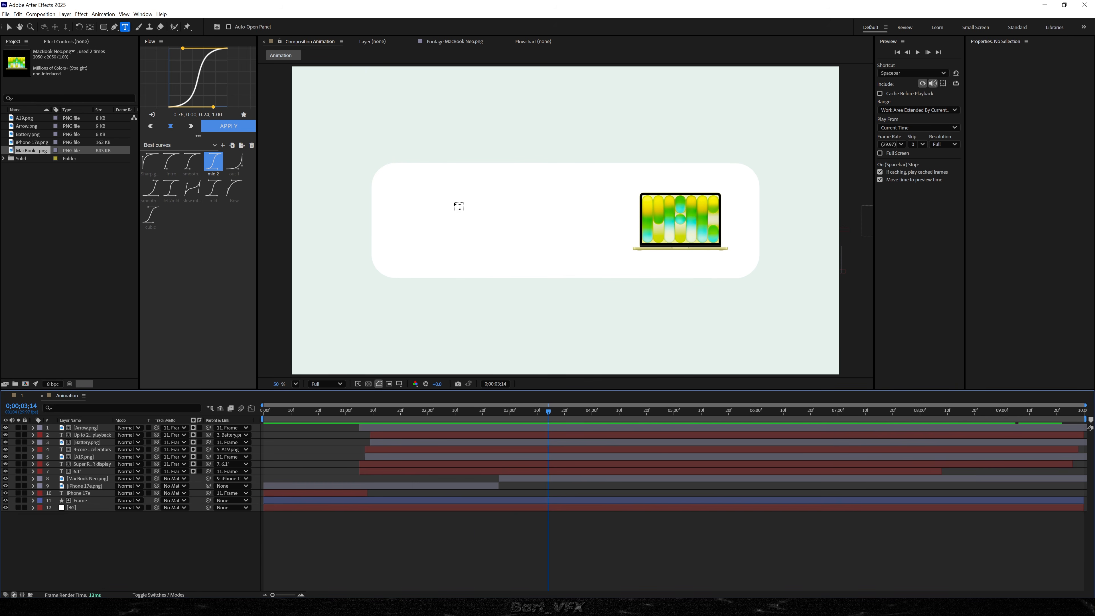
click(451, 201)
text(MacBook Neo 13")
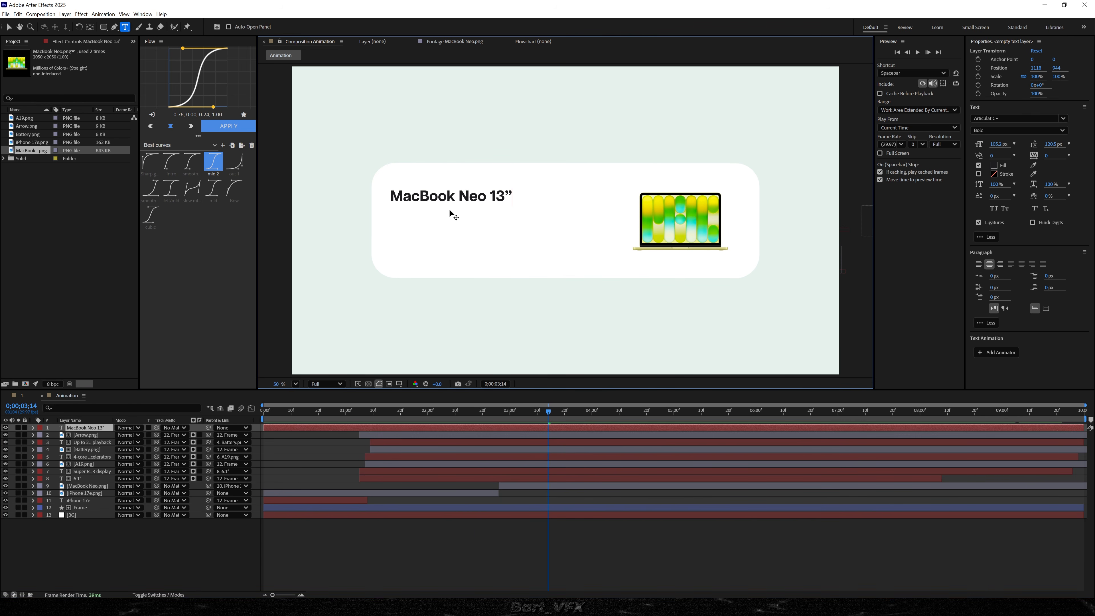
key(Escape)
Step: Align the start of the MacBook text layer with the MacBook image layer's start and preview its appearance
drag(454, 432, 514, 426)
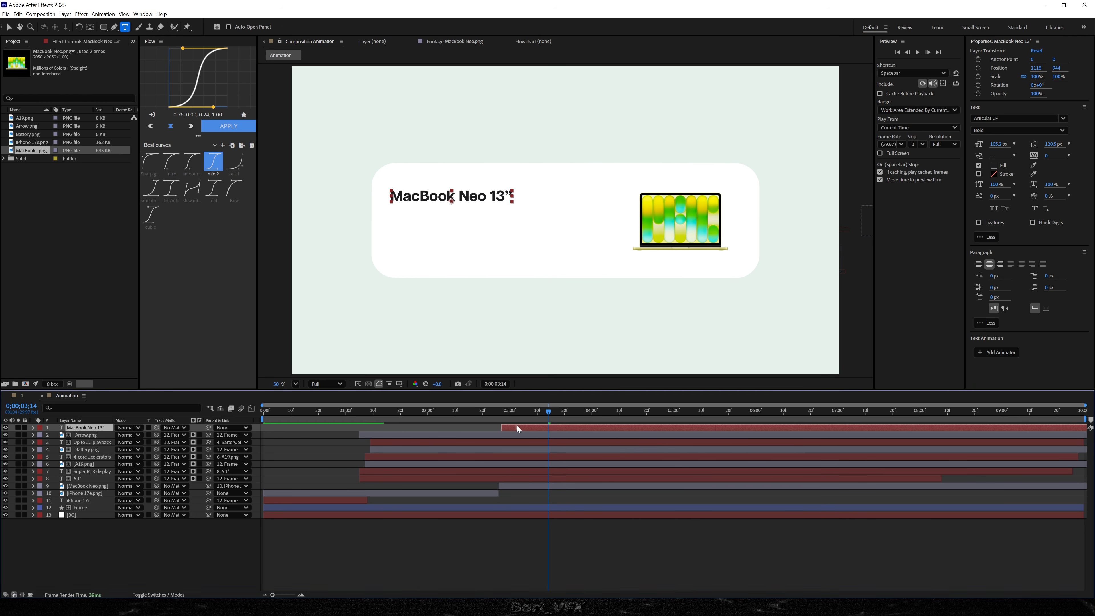
scroll(503, 492, up, 4)
drag(488, 428, 498, 428)
click(441, 412)
key(space)
scroll(547, 435, down, 4)
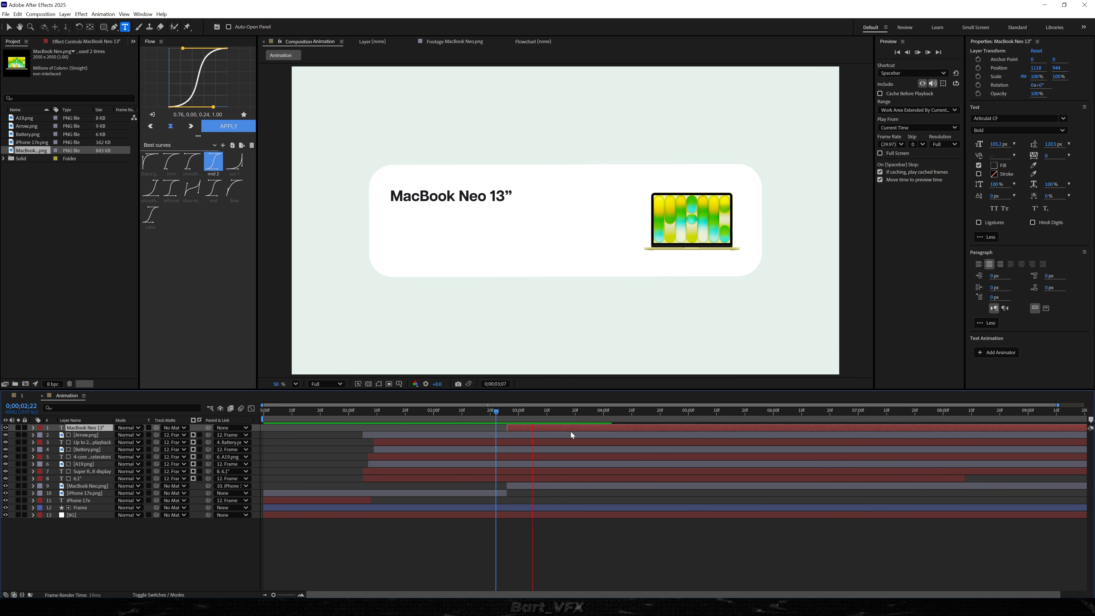
Step: Move the MacBook text to about 1433, 957 px and add the lines "A18 Pro chip" and "New" beneath it
key(v)
drag(469, 207, 520, 204)
double_click(556, 201)
key(Return)
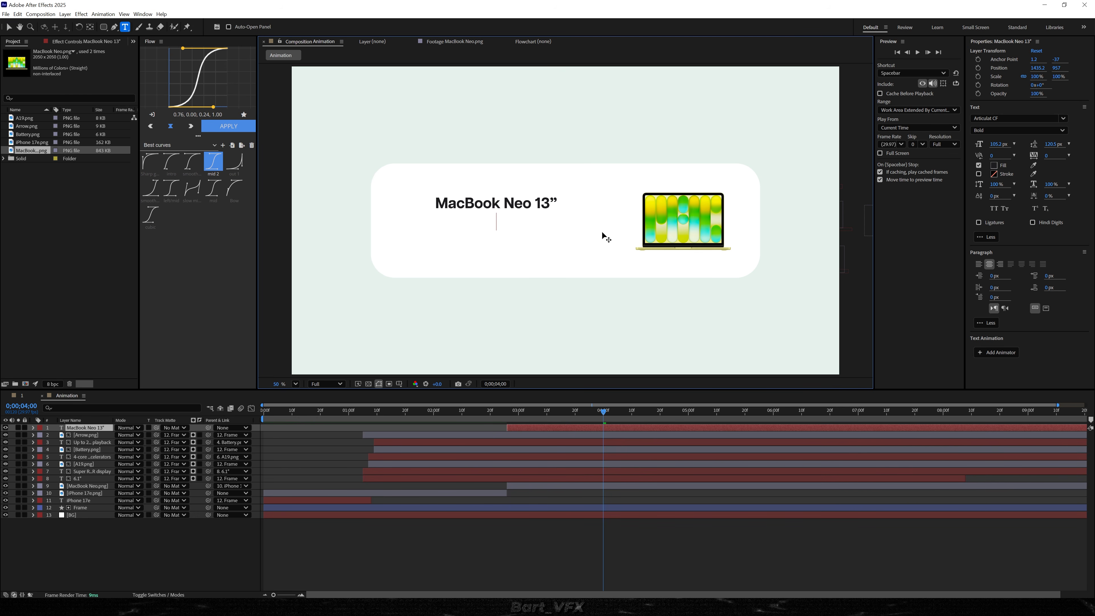
text(A18 Pro chip )
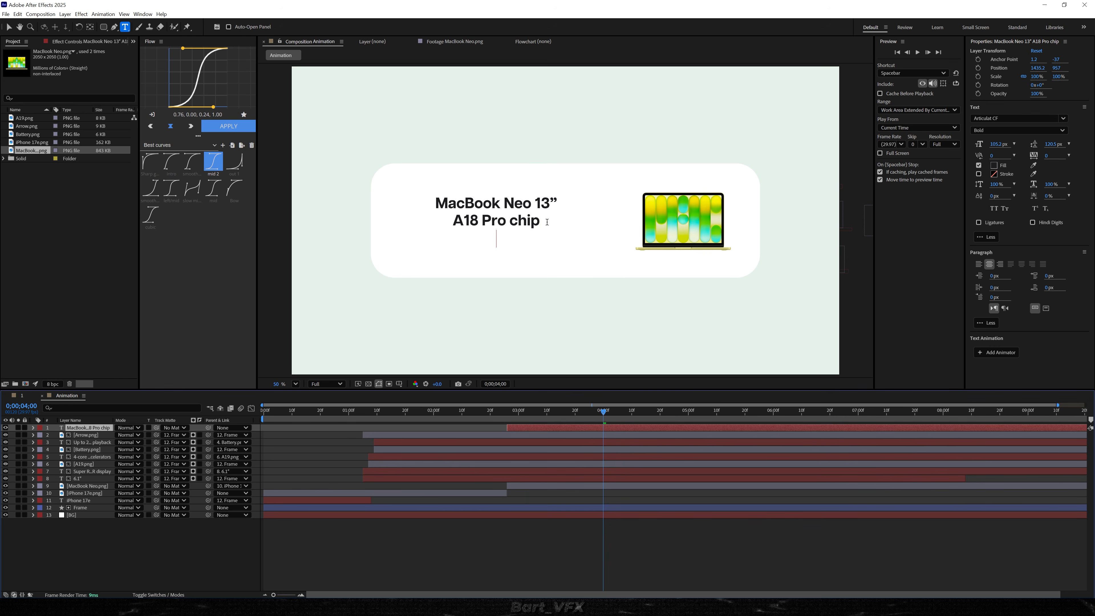
text(New)
Step: Shrink the "A18 Pro chip" and "New" lines to 63 px, then enlarge "A18 Pro chip" slightly
drag(456, 221, 524, 237)
drag(999, 144, 879, 206)
drag(566, 206, 535, 223)
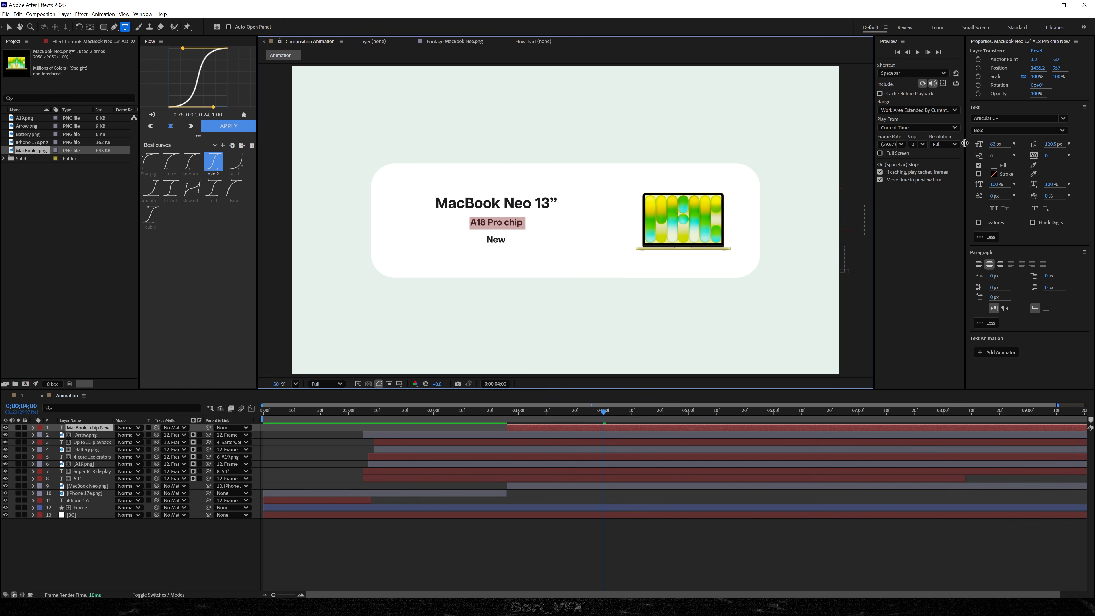
drag(998, 144, 1010, 143)
click(595, 552)
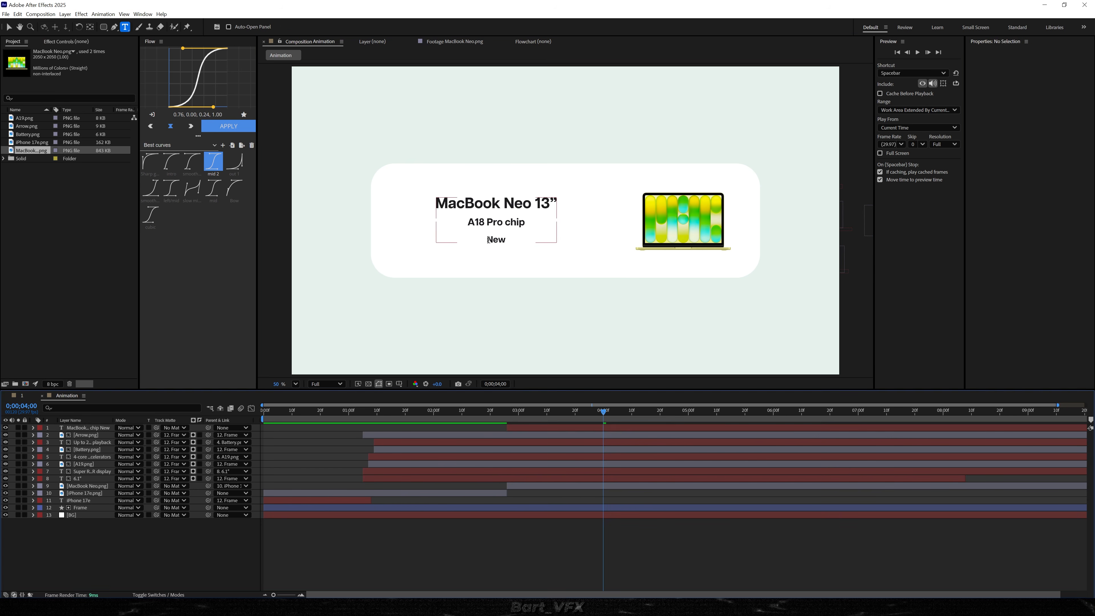
Step: Set the fill colour of the word "New" to DBA483 and preview the transition
drag(488, 240, 509, 240)
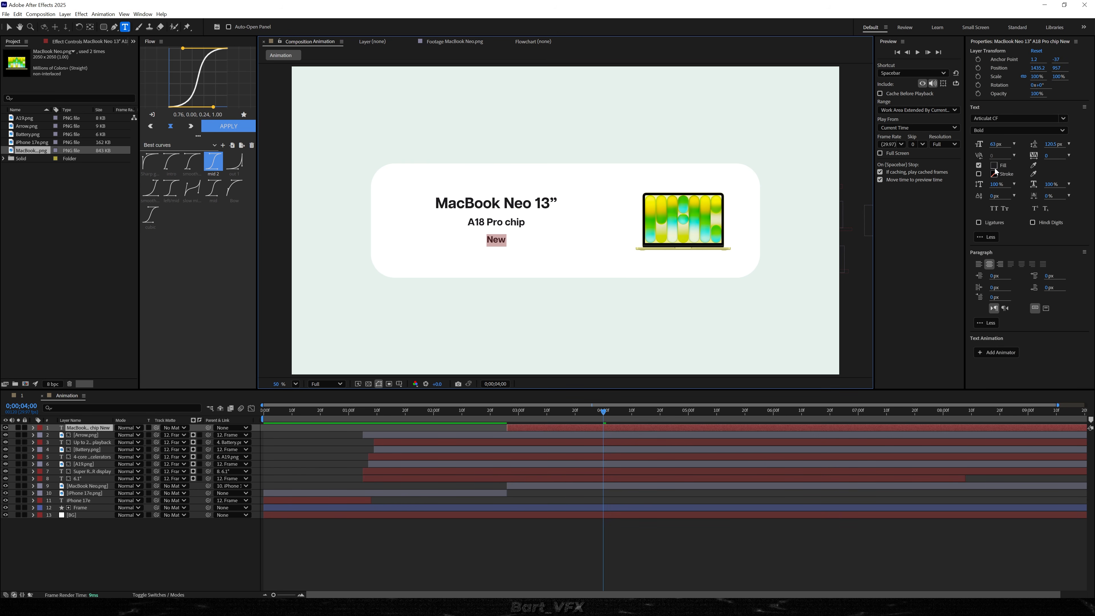
click(994, 167)
text(DBA483)
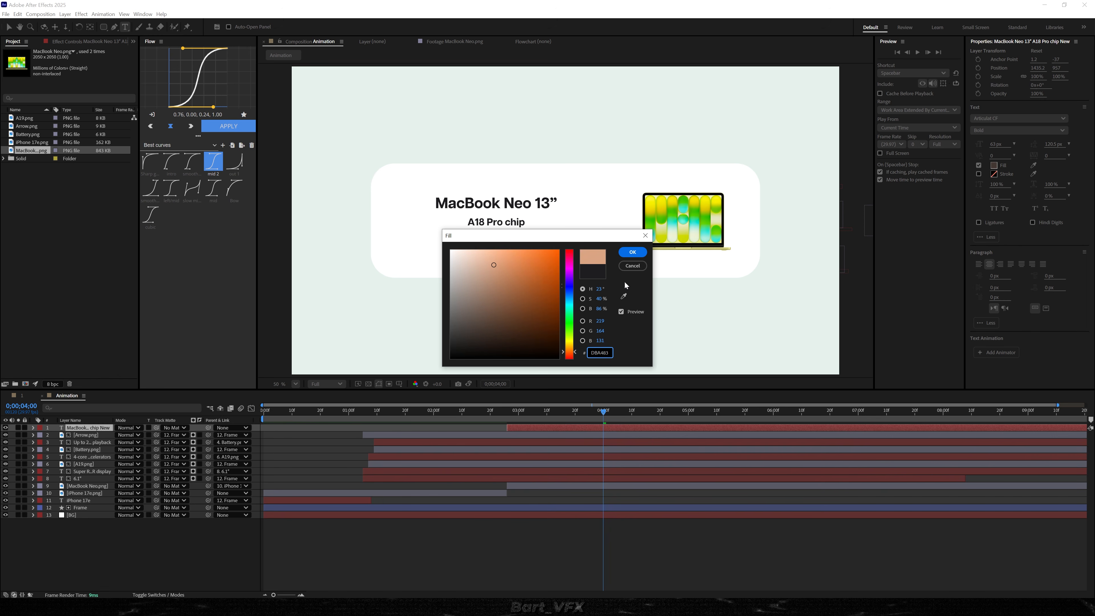
click(634, 253)
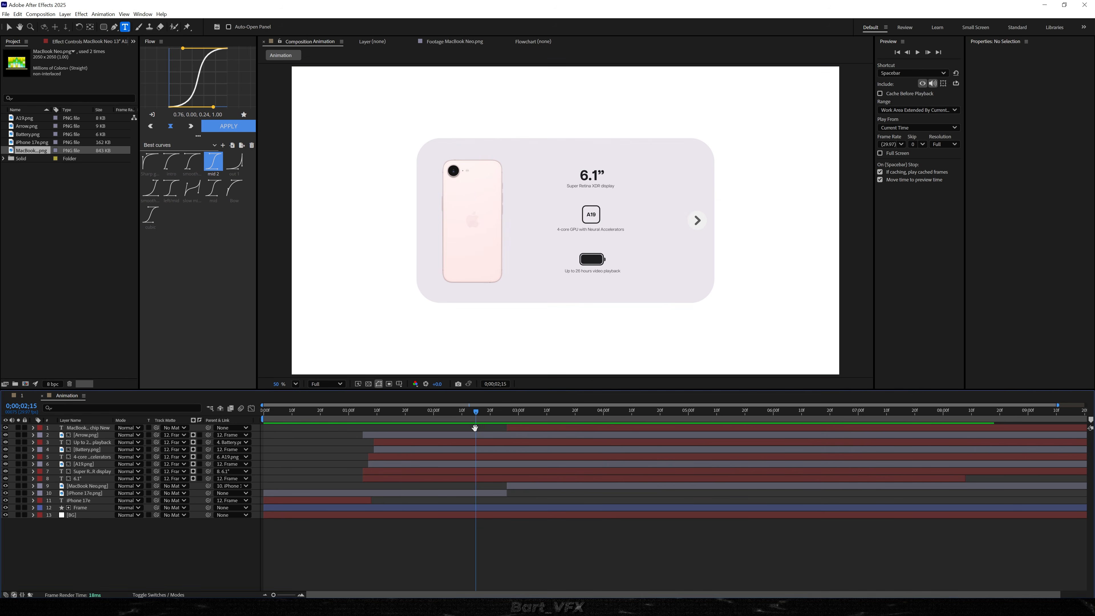
key(space)
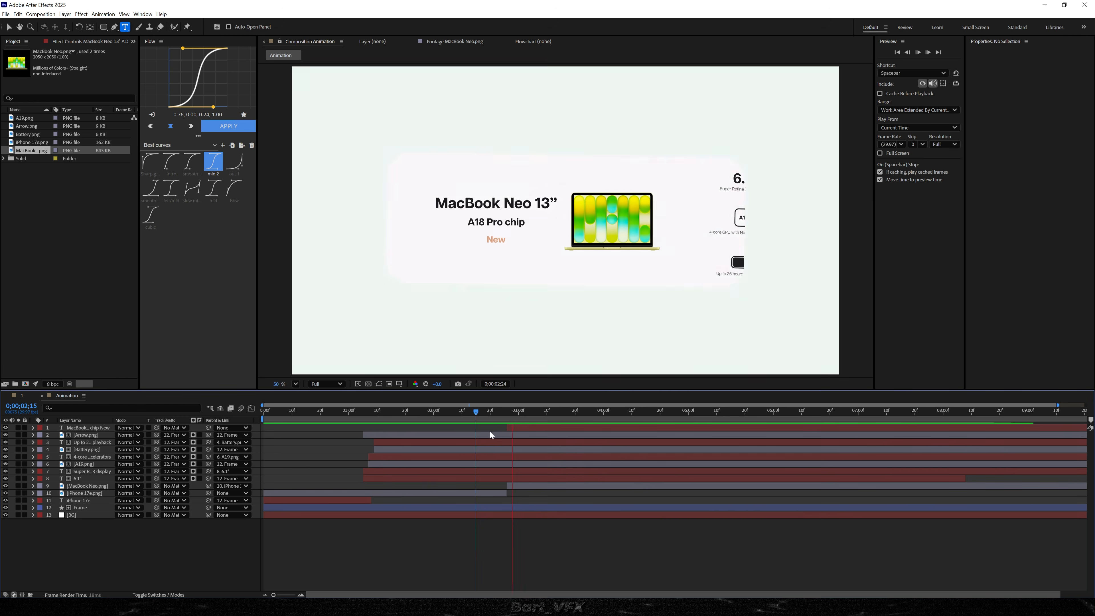
key(space)
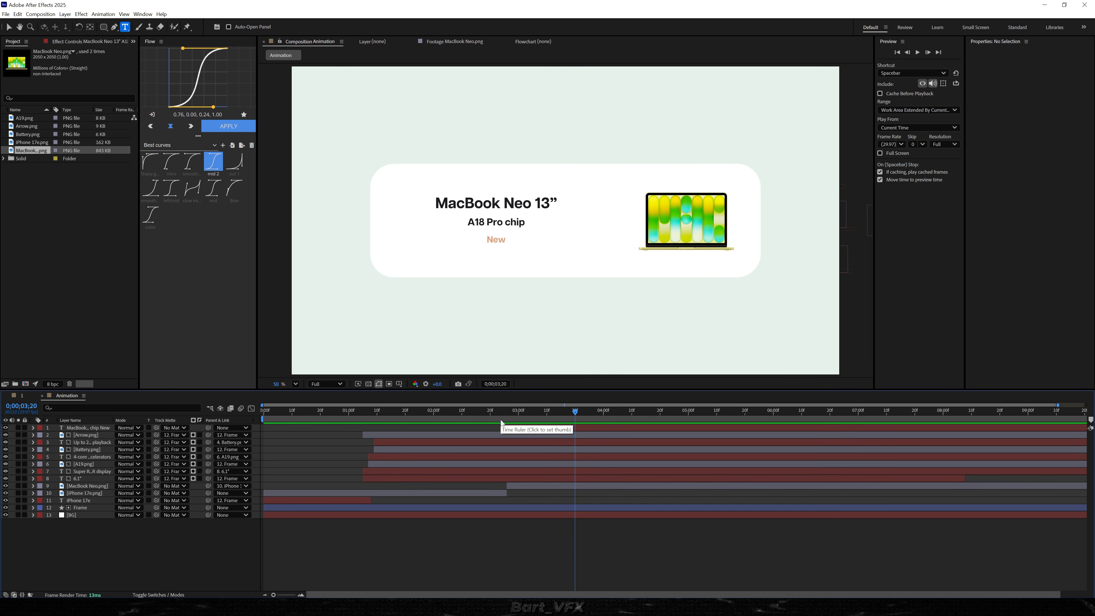
Step: Add a Position text animator to the MacBook text layer and set its vertical offset to -50
click(86, 430)
click(33, 428)
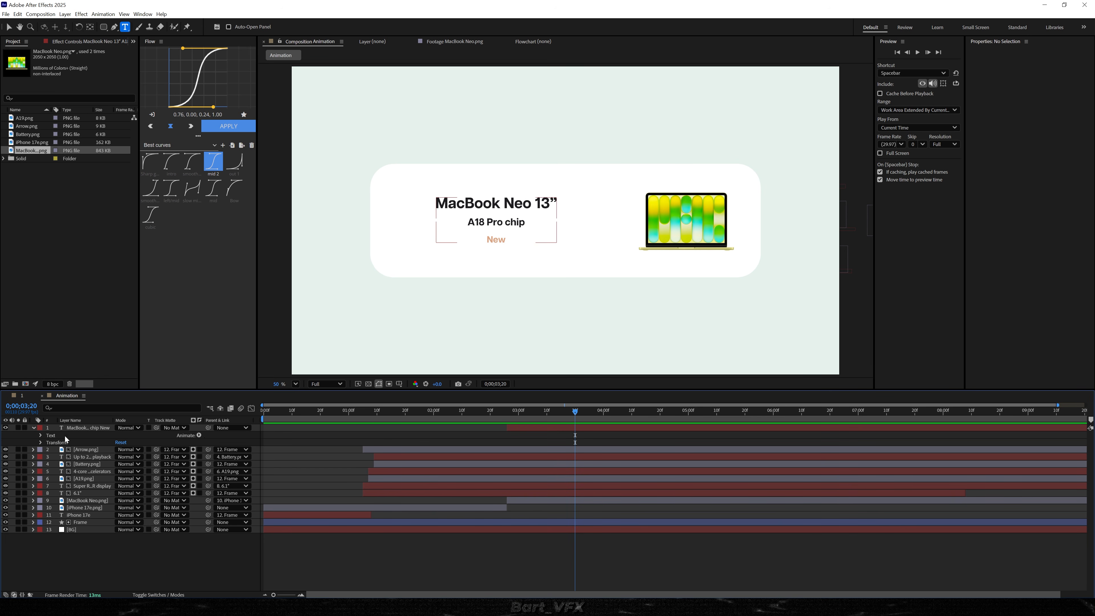
click(199, 435)
click(220, 455)
click(127, 479)
text(-50)
key(Return)
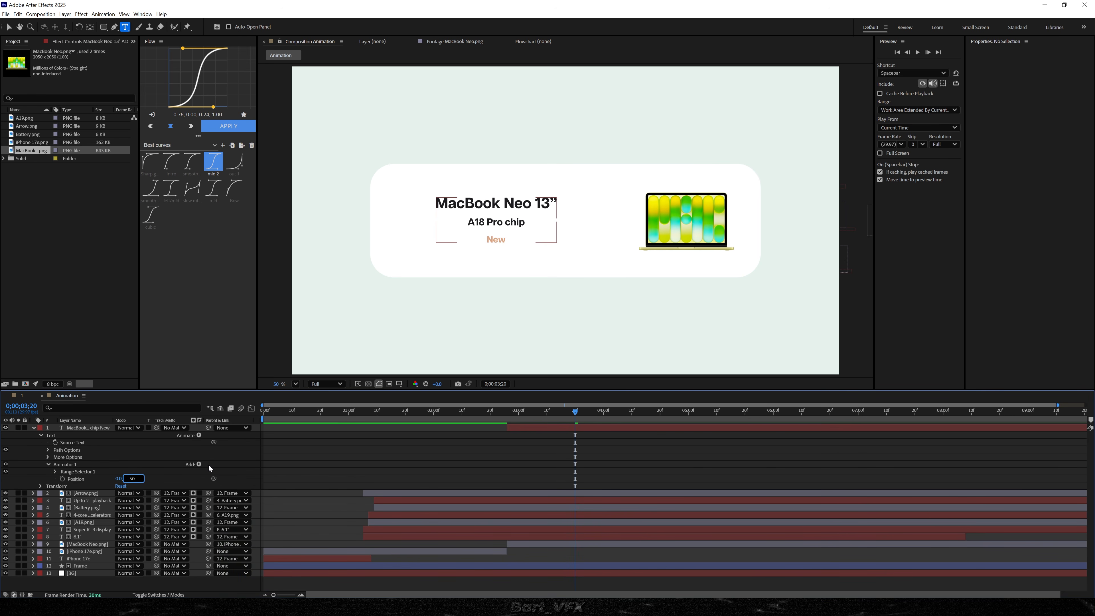
Step: Add an Opacity property to the MacBook text's Animator 1 and set it to 0%
click(198, 464)
mouse_move(217, 466)
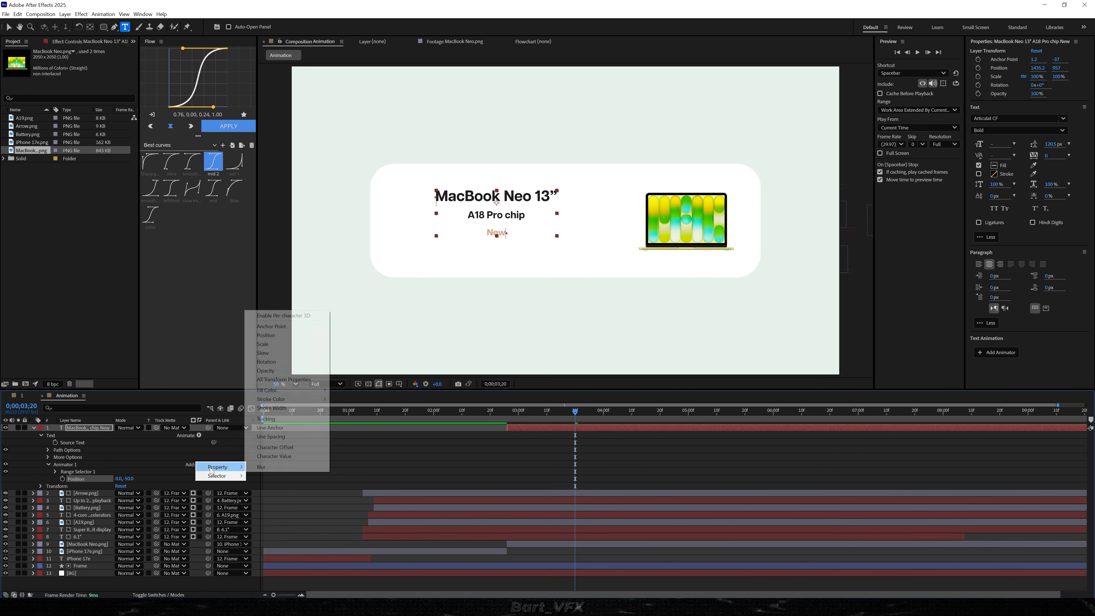
click(281, 370)
drag(119, 486, 60, 493)
click(149, 480)
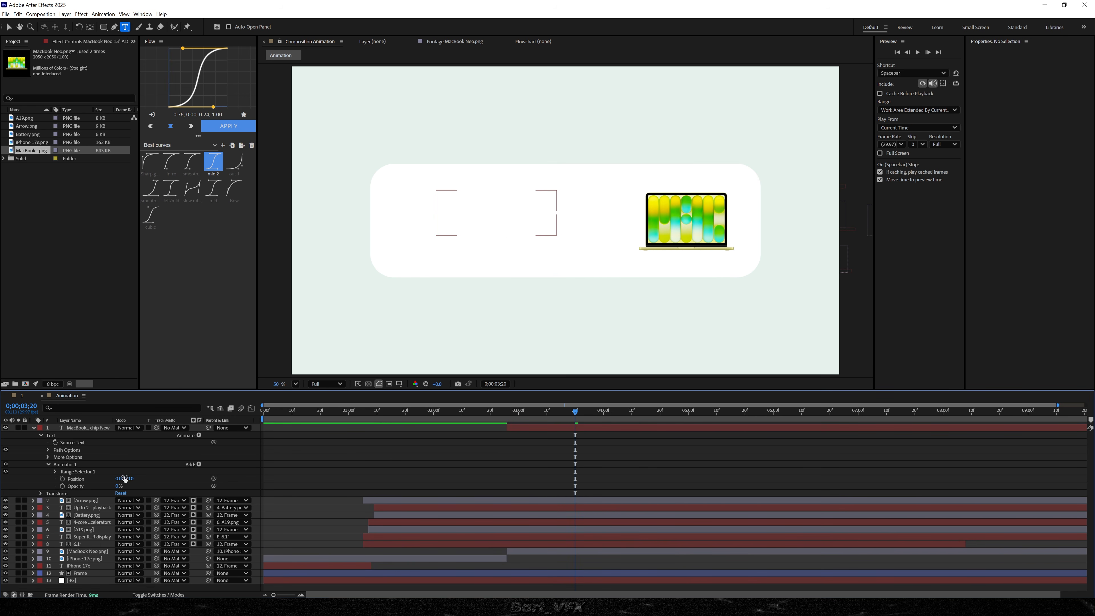
Step: Add an Expression selector to Animator 1, base it on Words, and reveal its Amount expression
click(199, 465)
mouse_move(220, 476)
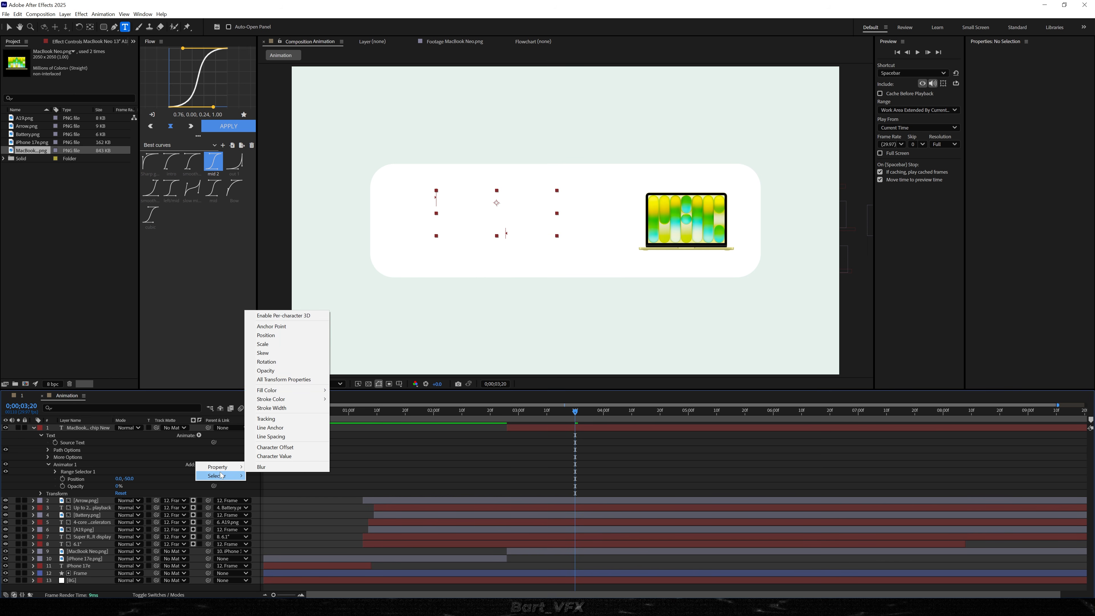
click(268, 493)
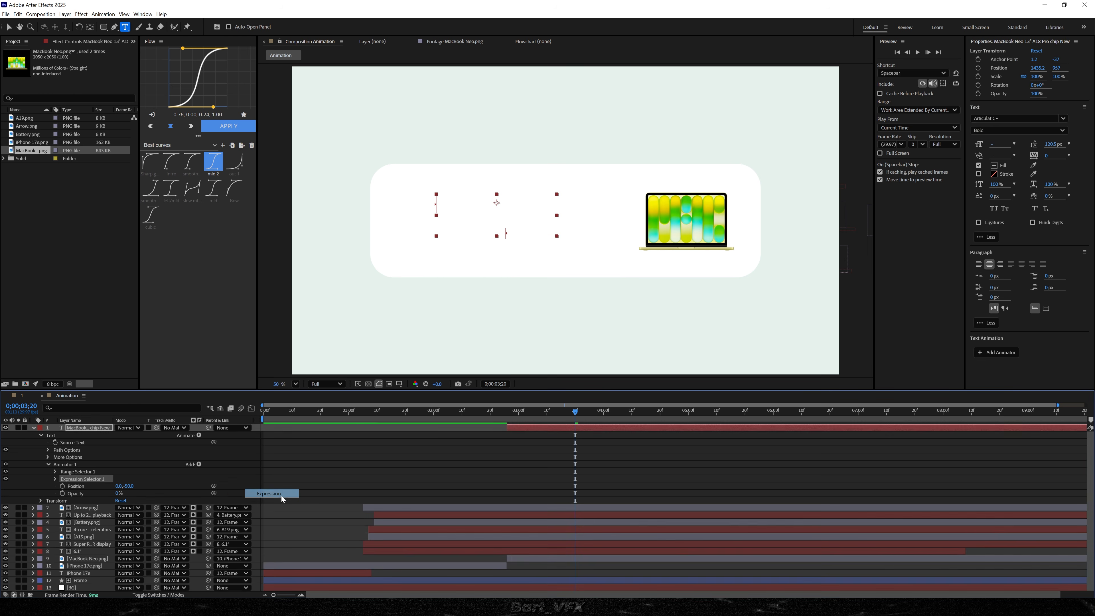
click(55, 480)
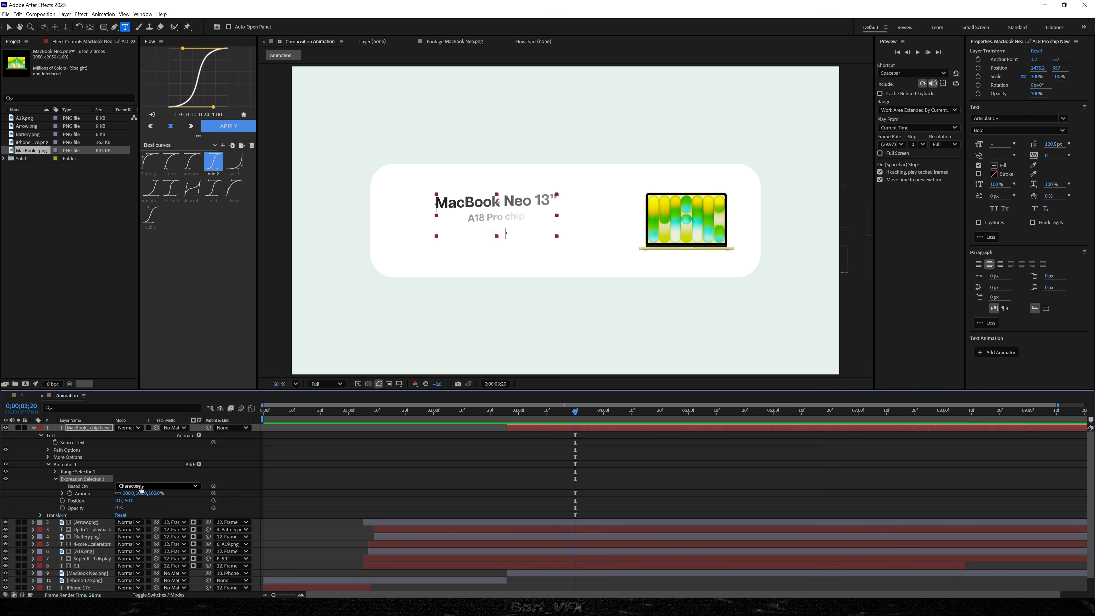
click(142, 487)
click(145, 513)
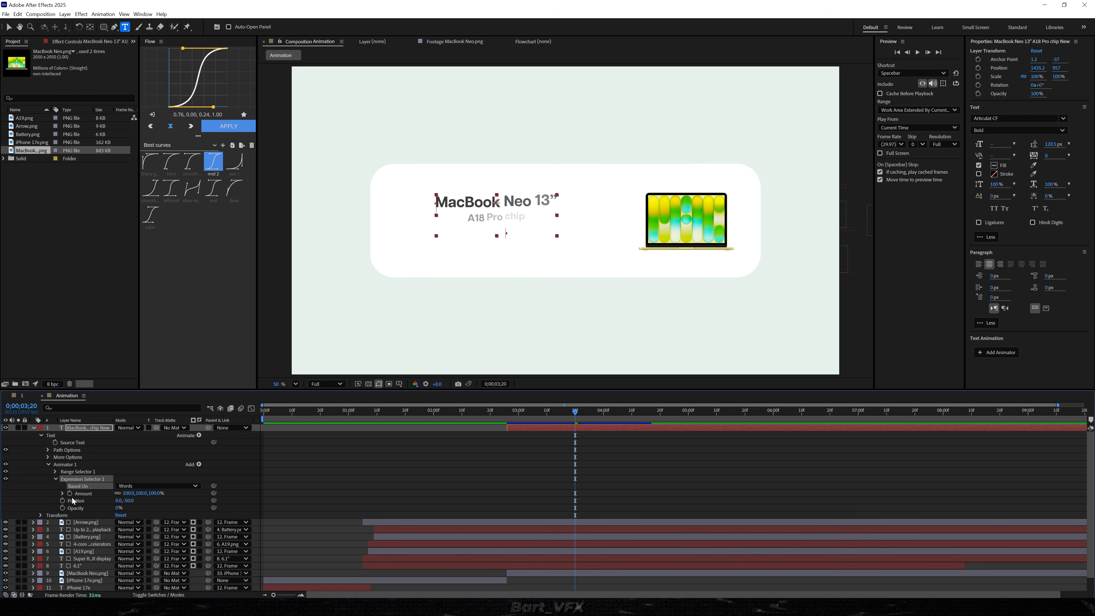
click(63, 493)
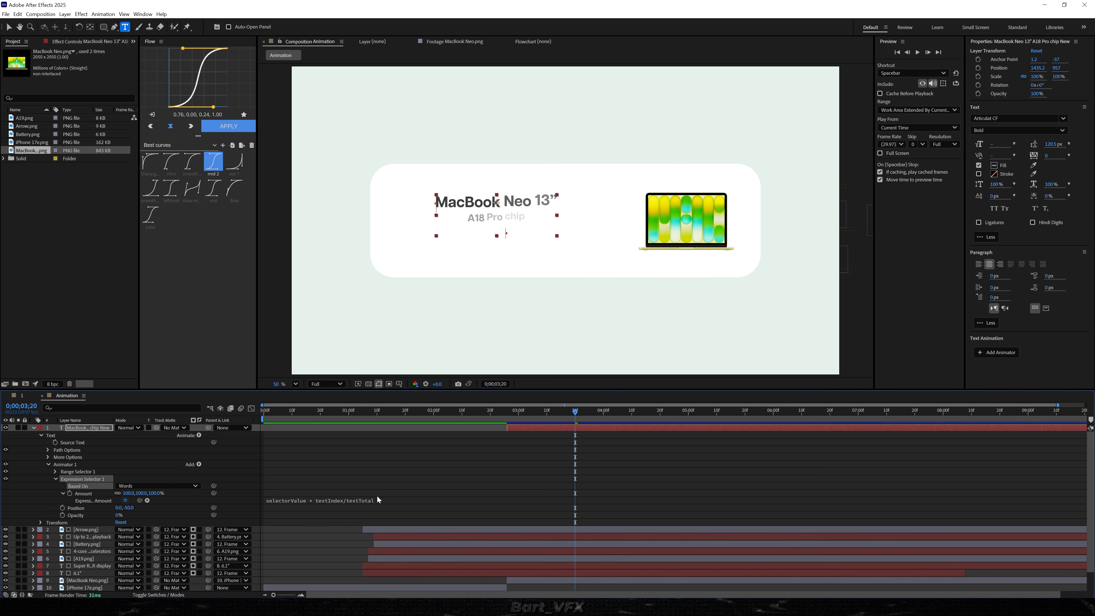
Step: Replace the Amount expression with one starting "delay = 0.04; t = time - inPoint - textIndex*delay;" and preview the word-by-word text entrance
drag(348, 504, 348, 509)
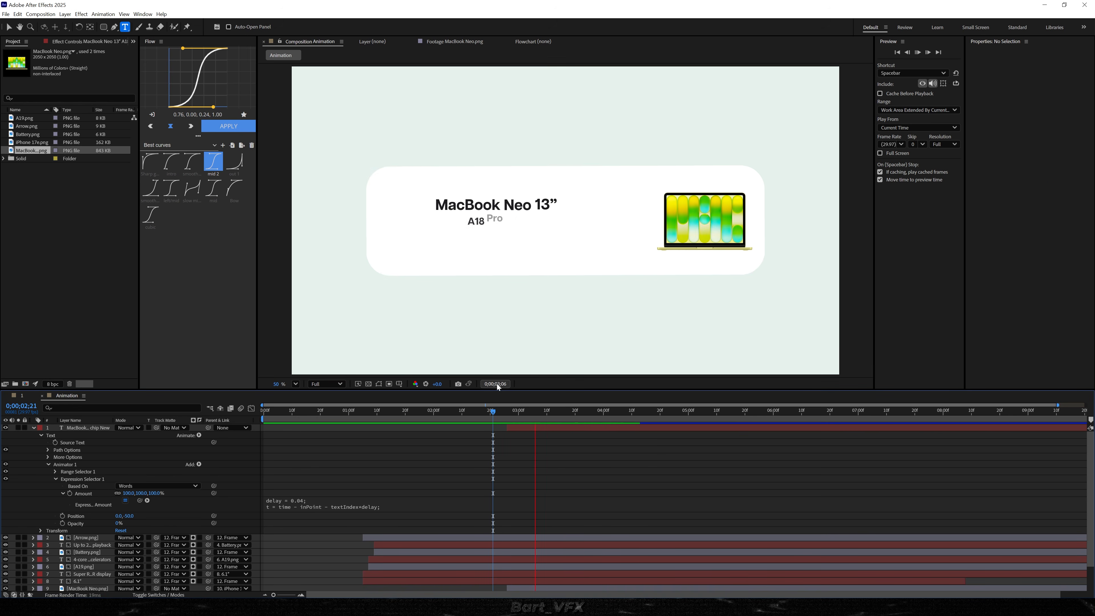
mouse_move(466, 415)
mouse_down()
mouse_move(451, 419)
mouse_move(462, 419)
mouse_up()
key(space)
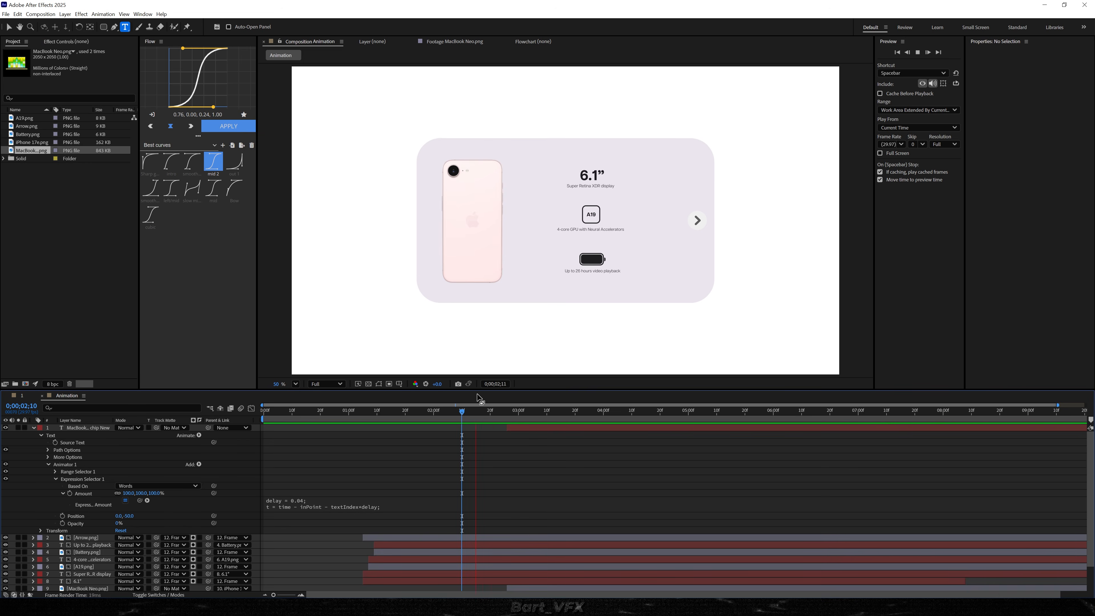
key(space)
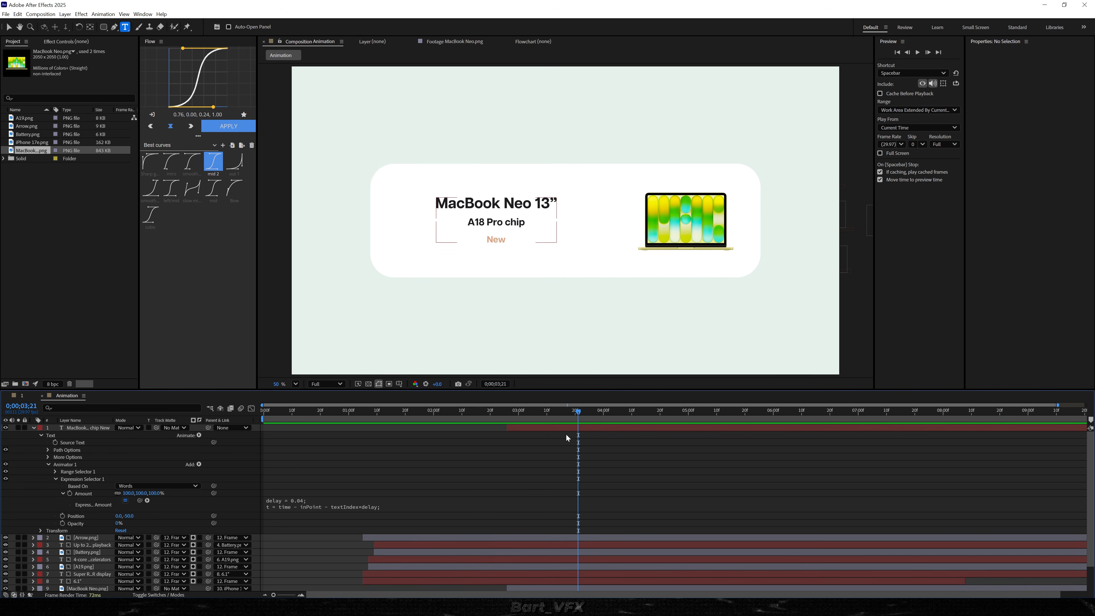
Step: Collapse all layer properties and parent the MacBook text layer to the Frame layer
key(ctrl+a)
key(u)
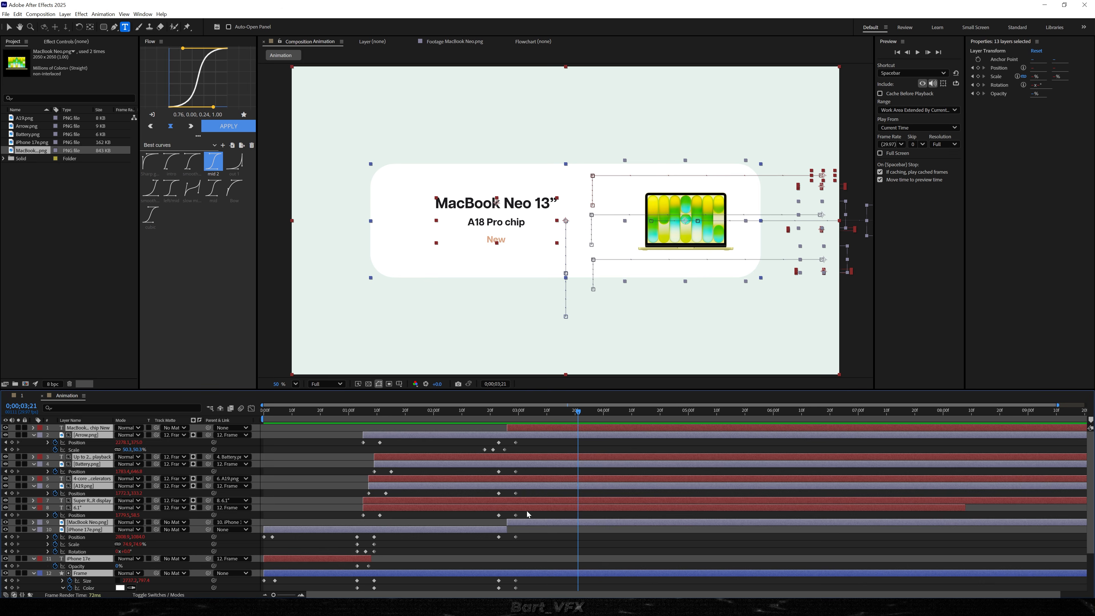
key(u)
click(502, 530)
drag(208, 432, 92, 511)
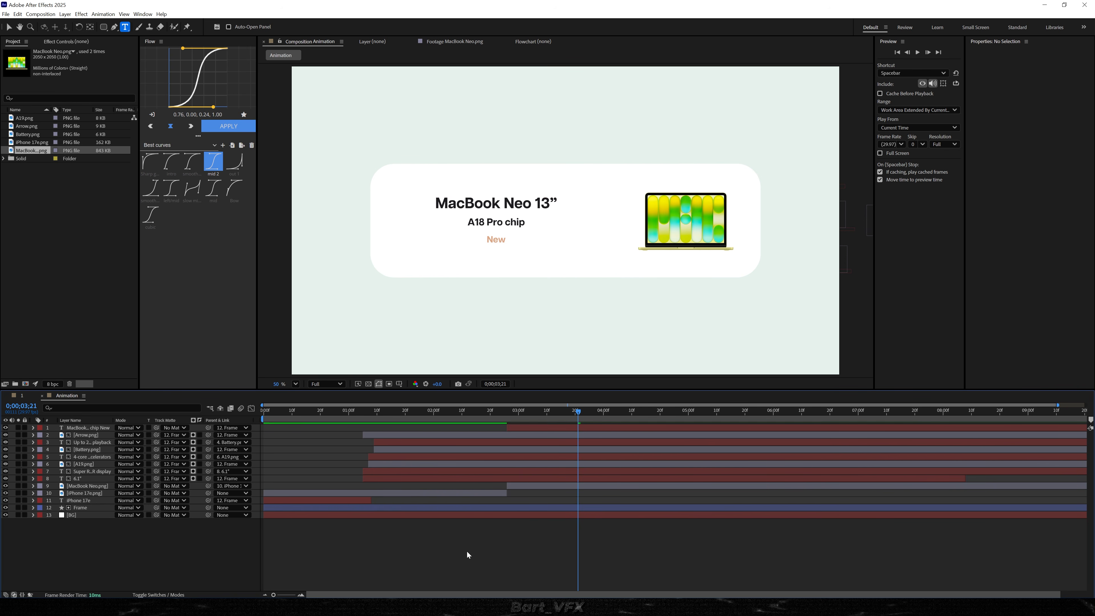
Step: Examine the Frame layer's Rotation keyframes around the MacBook transition and check how the text follows the card
key(u)
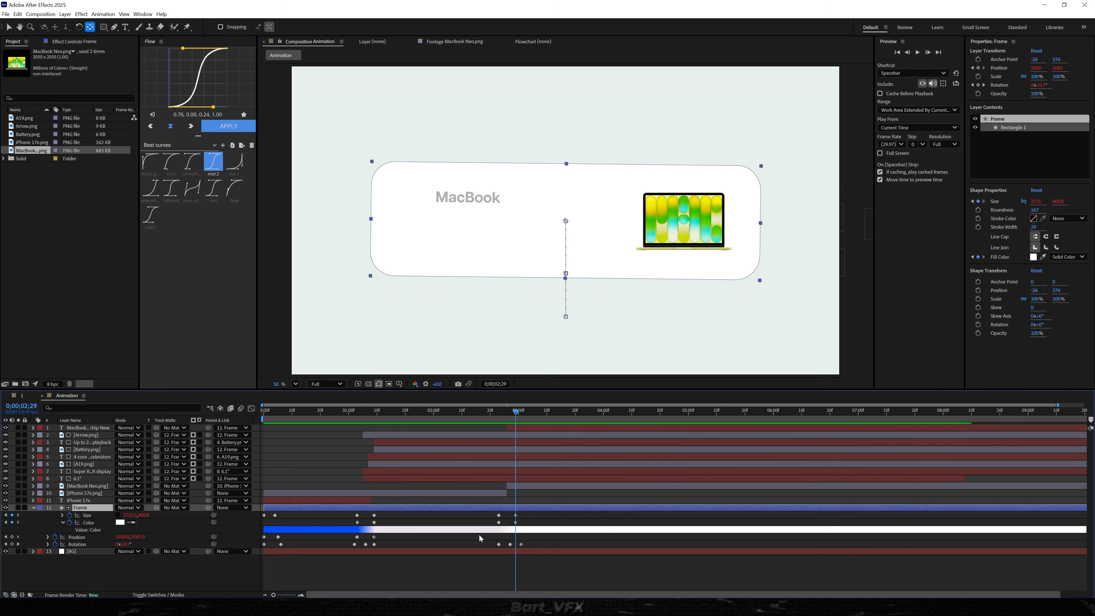
drag(480, 541, 554, 550)
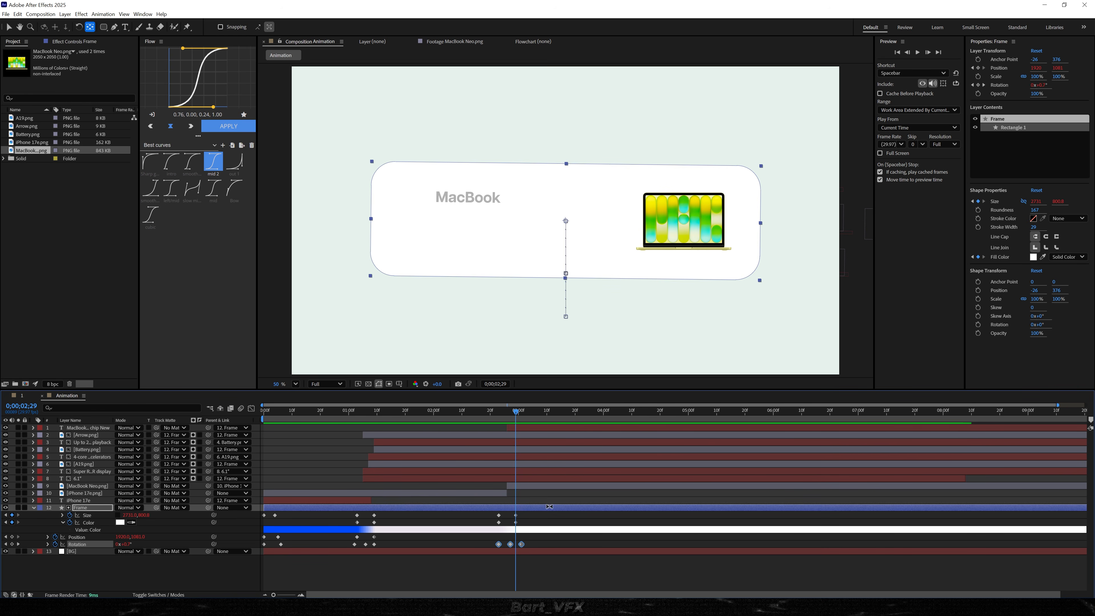
click(515, 427)
drag(520, 417, 487, 416)
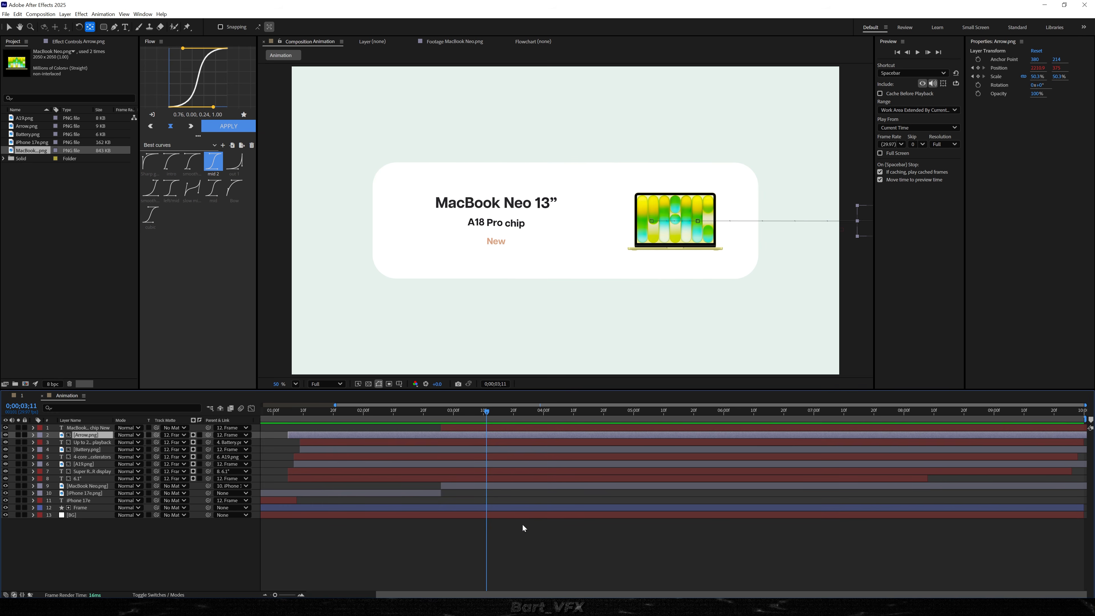
Step: Duplicate the Arrow.png layer and delete all Position and Scale keyframes from the copy
click(523, 528)
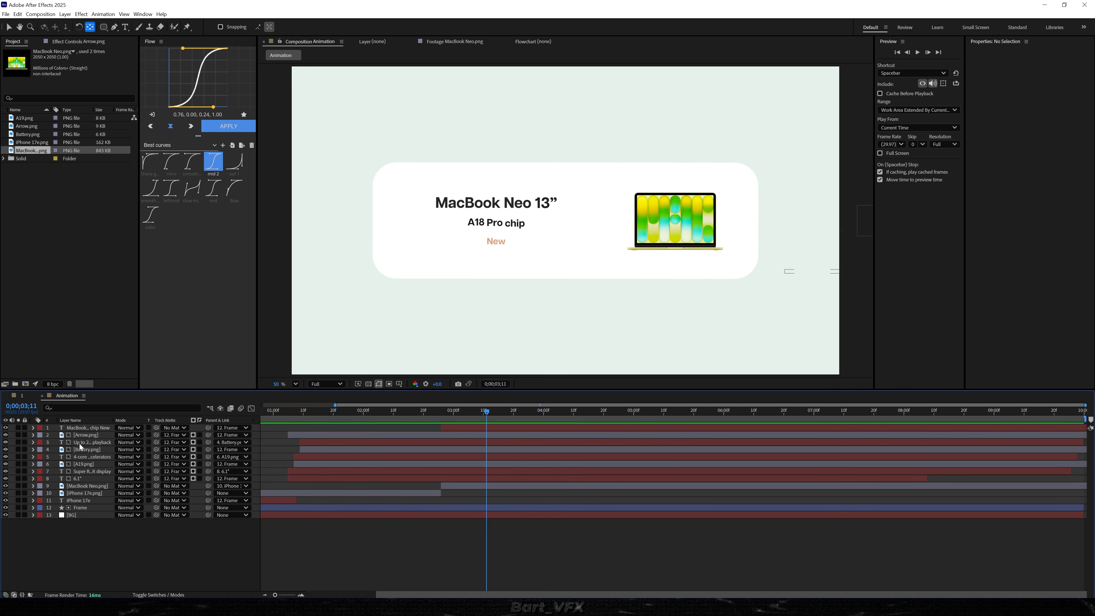
click(83, 433)
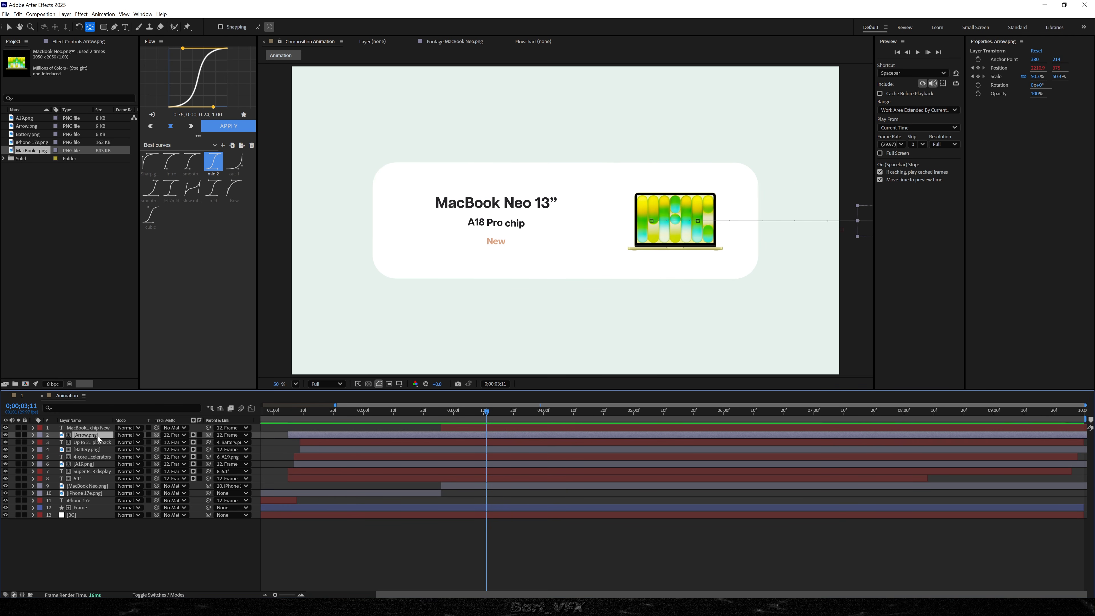
key(ctrl+d)
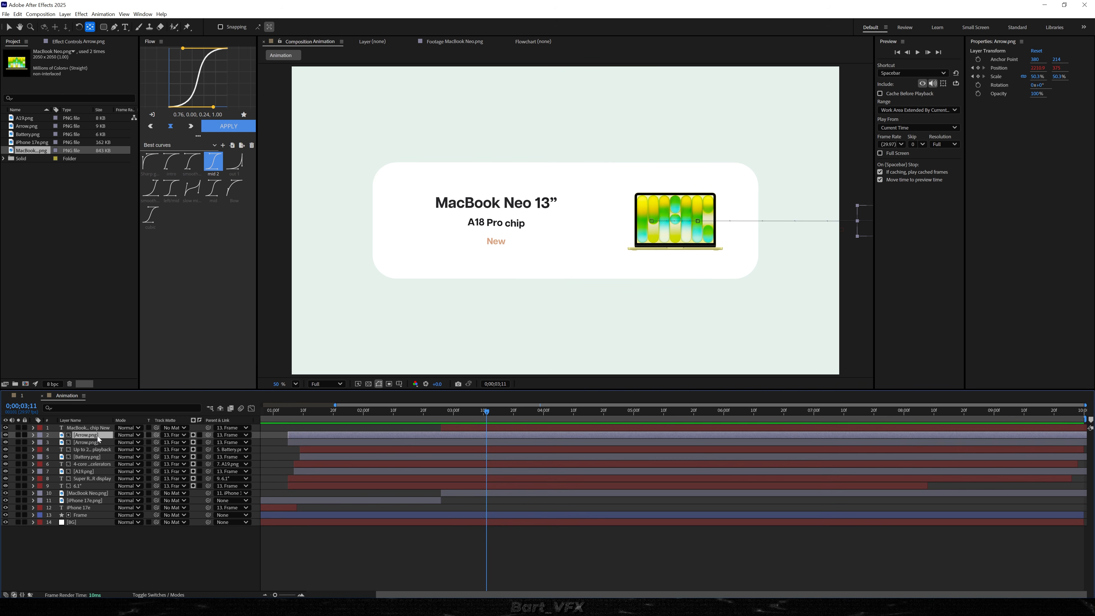
key(u)
drag(486, 446, 273, 459)
key(Delete)
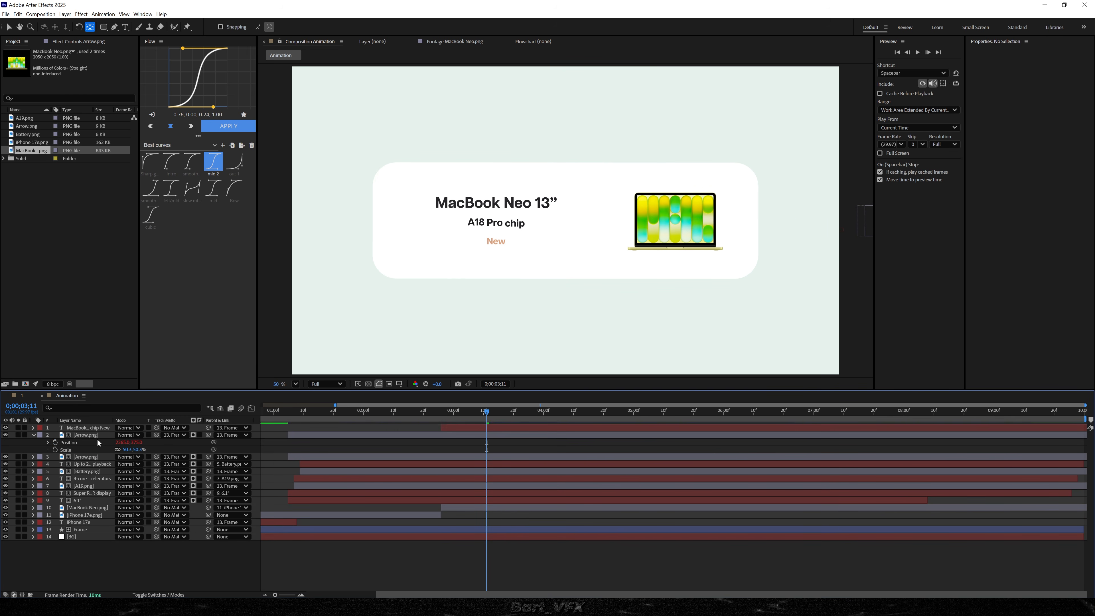
Step: Move the duplicated arrow onto the white card, between its left edge and the MacBook text
click(421, 434)
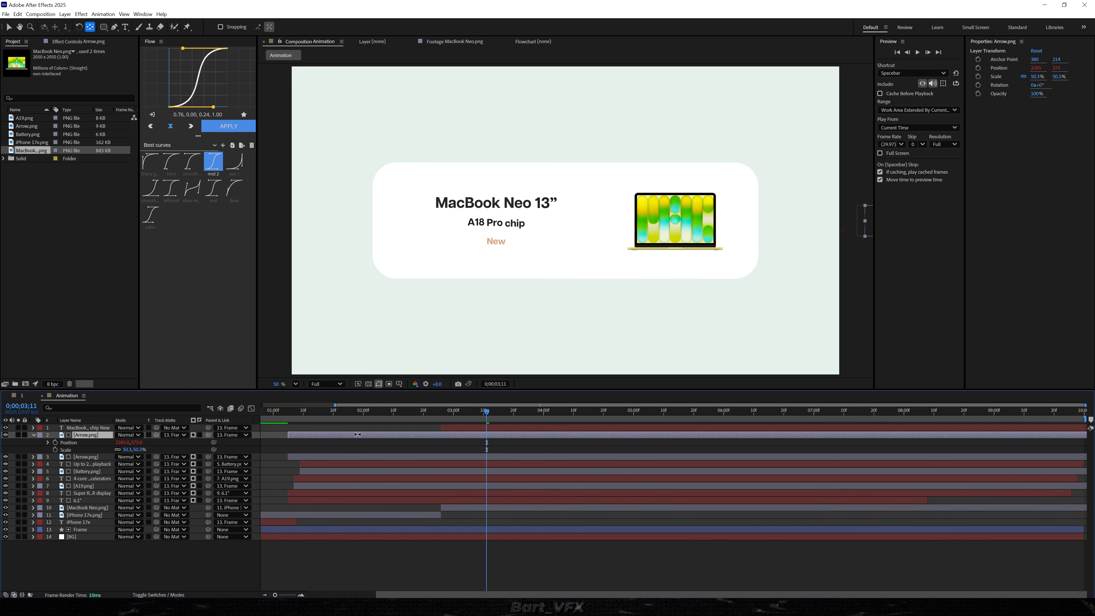
key(v)
drag(817, 322, 371, 224)
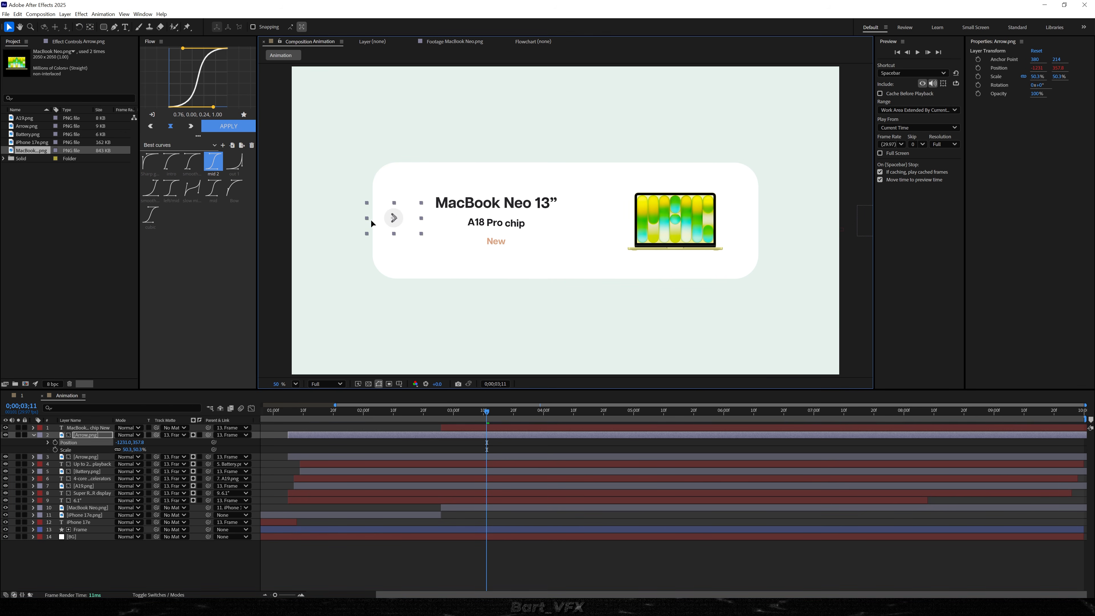
Step: Set the duplicated arrow's Rotation to 180° and fine-tune its position near the card's left edge
key(r)
click(124, 442)
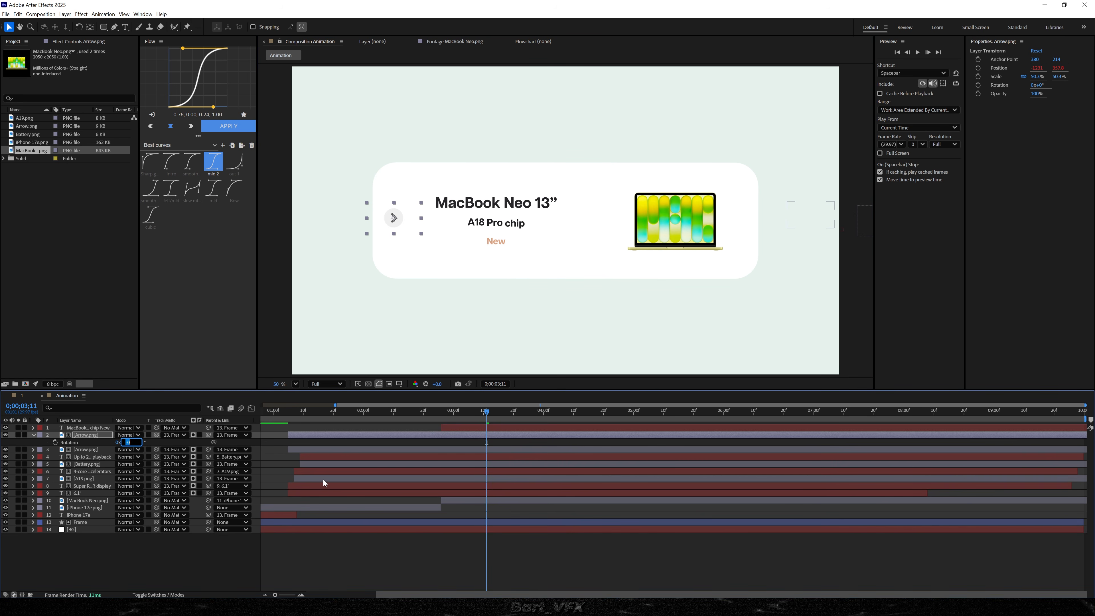
text(180)
key(Return)
scroll(366, 216, up, 2)
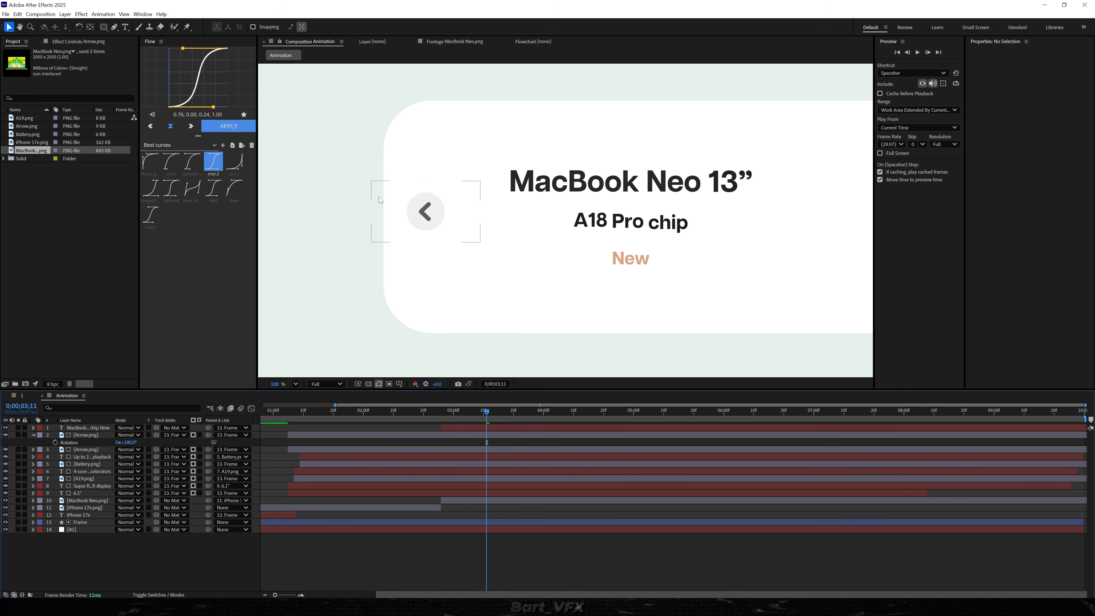
click(406, 218)
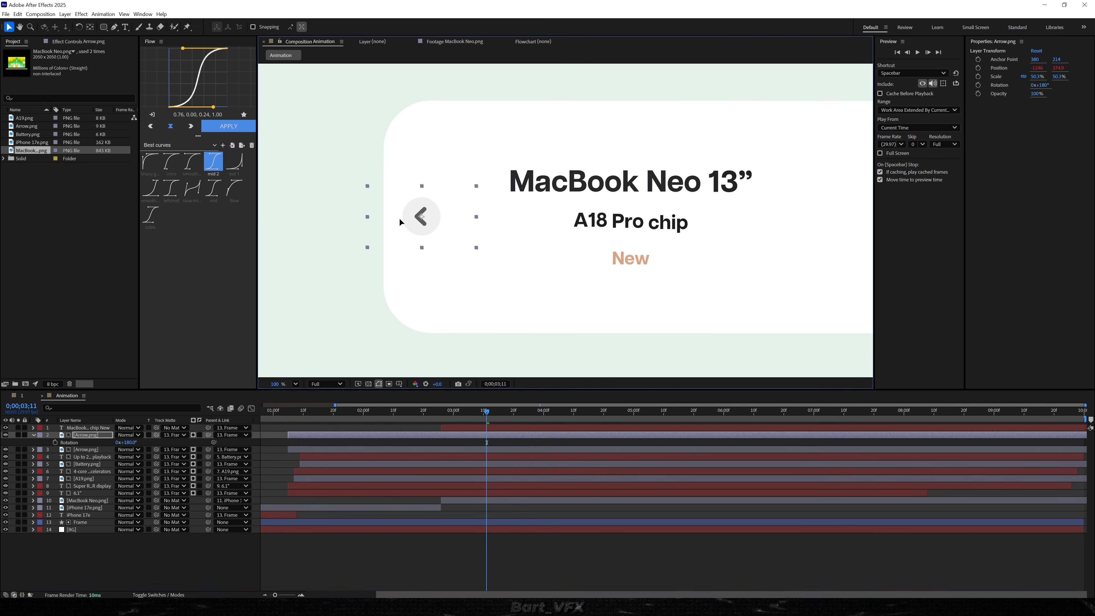
drag(401, 219, 402, 221)
Step: Trim the duplicated arrow's start to match the MacBook layers, keyframe its Position and offset its starting position
drag(317, 435, 458, 436)
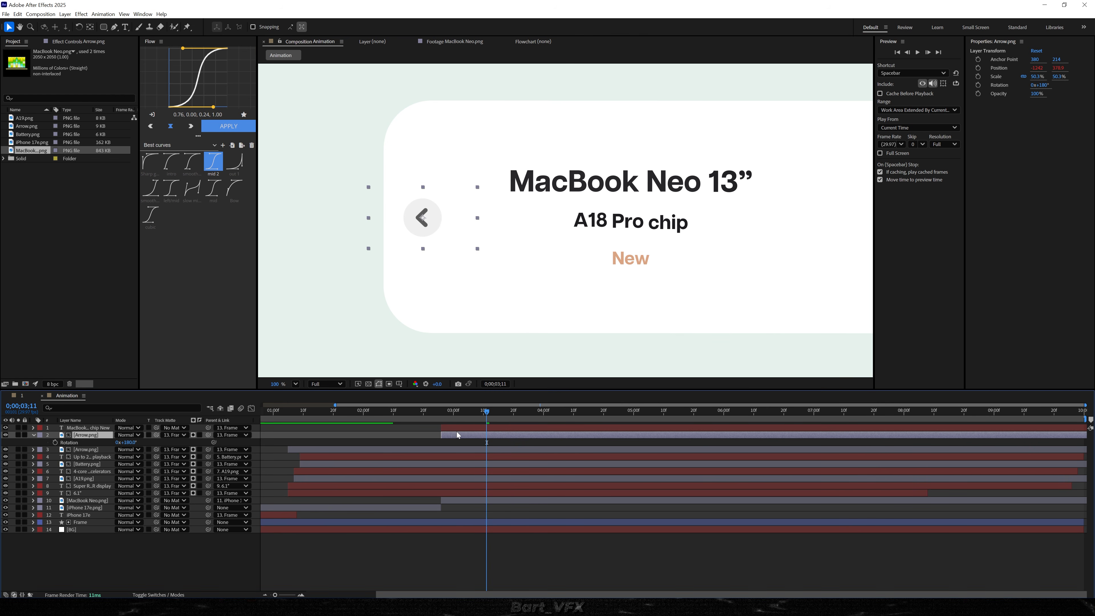
click(459, 414)
key(alt+shift+p)
drag(447, 414, 442, 416)
drag(139, 443, 252, 443)
Step: Preview the animation from the first frame to check the new arrow's entrance on the MacBook card
click(415, 413)
drag(415, 413, 453, 412)
click(420, 413)
key(space)
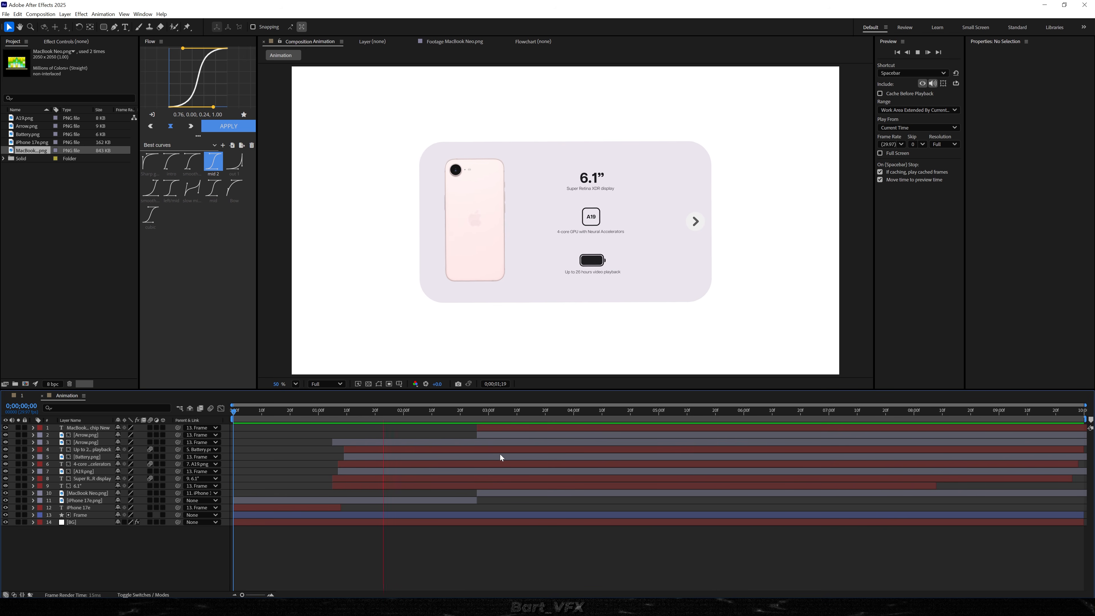
key(space)
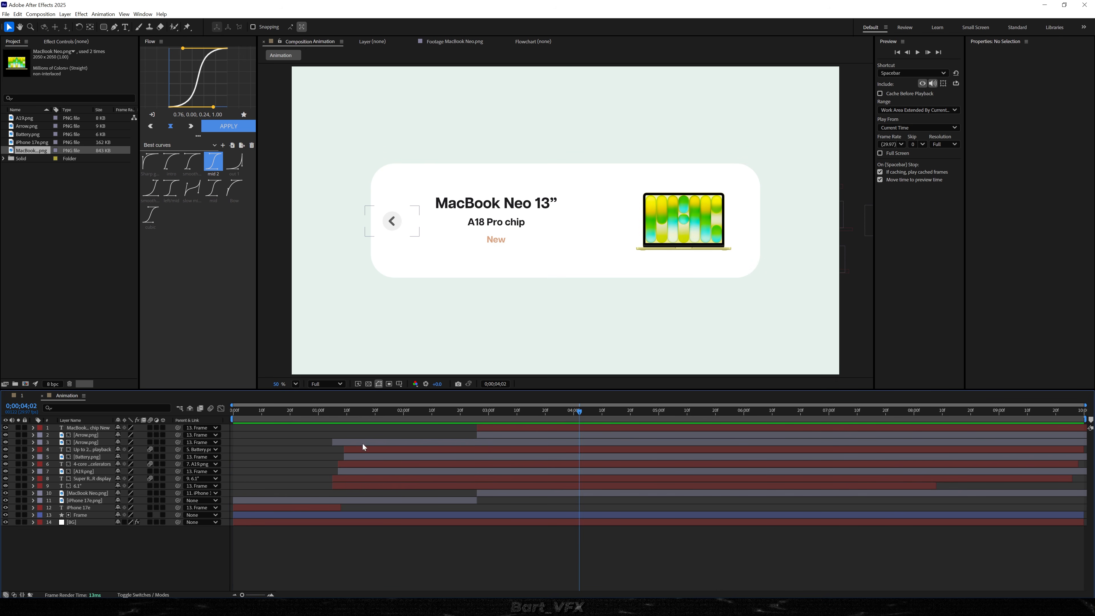
Step: Enable motion blur for all layers and the composition, and preview the animation from the start
drag(150, 428, 150, 442)
click(152, 522)
key(Home)
key(space)
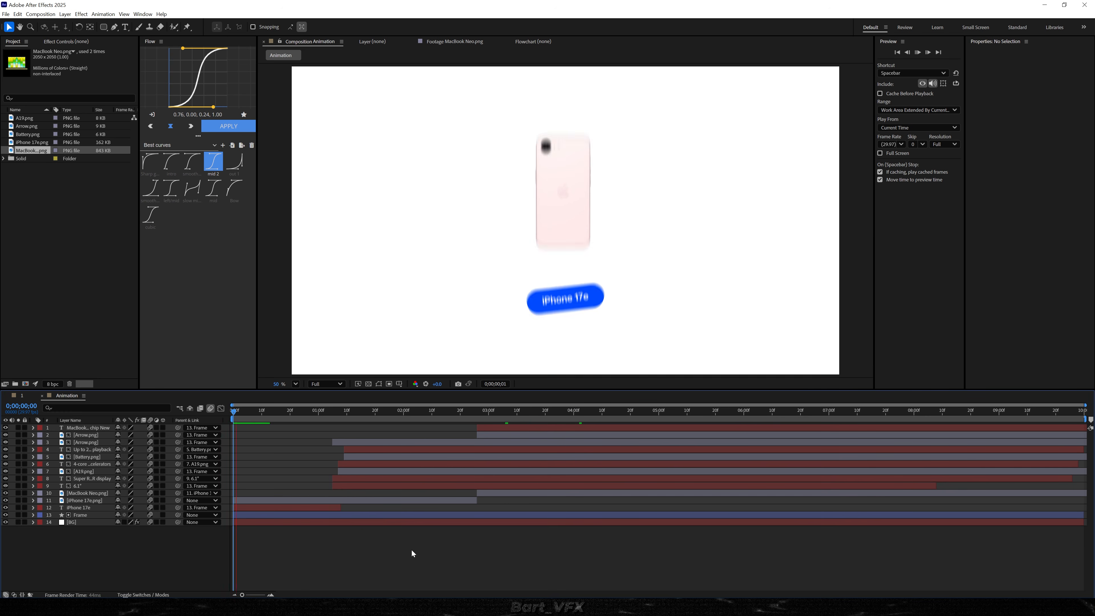